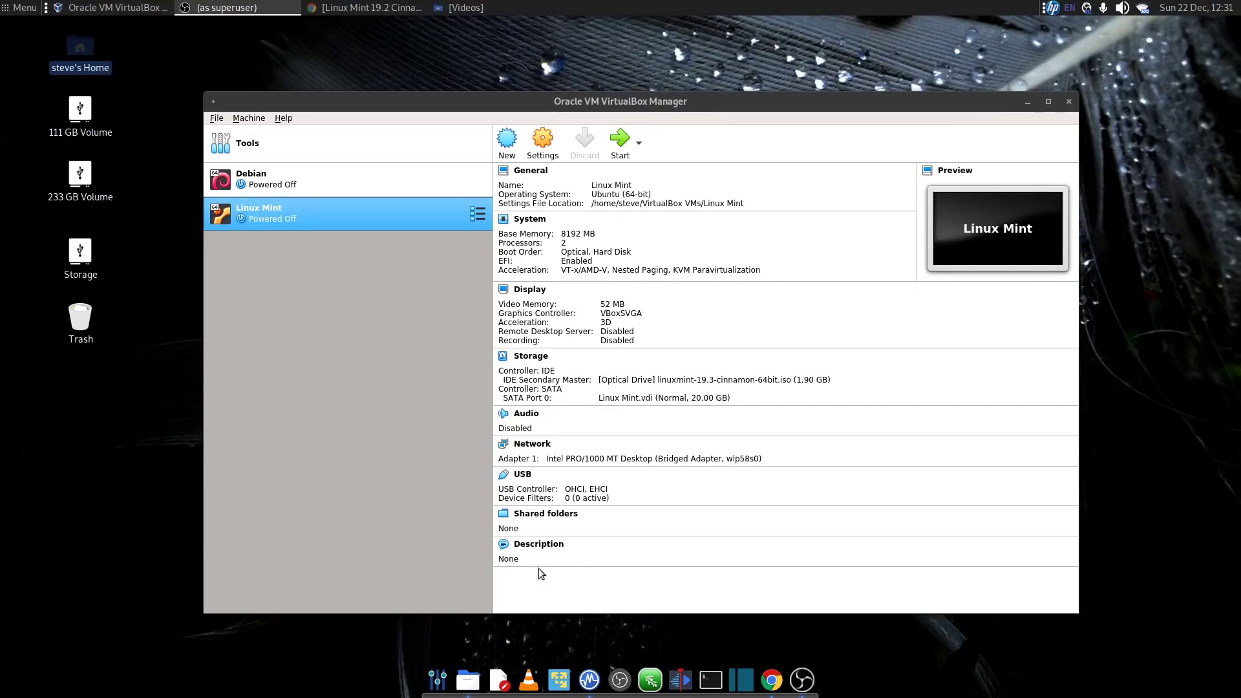
Step: Start the Linux Mint virtual machine and reposition the manager window on the desktop
left_click(620, 141)
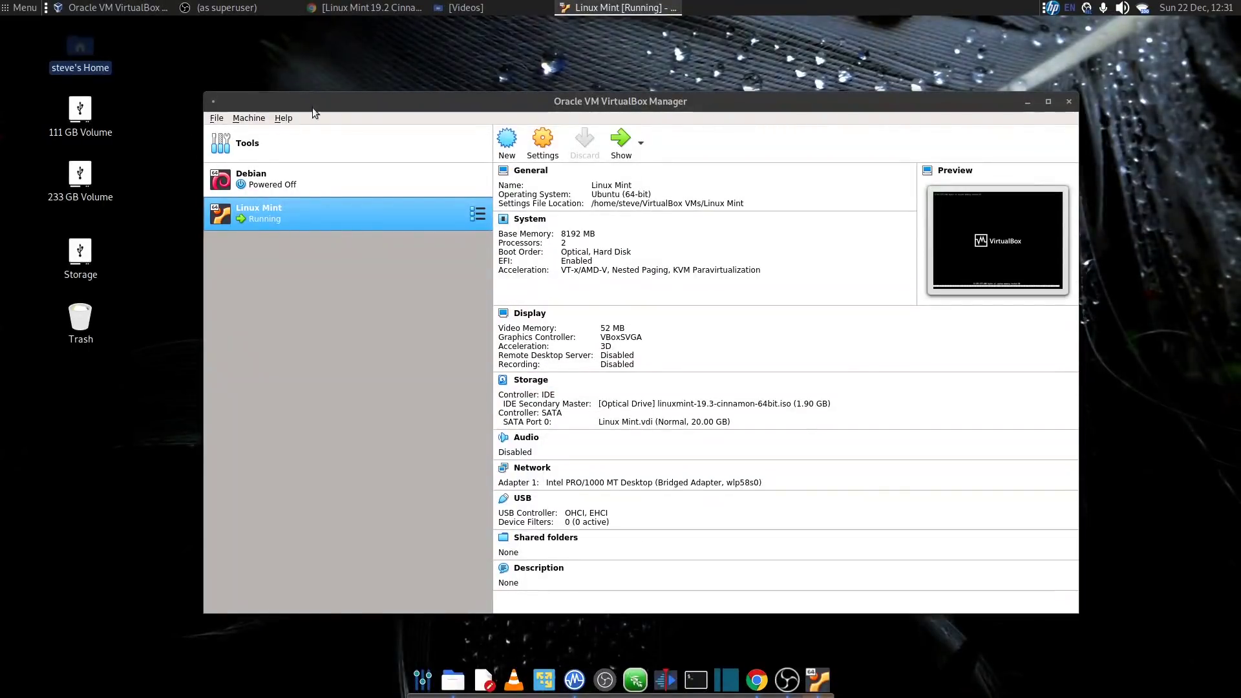
left_click_drag(344, 97, 382, 86)
left_click_drag(0, 86, 774, 68)
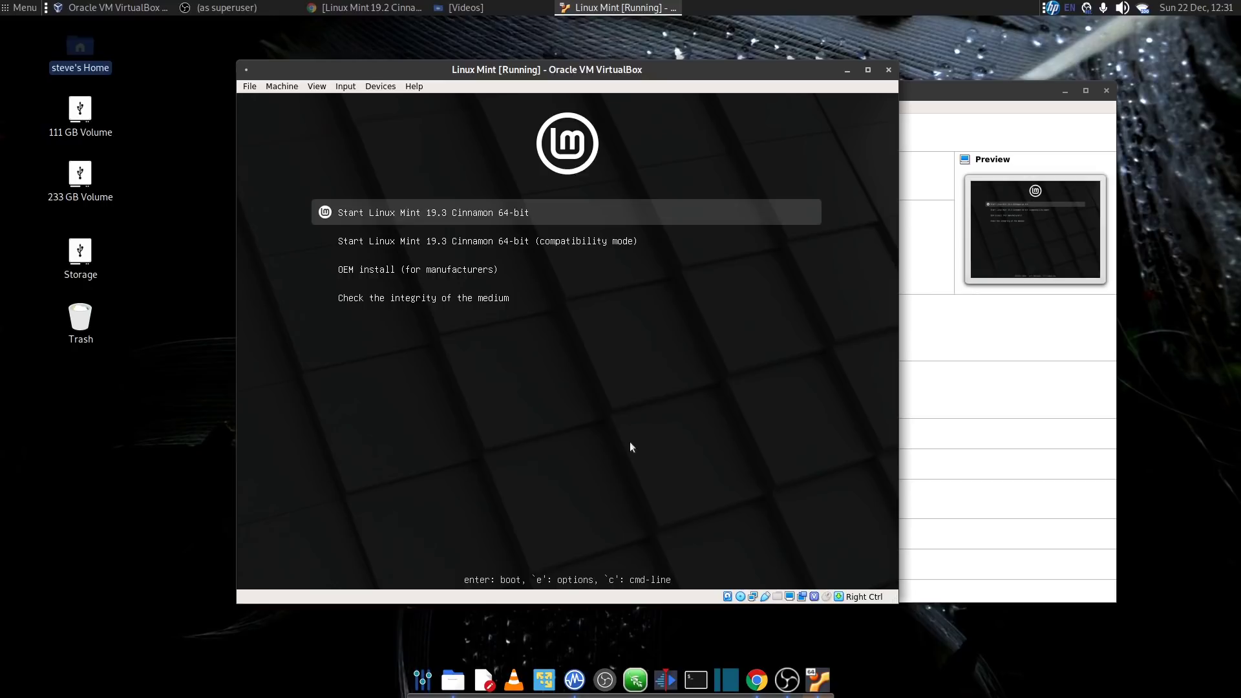
Step: Boot the regular Linux Mint 19.3 Cinnamon 64-bit live session and switch the virtual machine to full screen
key("Return")
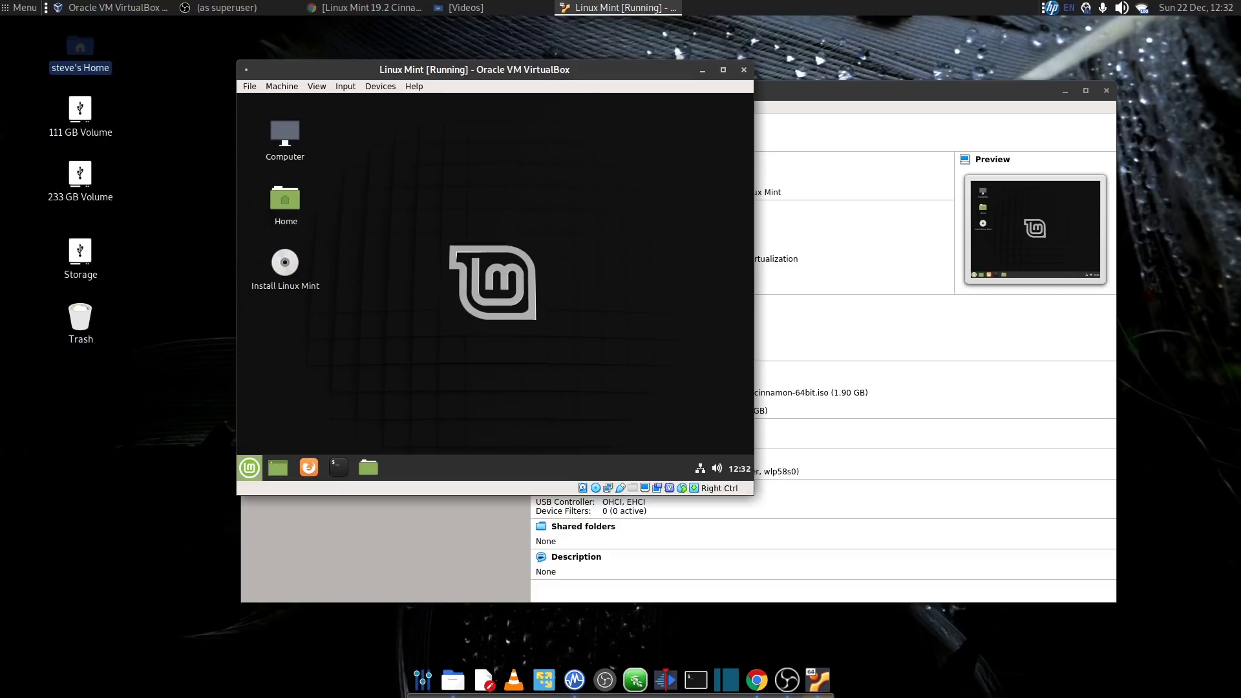
key("Control_R+f")
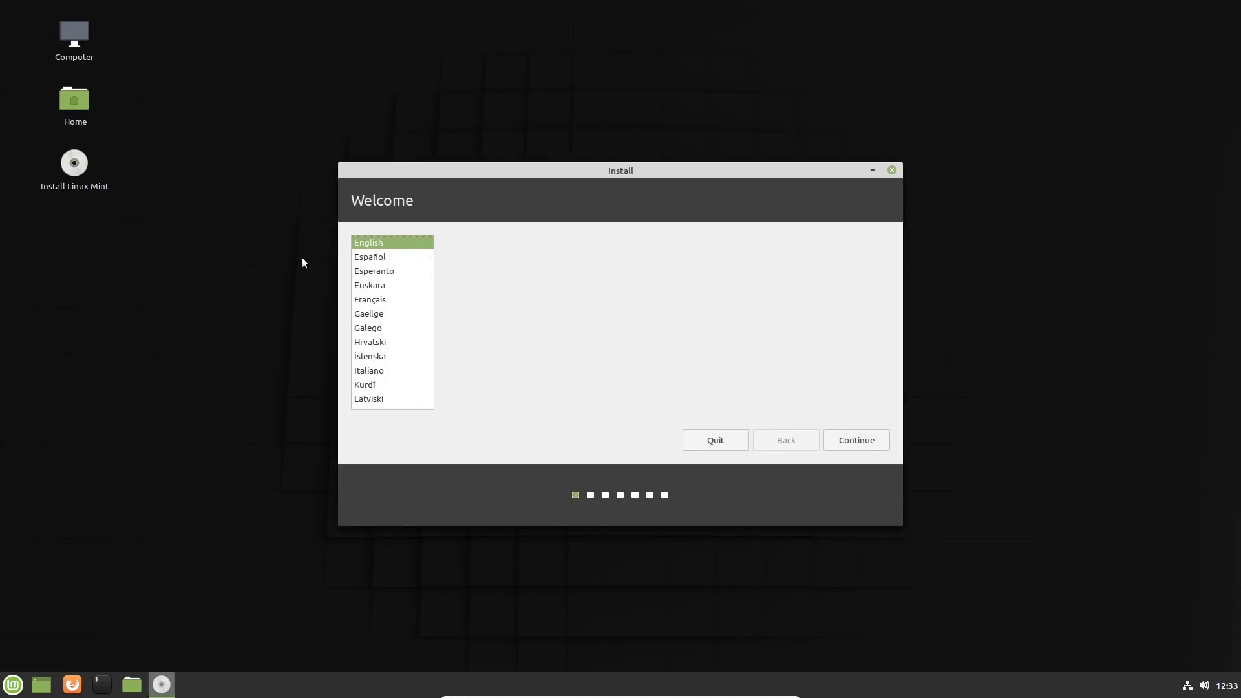
Step: In the Linux Mint installer, accept English as the language and choose the English (UK) keyboard layout
left_click(857, 440)
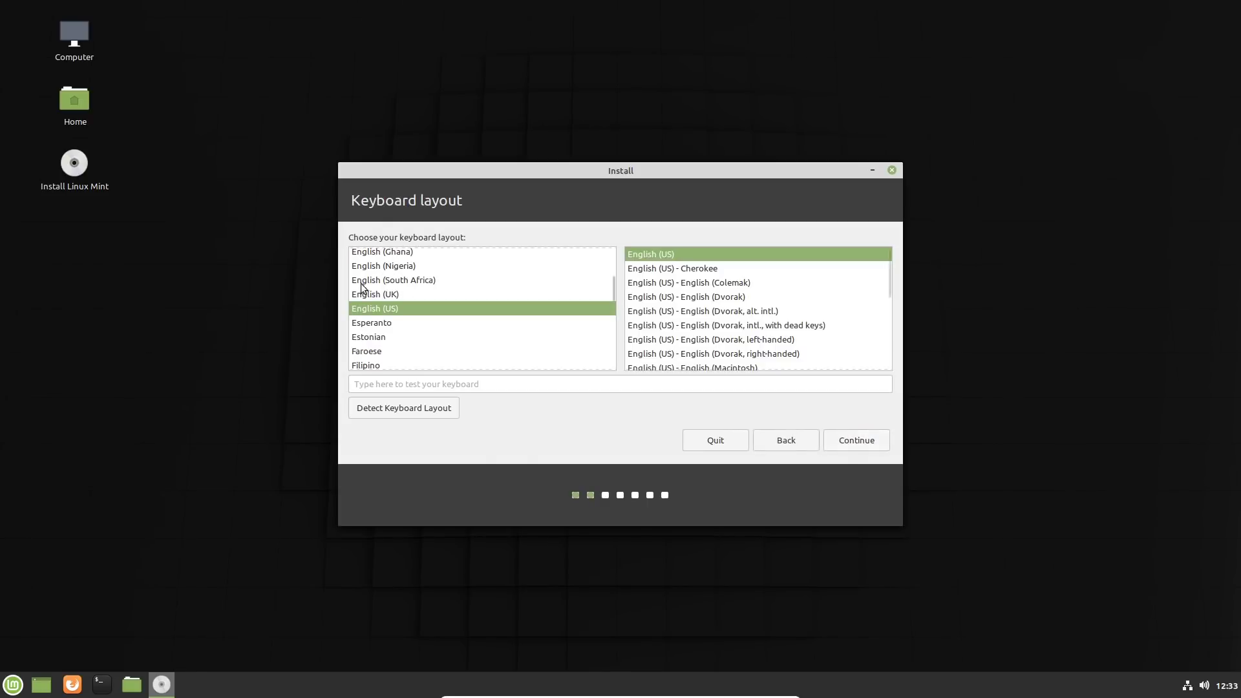
left_click(387, 295)
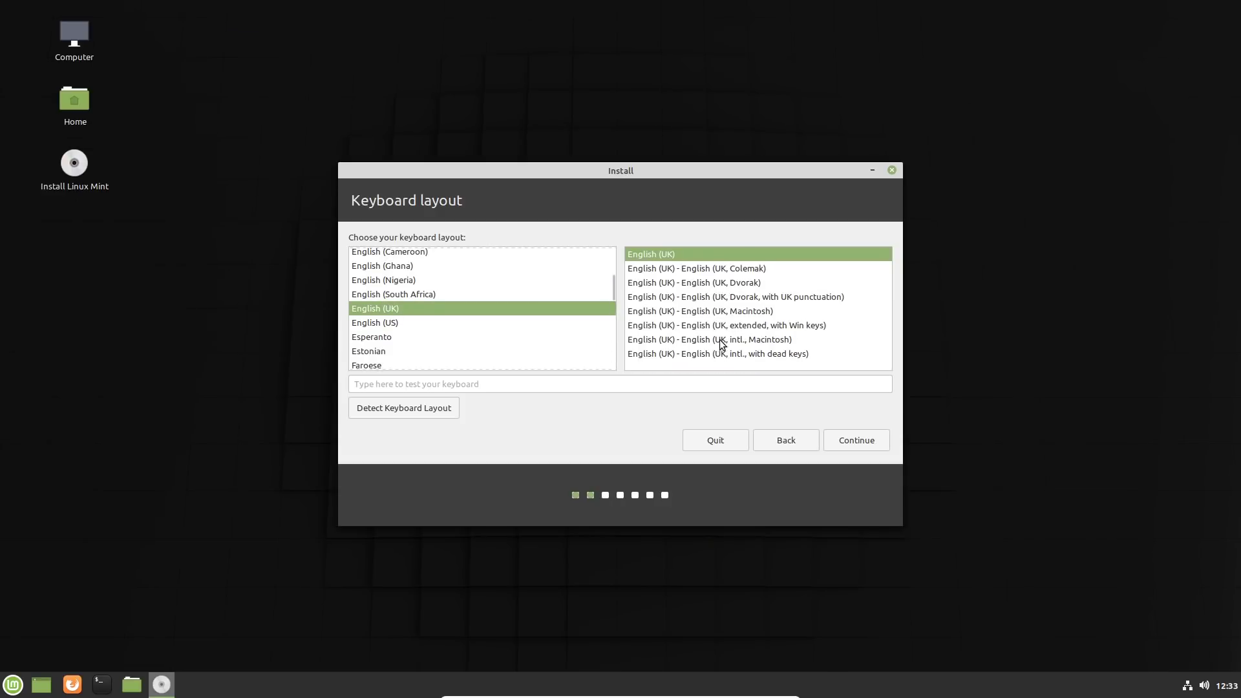
left_click(867, 439)
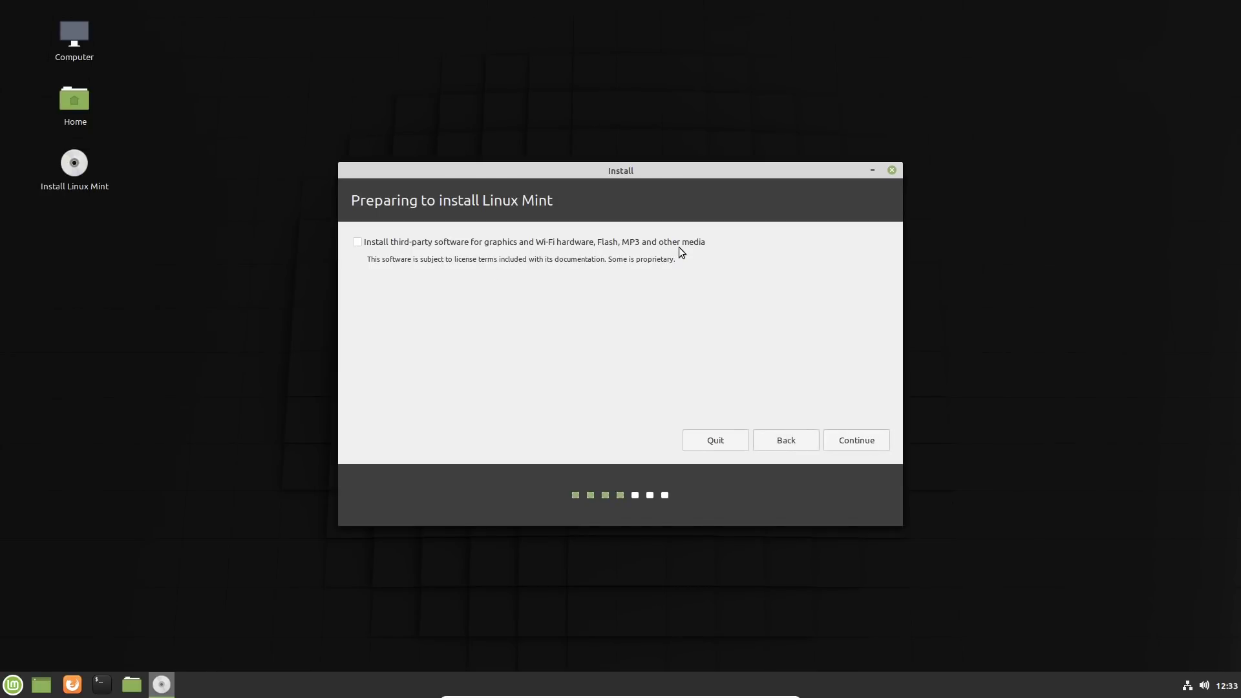
Step: Include third-party software in the installation and confirm erasing the disk to install Linux Mint
left_click(363, 244)
left_click(851, 437)
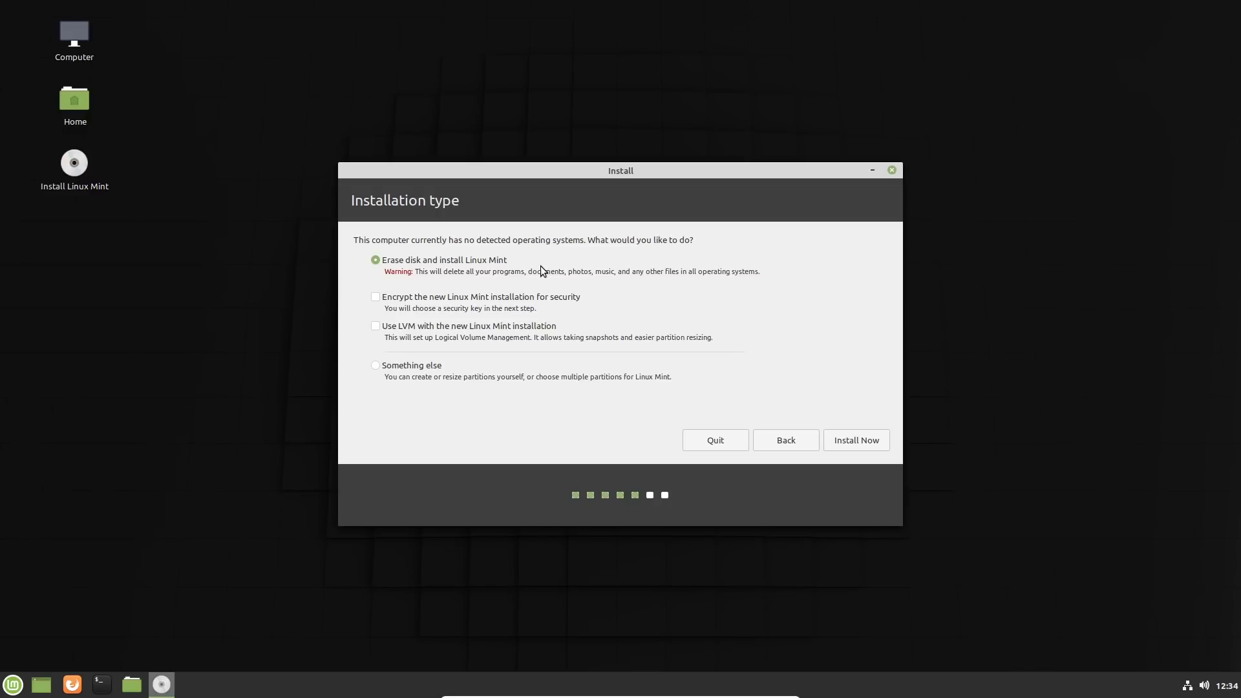
left_click(858, 443)
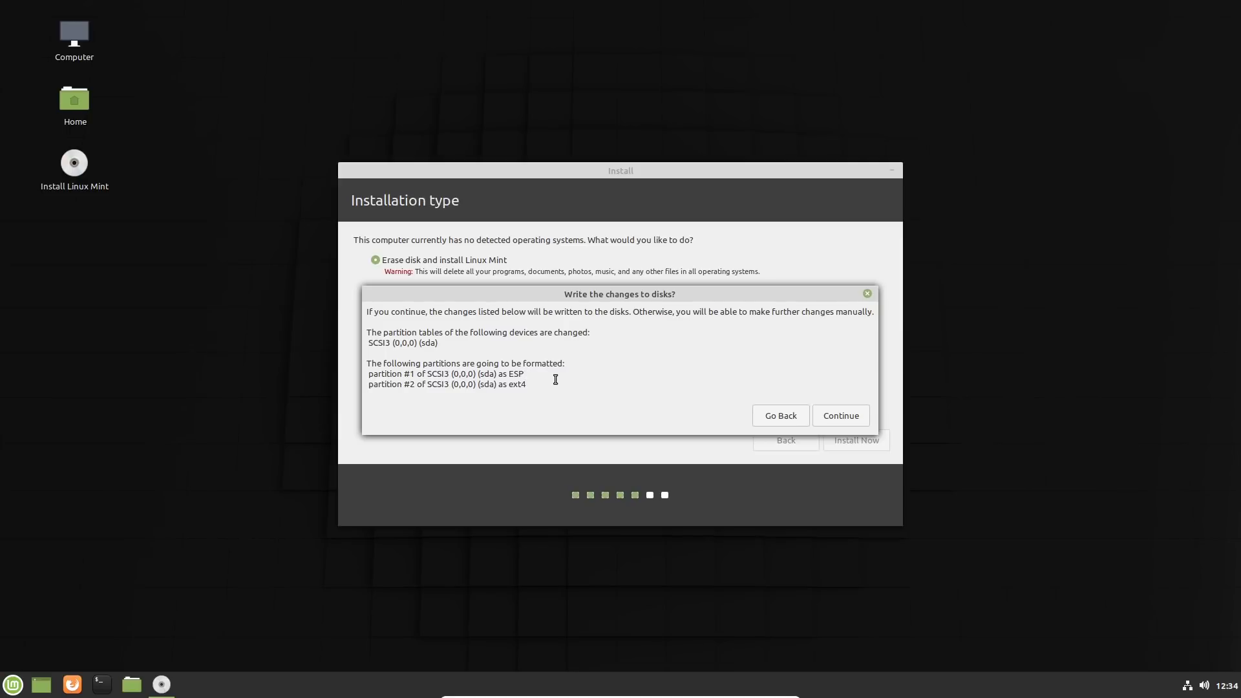
left_click(847, 418)
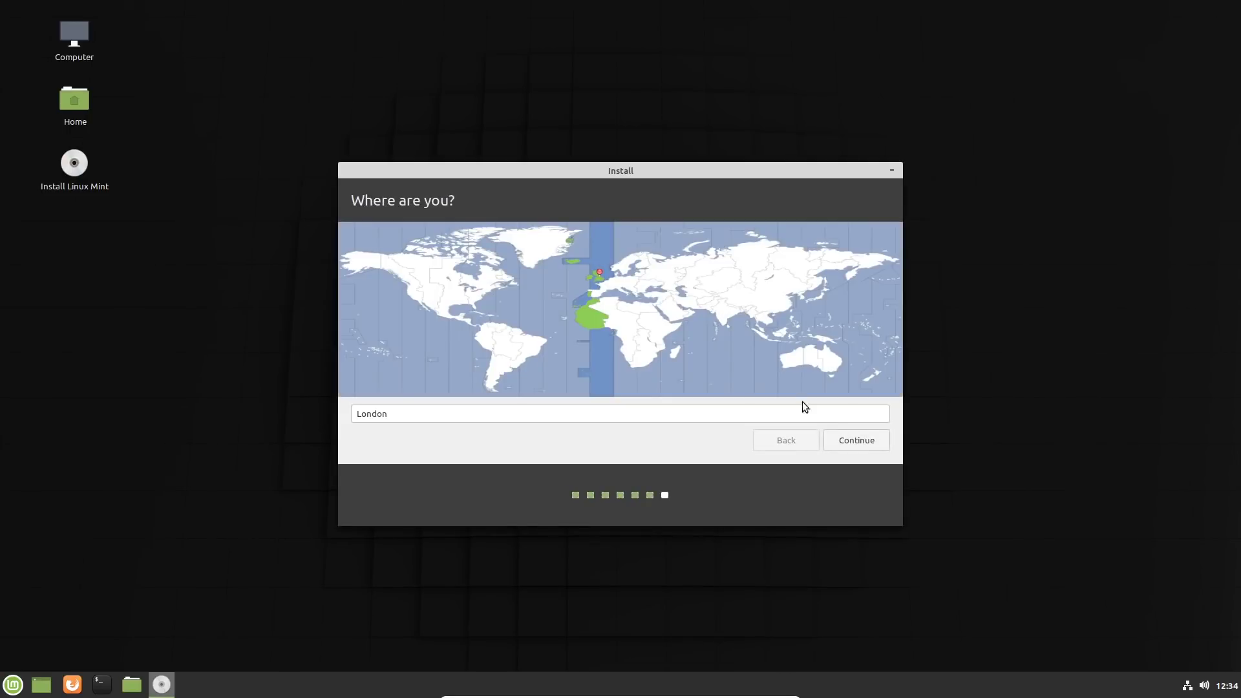
Step: Accept London as the location and create the user account, filling in the user's name and the password with its confirmation
left_click(847, 438)
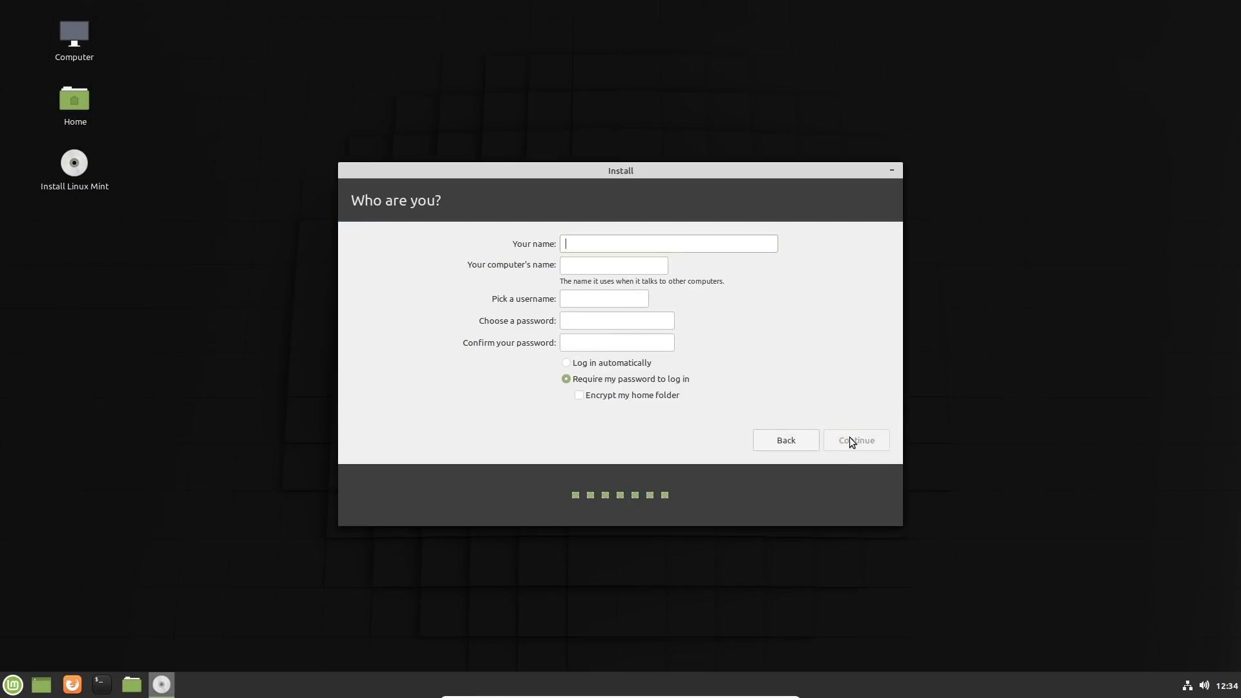
type("otb")
key("Tab")
key("Tab")
type("1234")
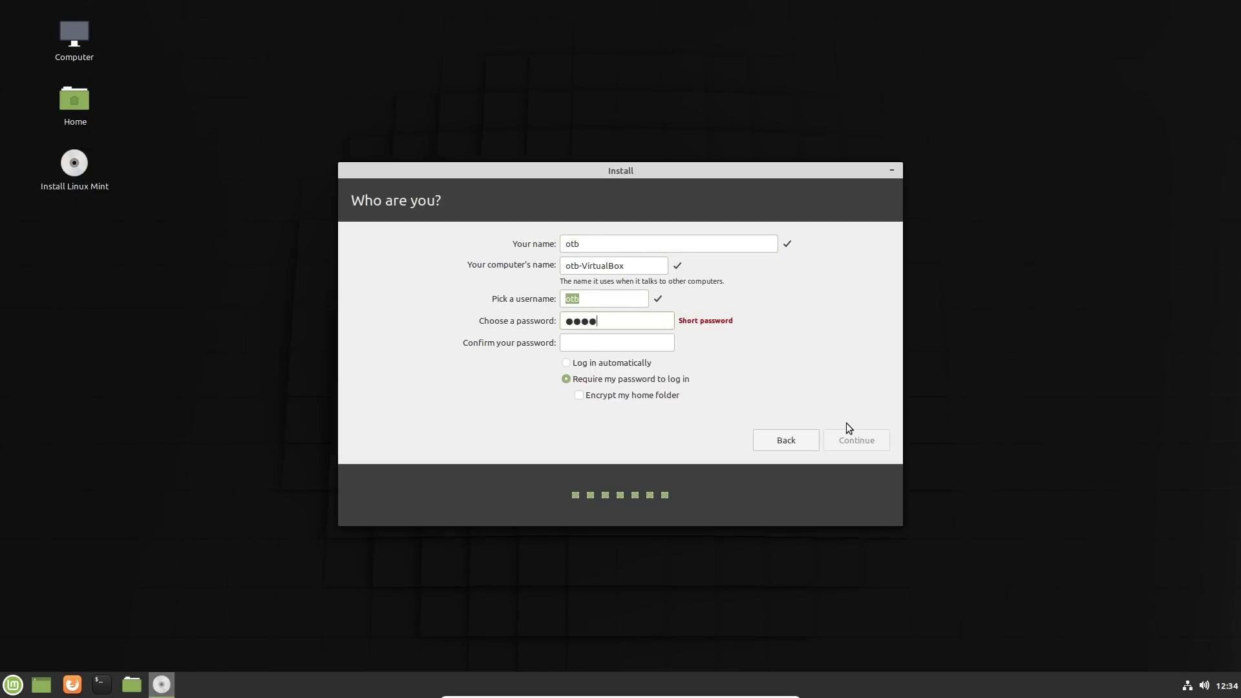
type("5671234567")
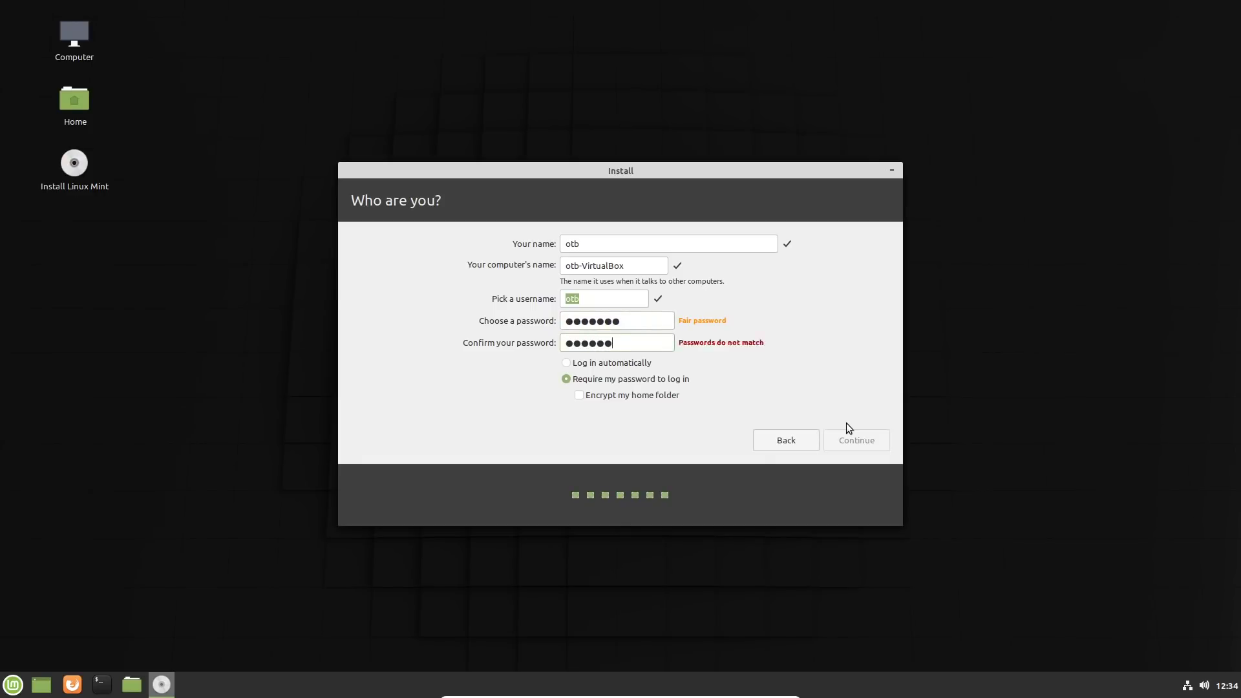
key("Return")
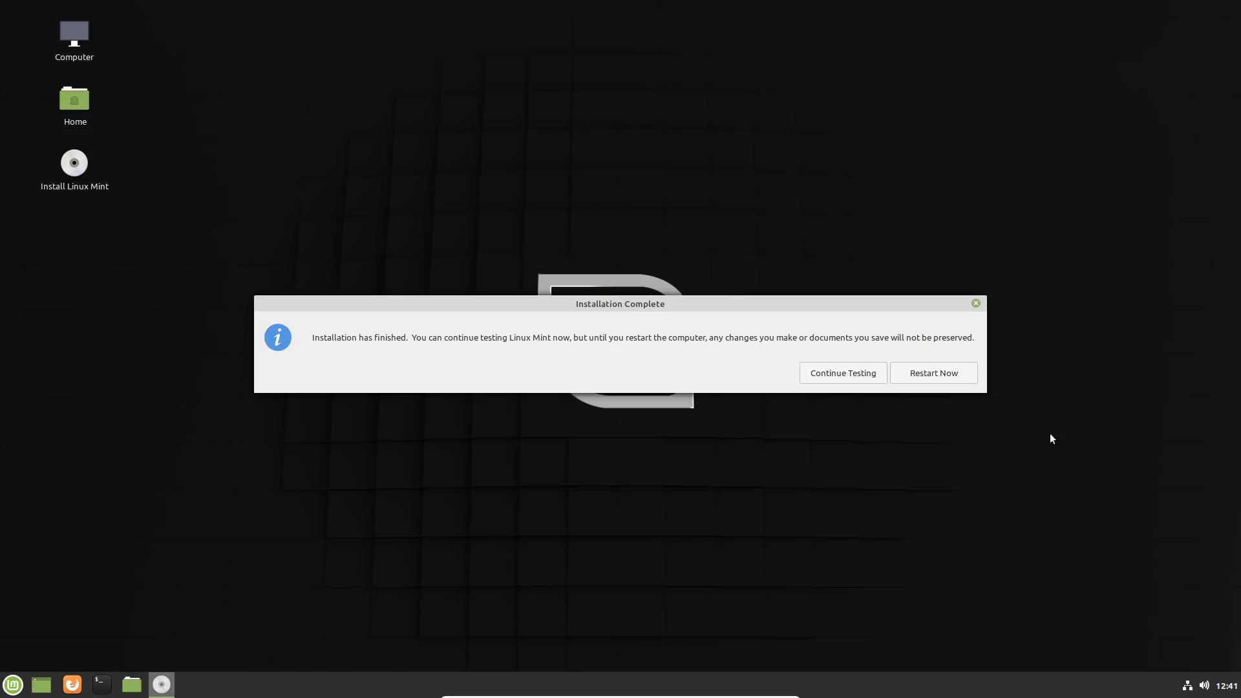
Step: Restart the virtual machine to complete the Linux Mint installation
left_click(918, 373)
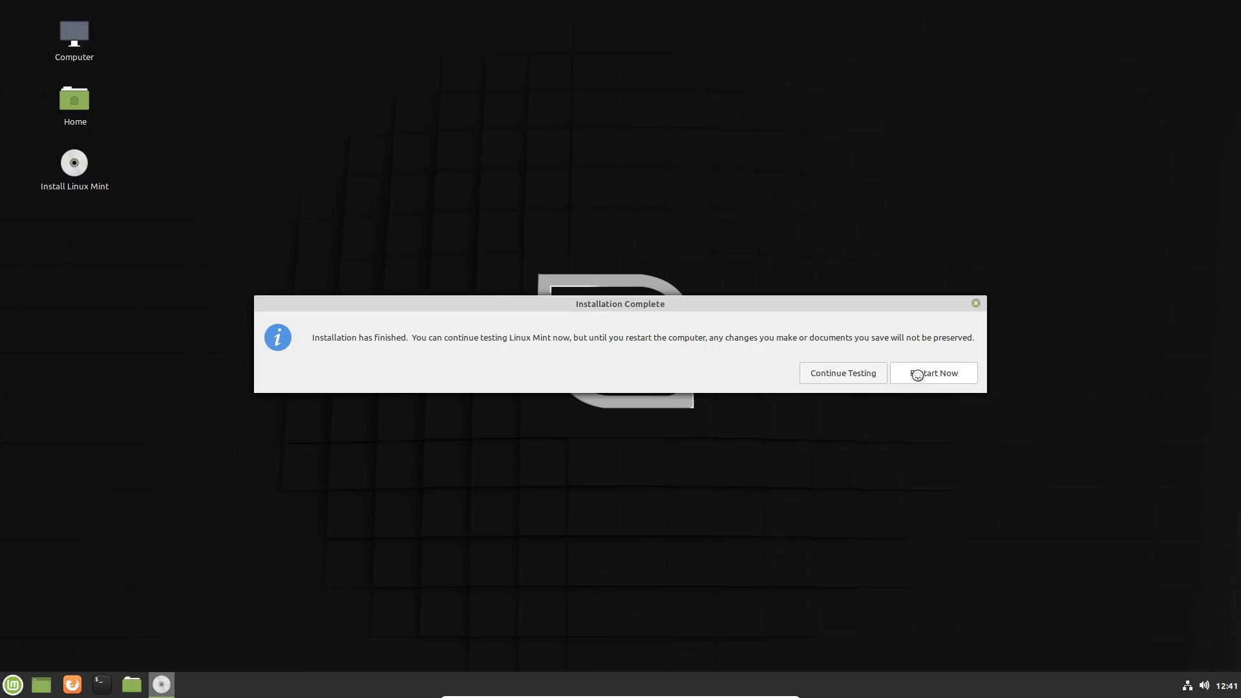
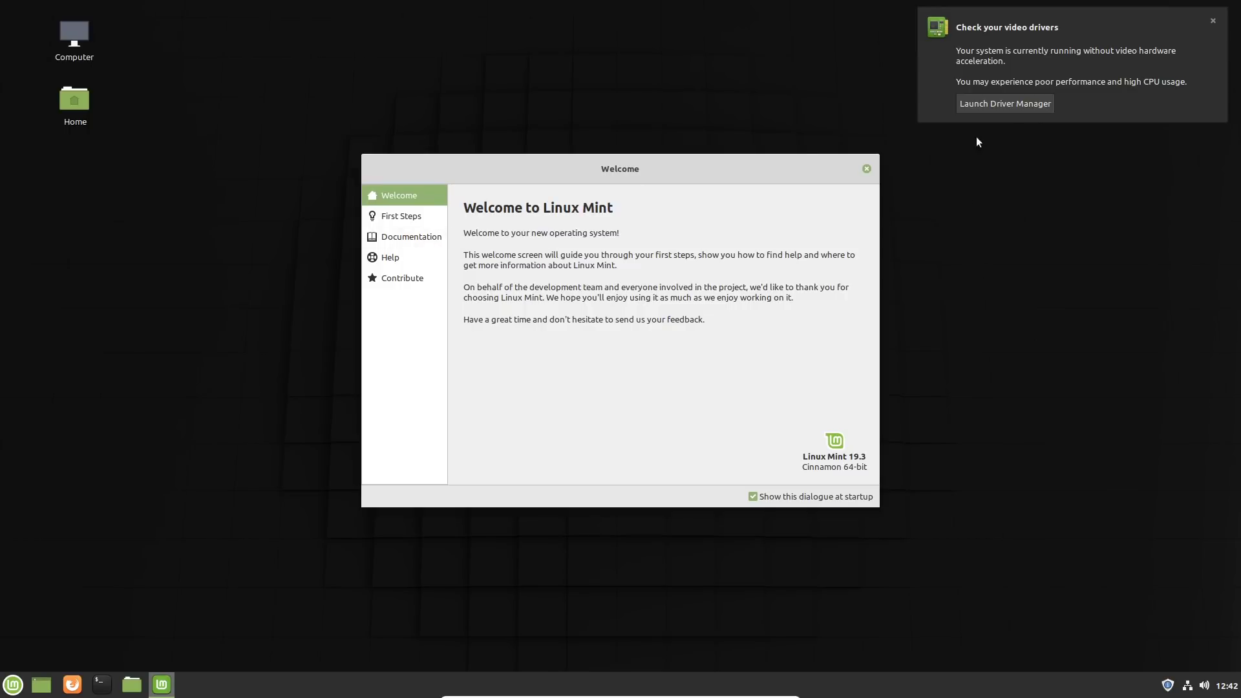
Step: Open Driver Manager from the video driver notification, authenticate with the account password, check for proprietary drivers and close it
left_click(1000, 104)
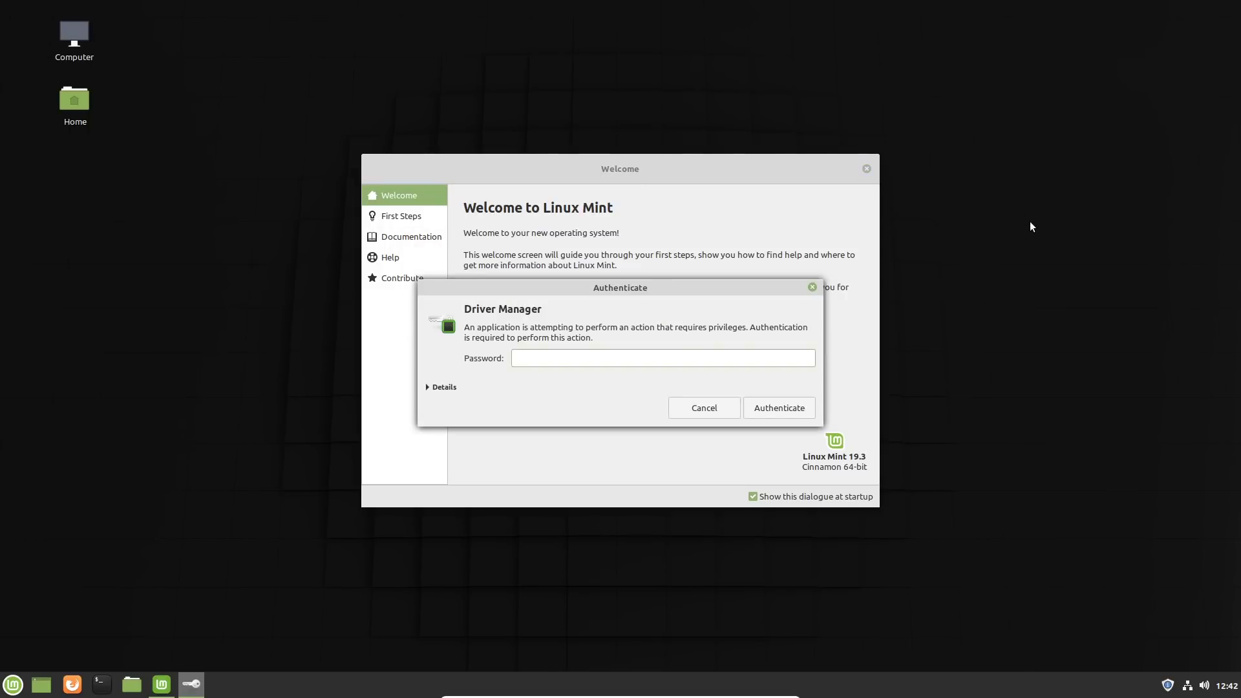
type("*******")
key("Return")
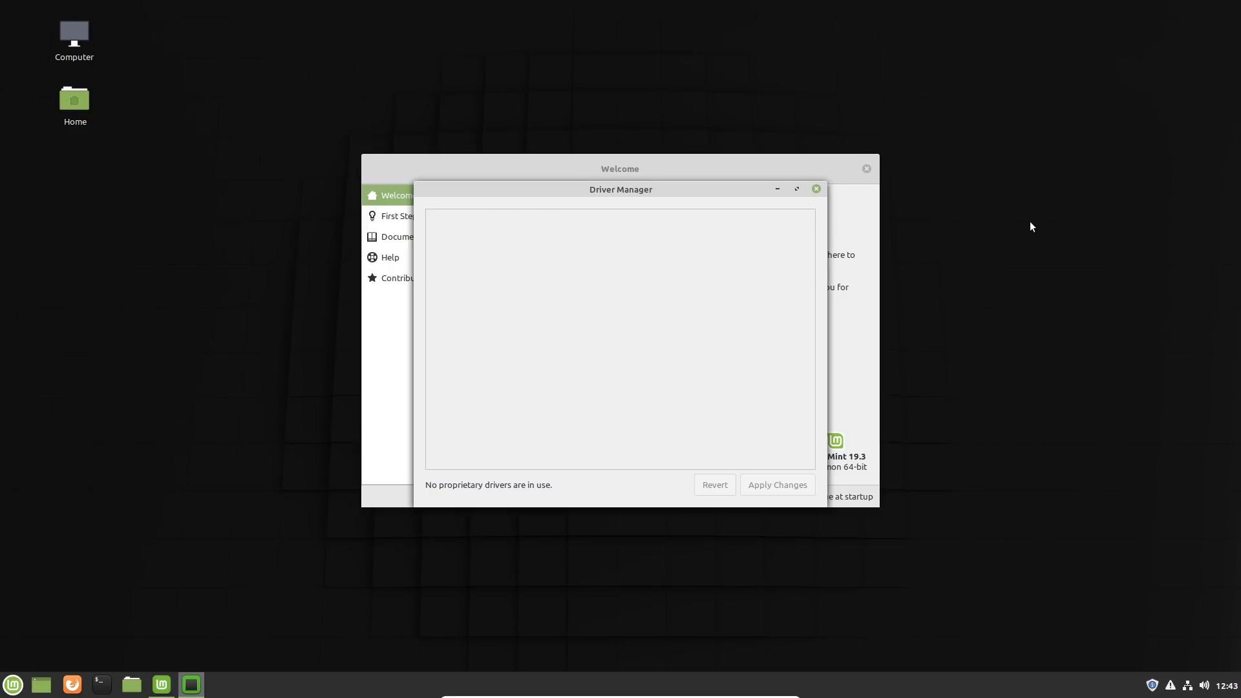
left_click(817, 189)
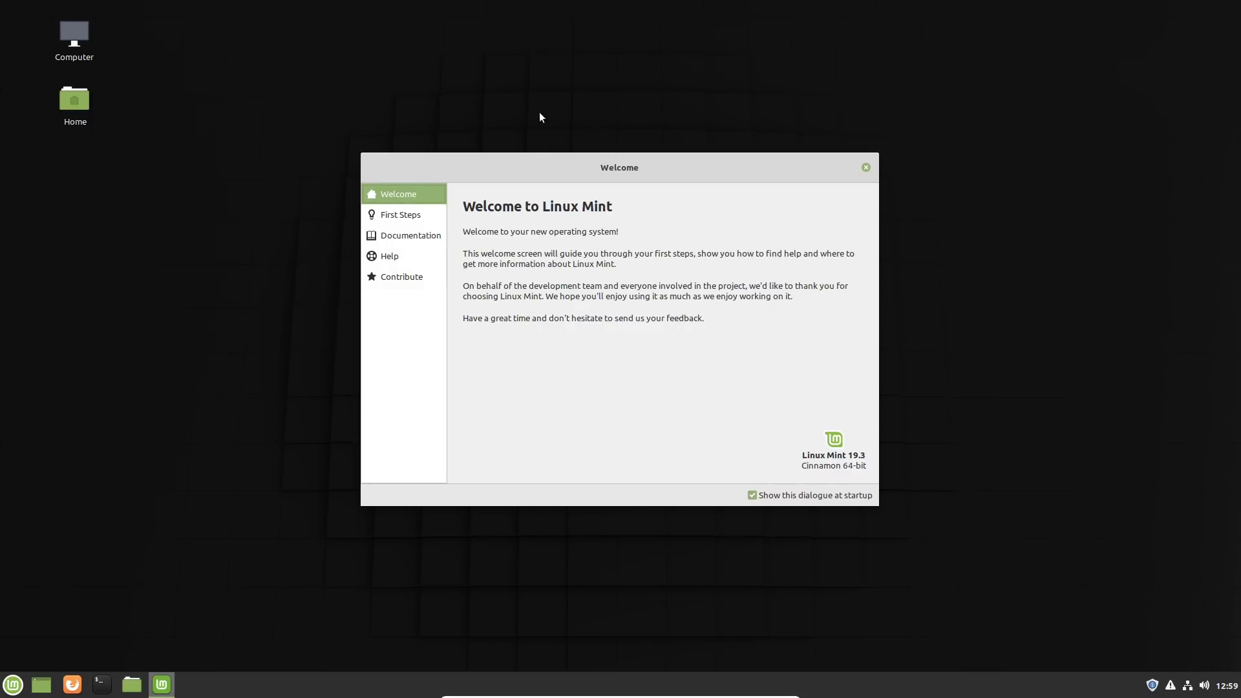
Step: Move the Welcome window aside, launch Update Manager from the First Steps page and accept its introduction
left_click_drag(541, 161, 398, 128)
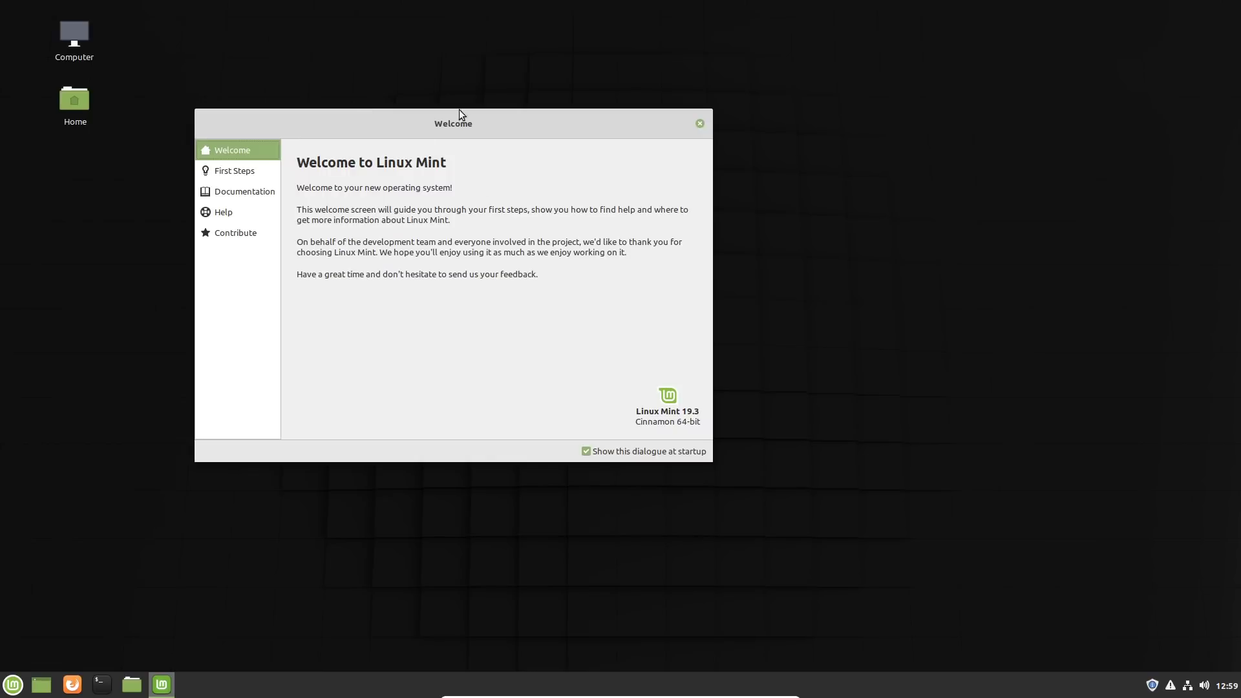
left_click_drag(486, 125, 499, 114)
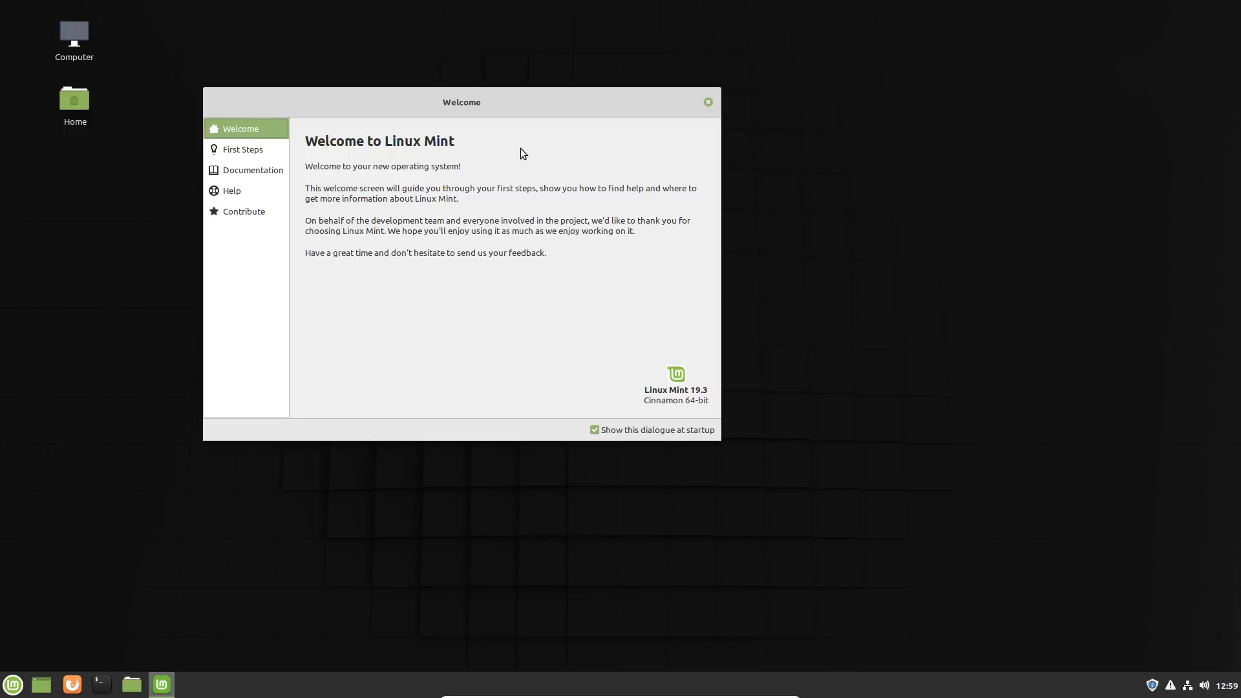
left_click(246, 150)
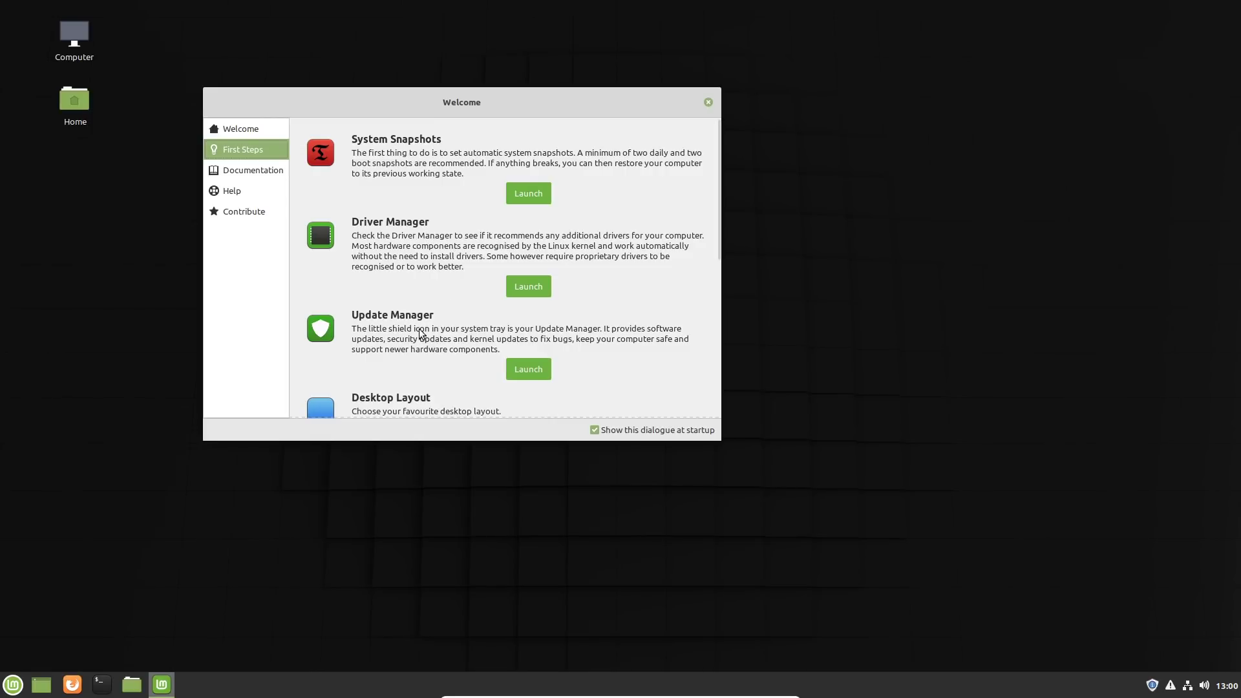
left_click(538, 367)
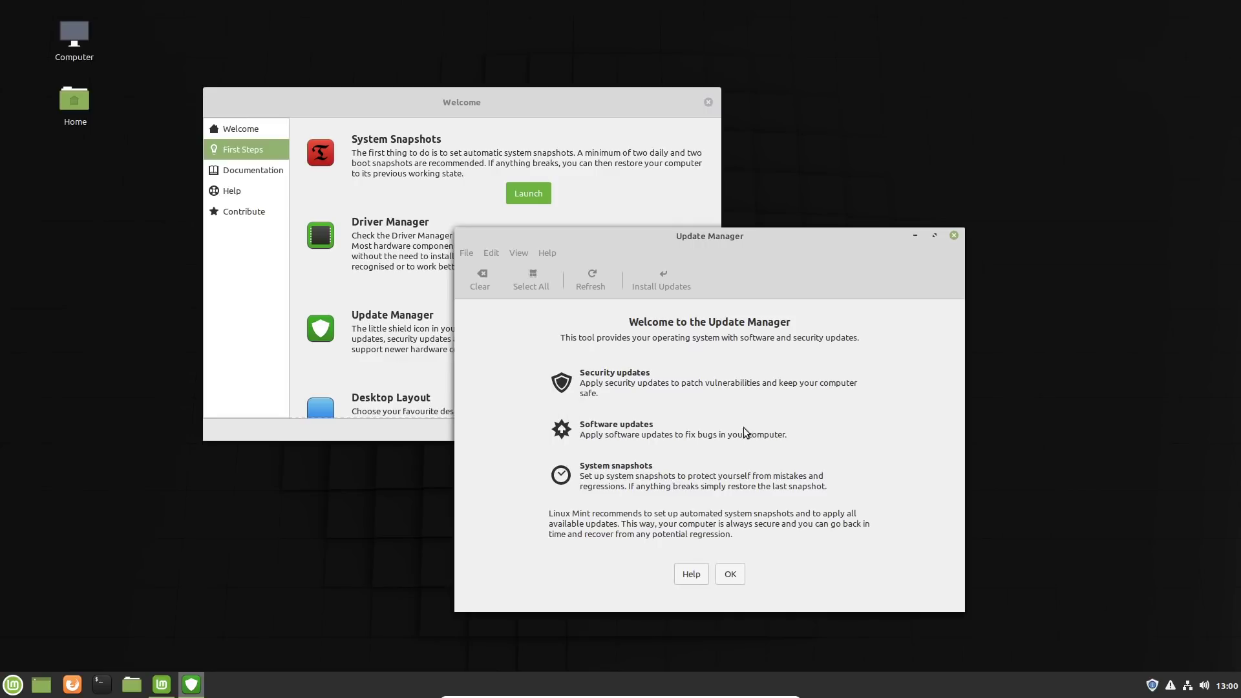
left_click(731, 575)
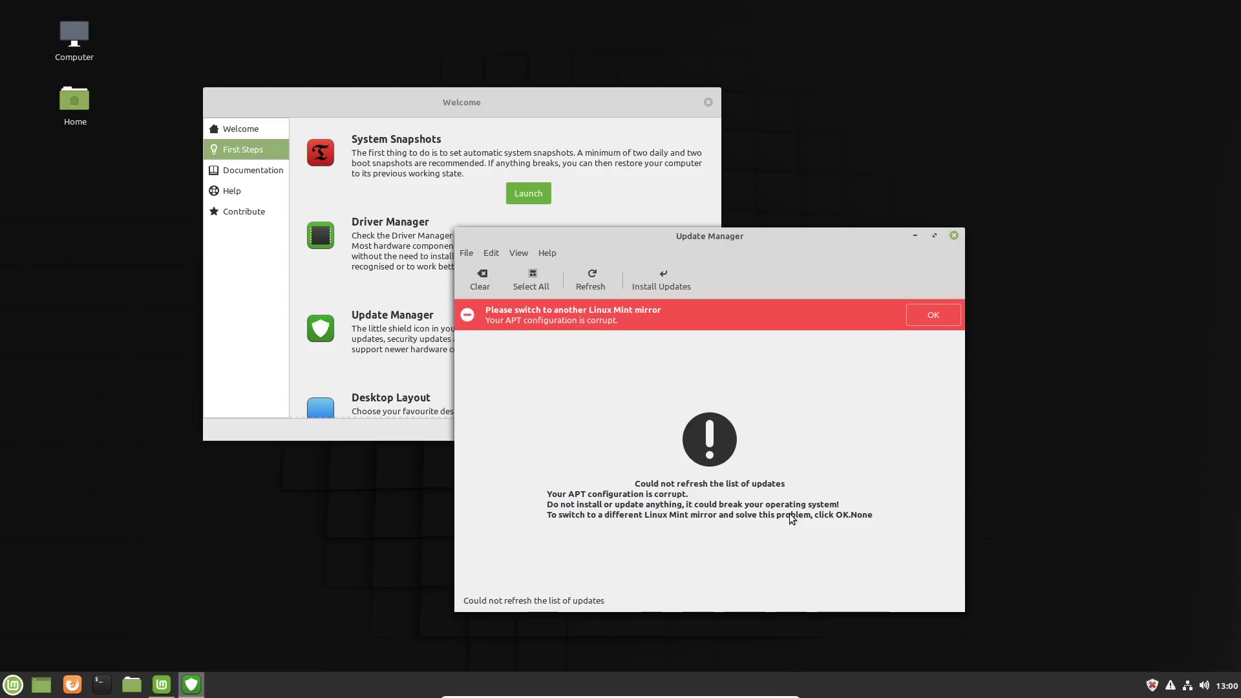
Step: Open Software Sources with the account password and set the main mirror to University of Kent UK Mirror Service
left_click(932, 315)
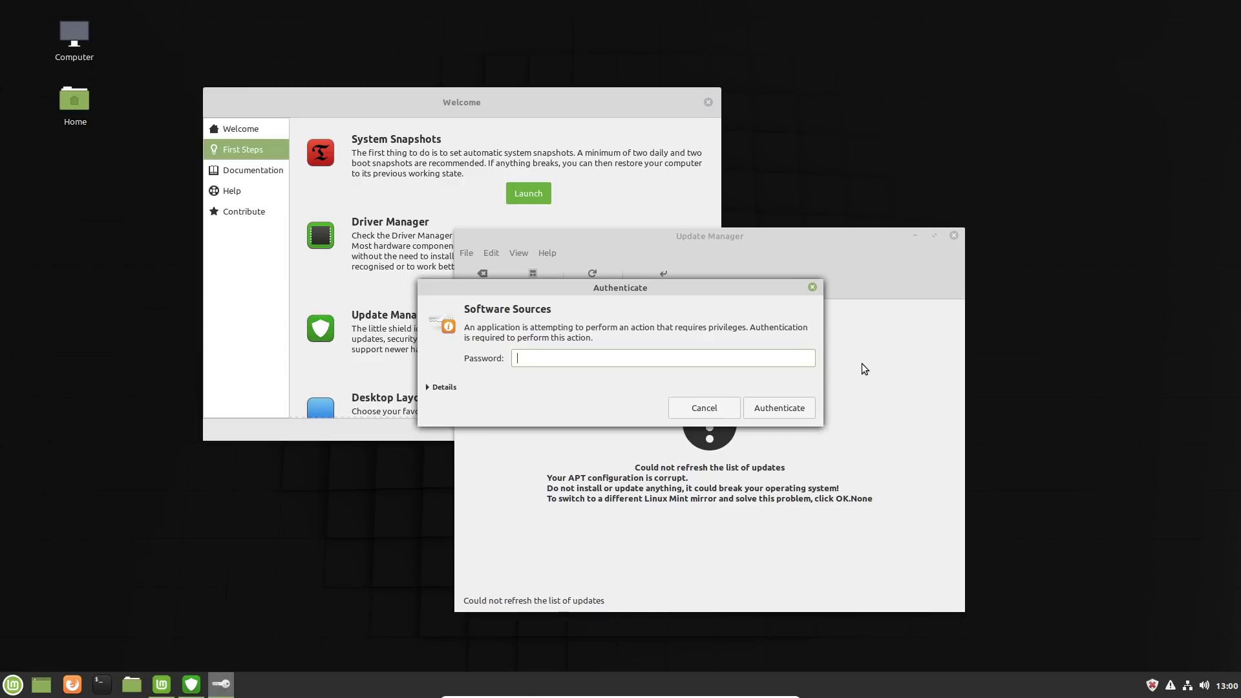
type("•••••••")
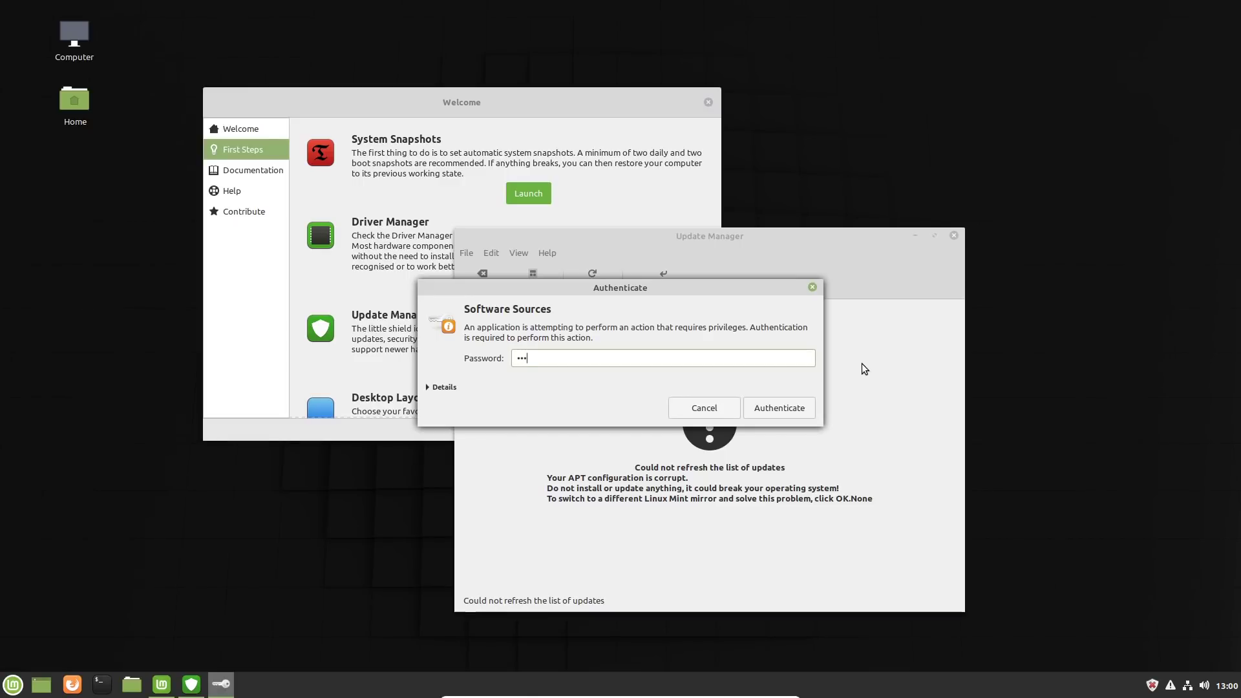
key("Return")
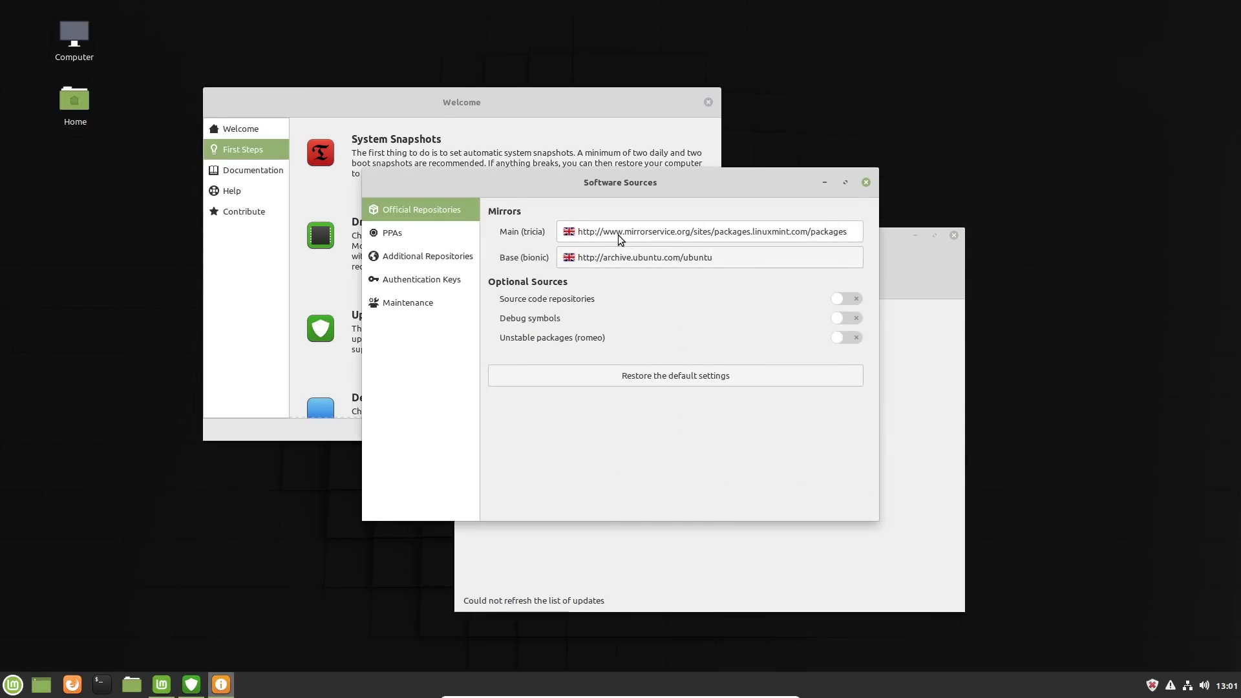
left_click(618, 234)
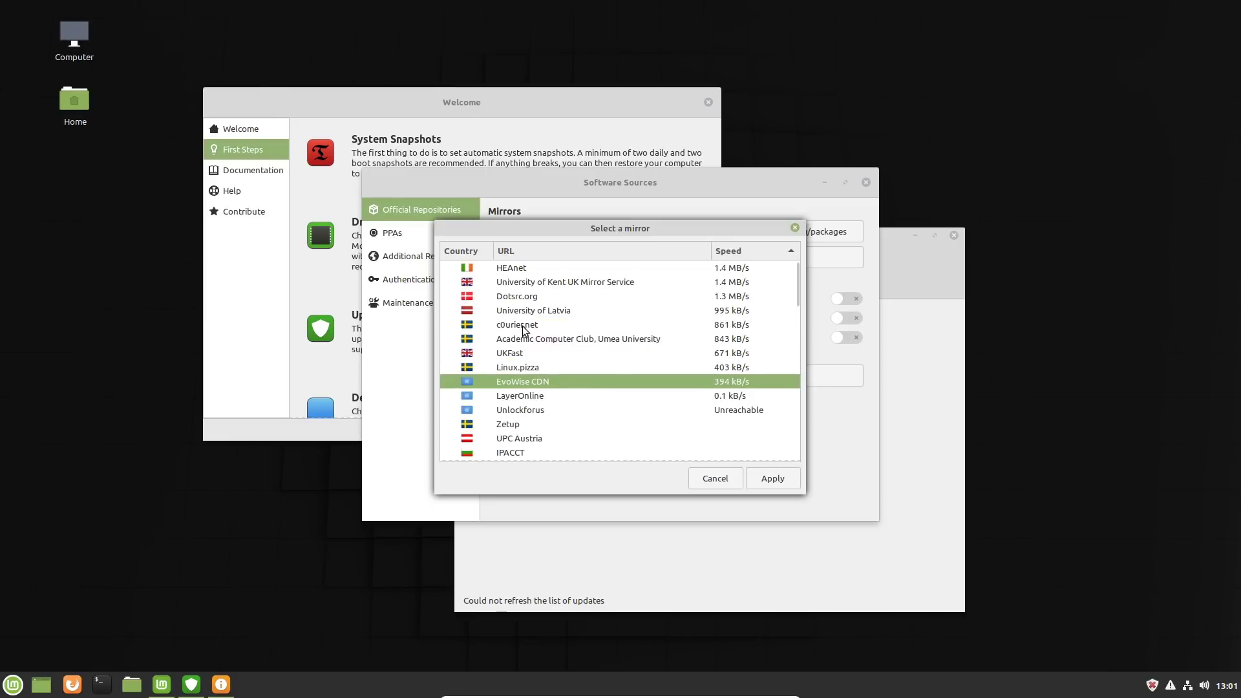
left_click(530, 284)
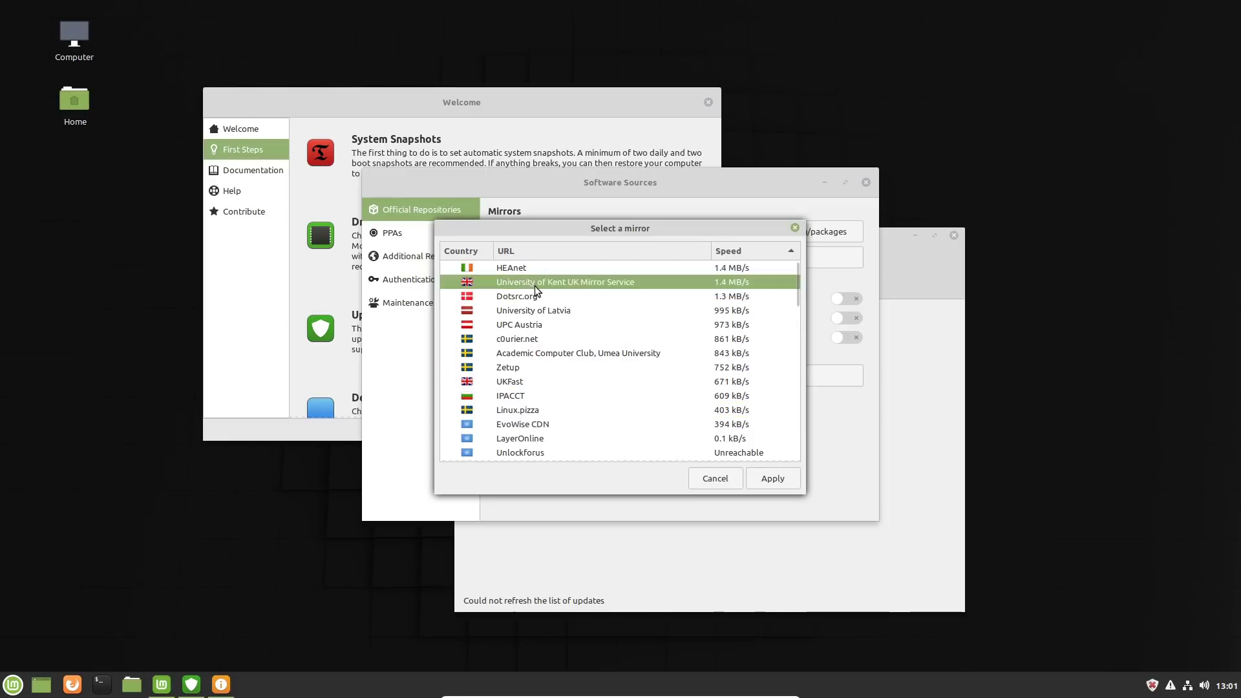
left_click(779, 479)
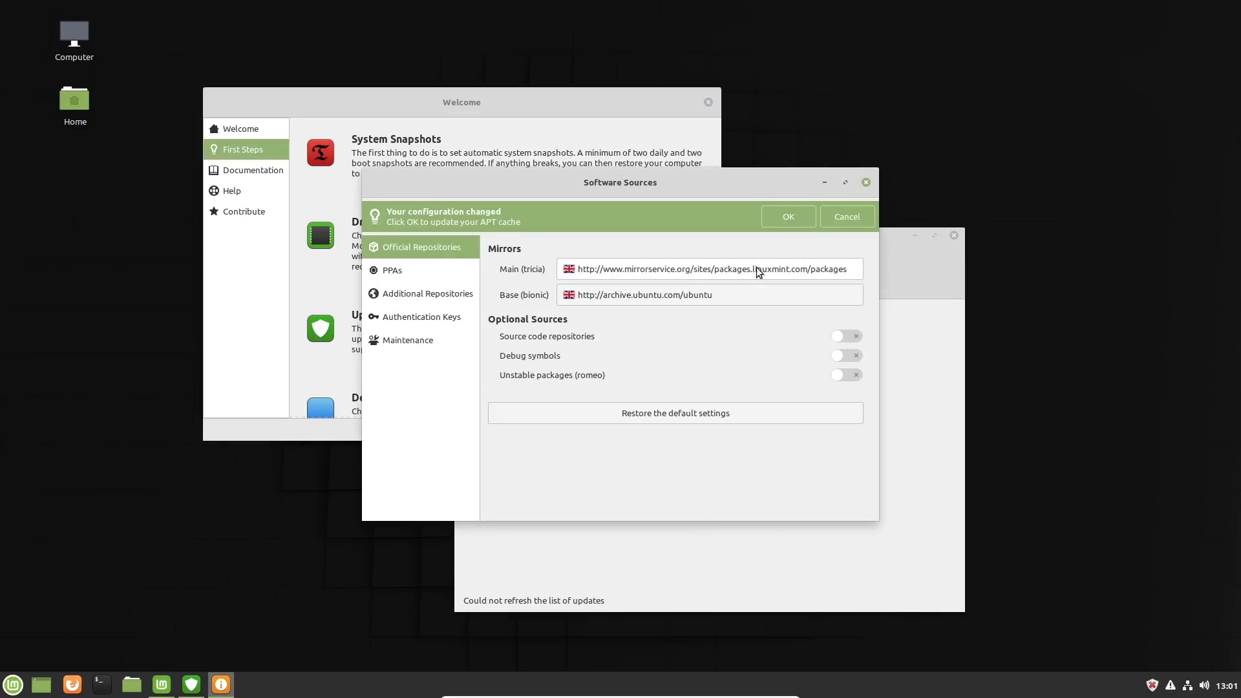
left_click(619, 297)
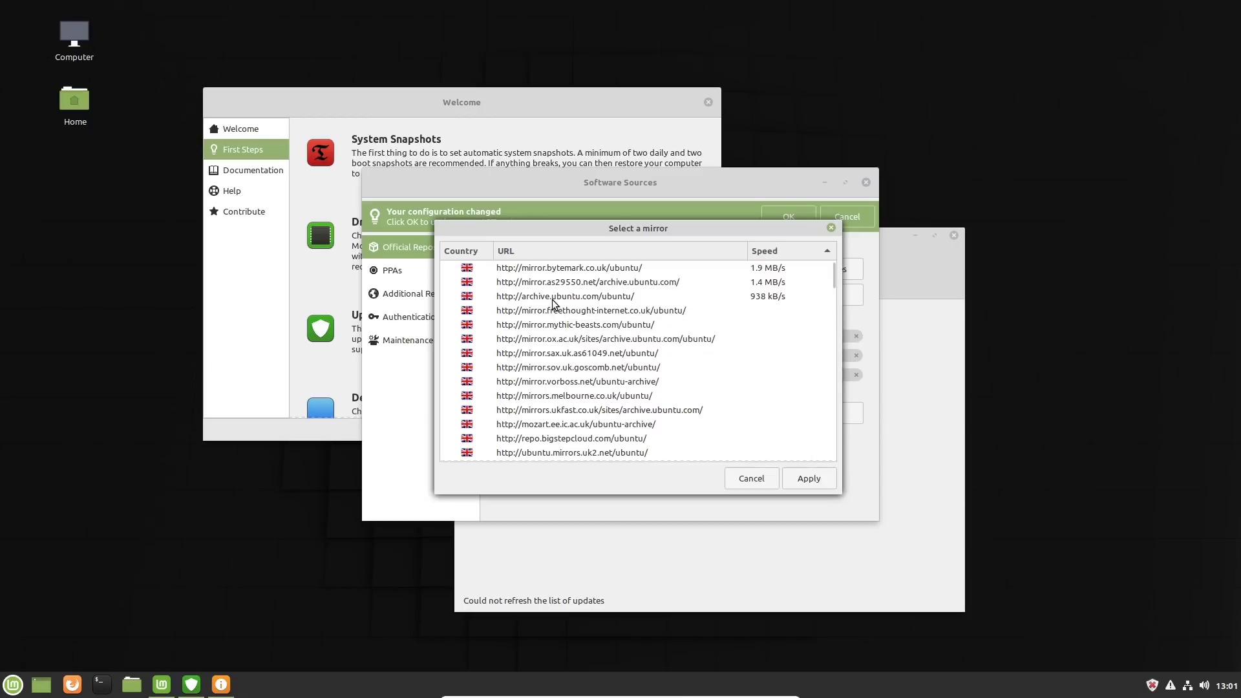
left_click(553, 268)
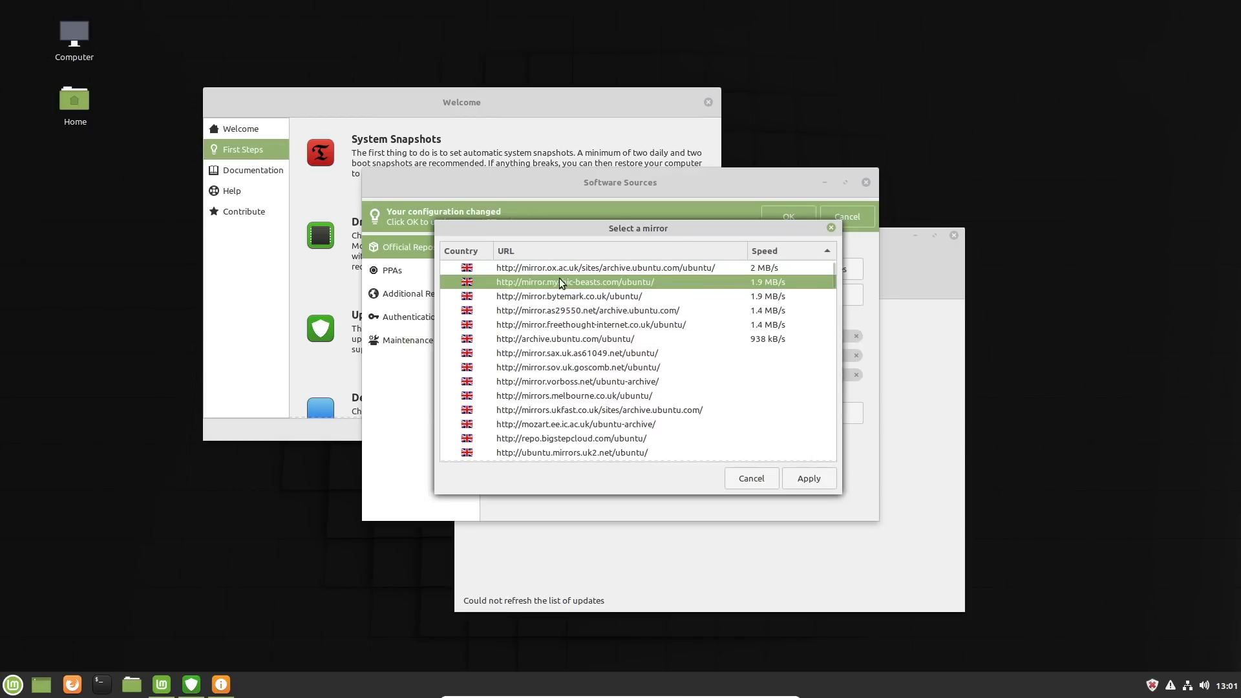
left_click(572, 298)
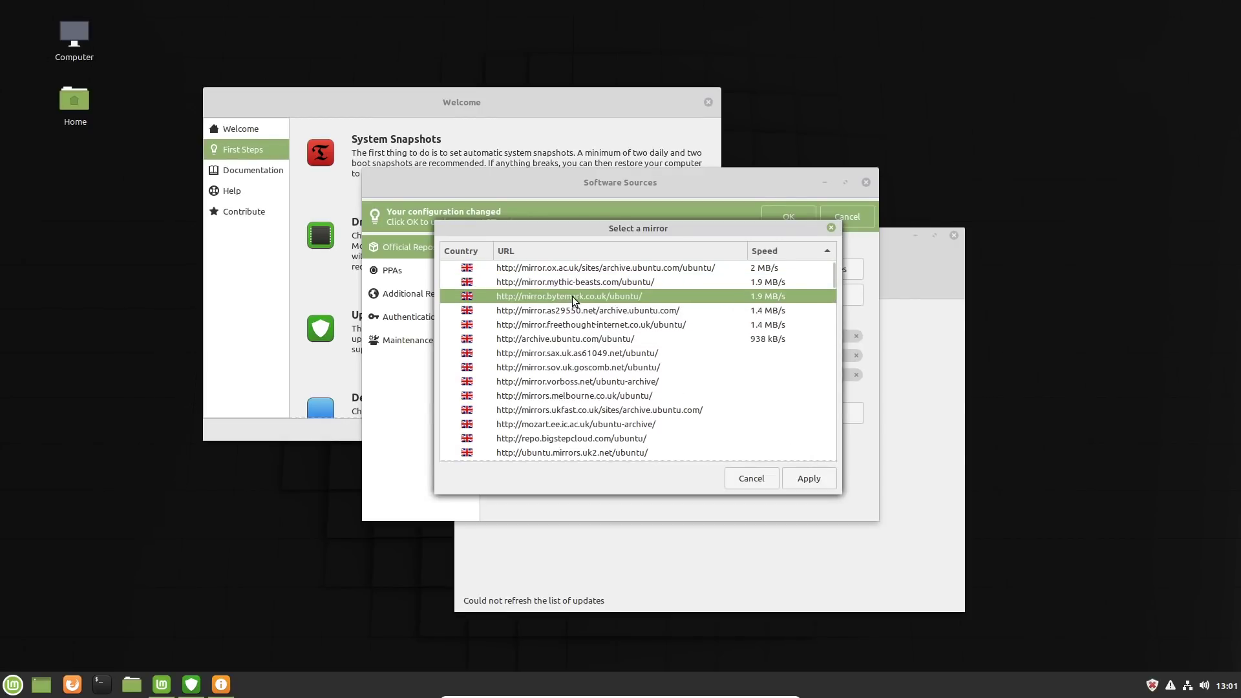
left_click(805, 476)
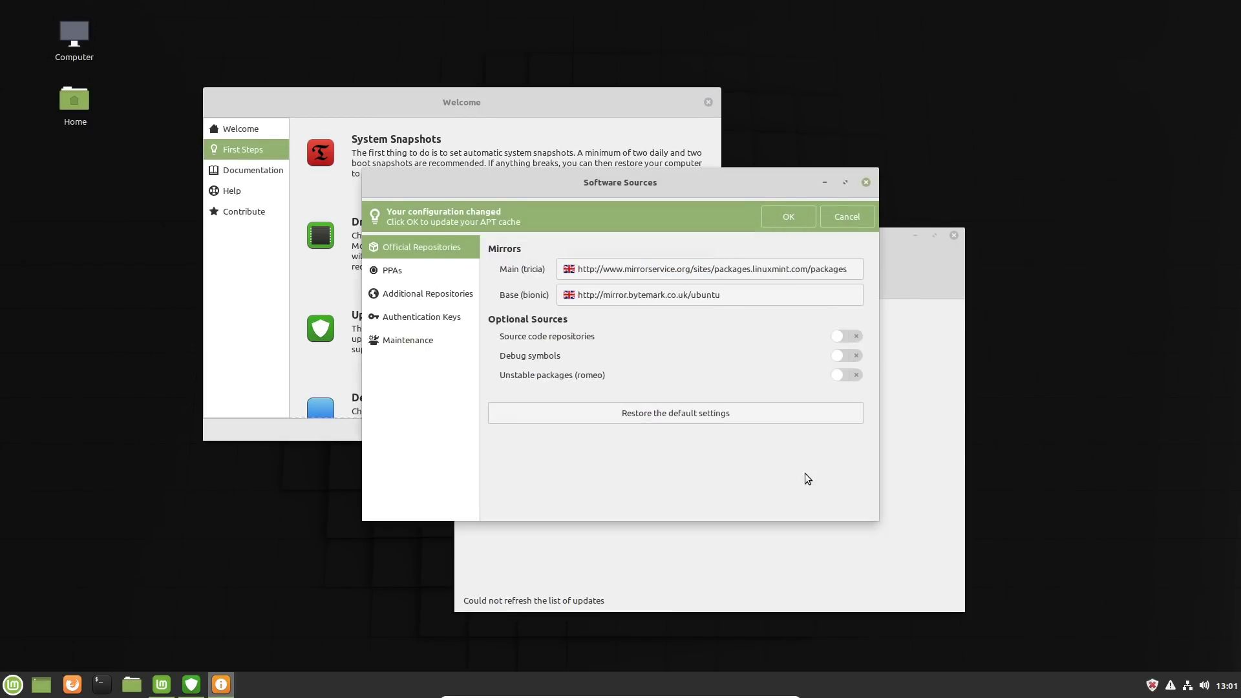
left_click(788, 218)
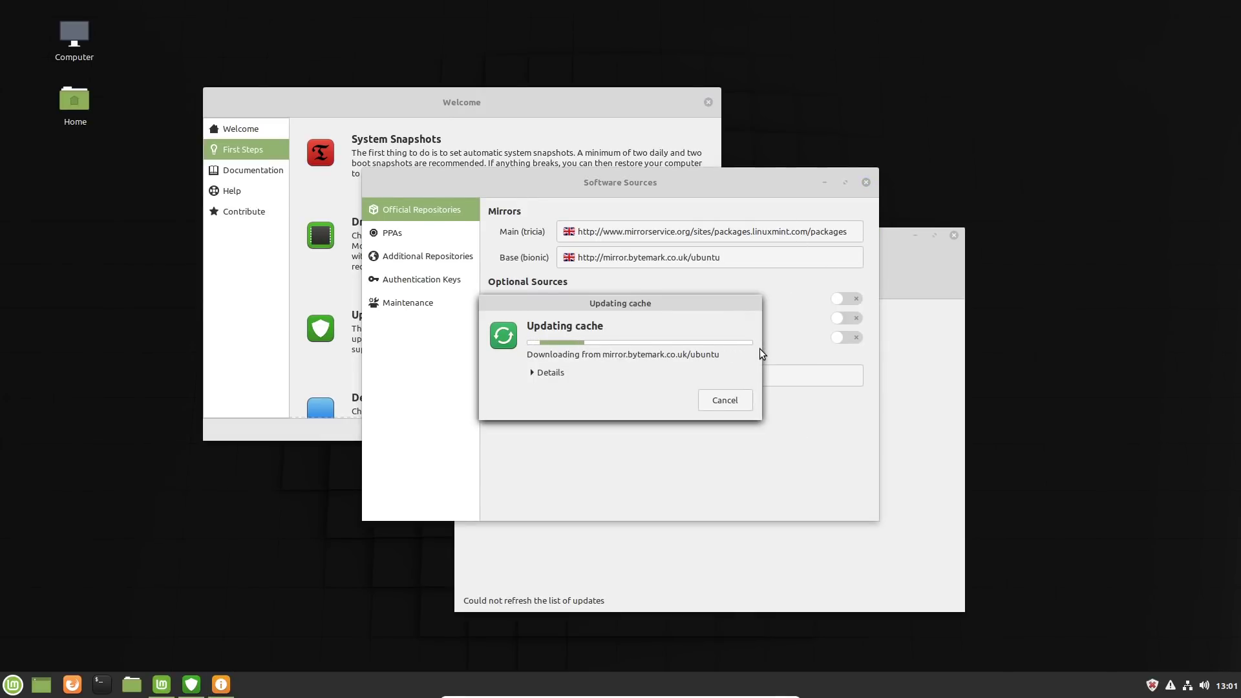
left_click(562, 375)
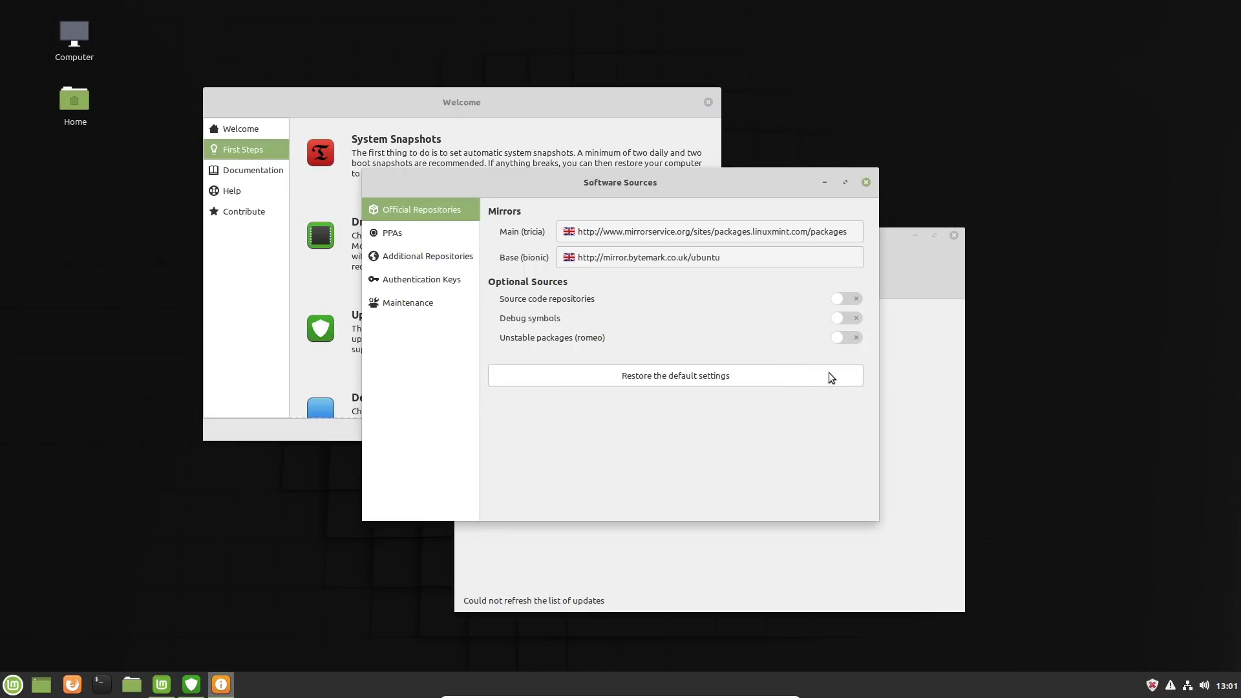
left_click(867, 182)
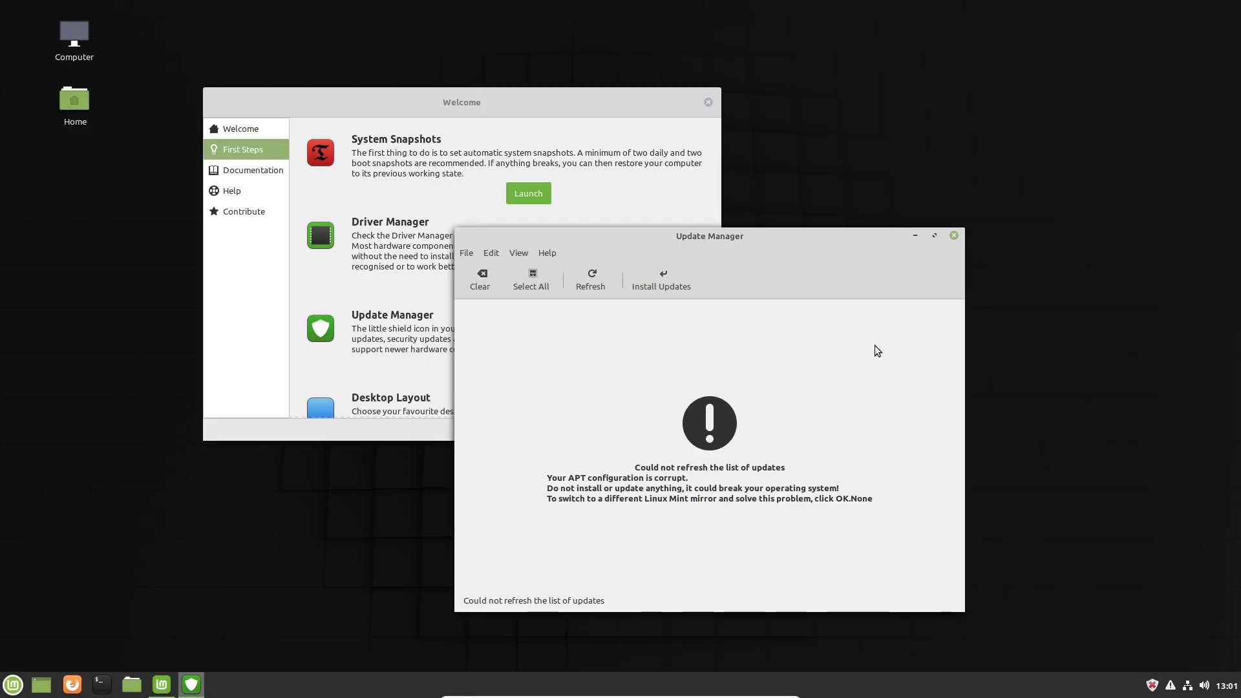
Step: Refresh the update list and apply the new version of Update Manager, authenticating with the account password
left_click(607, 277)
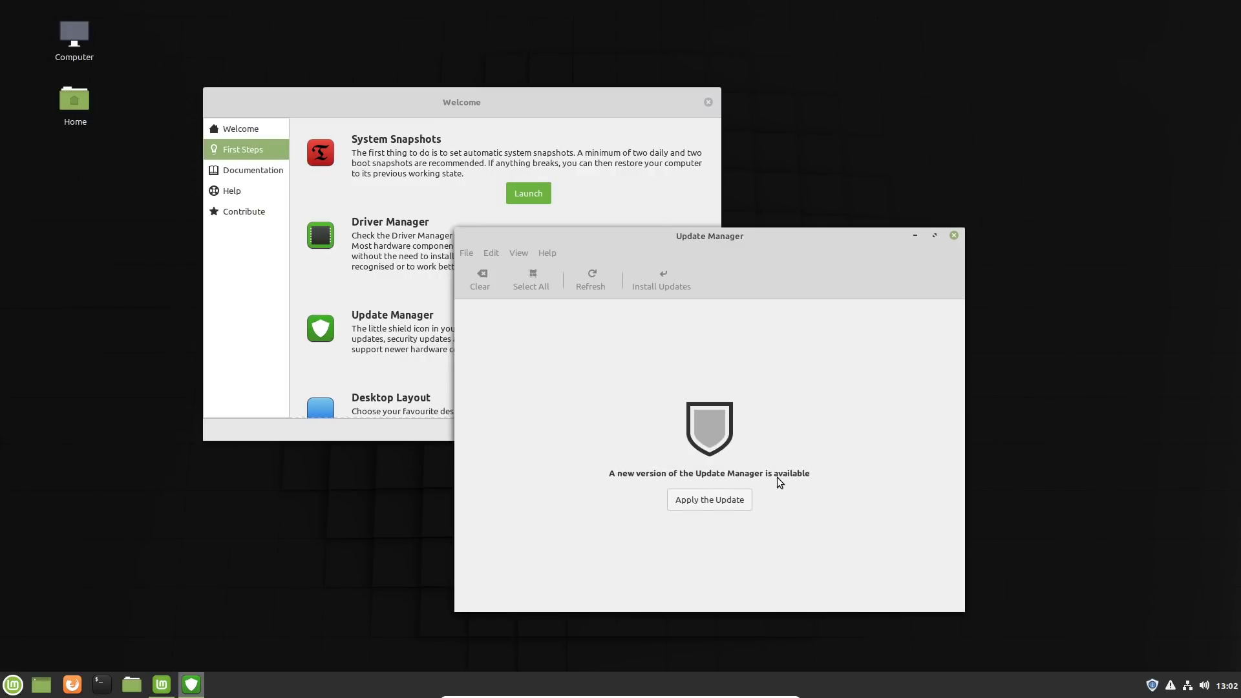
left_click(719, 499)
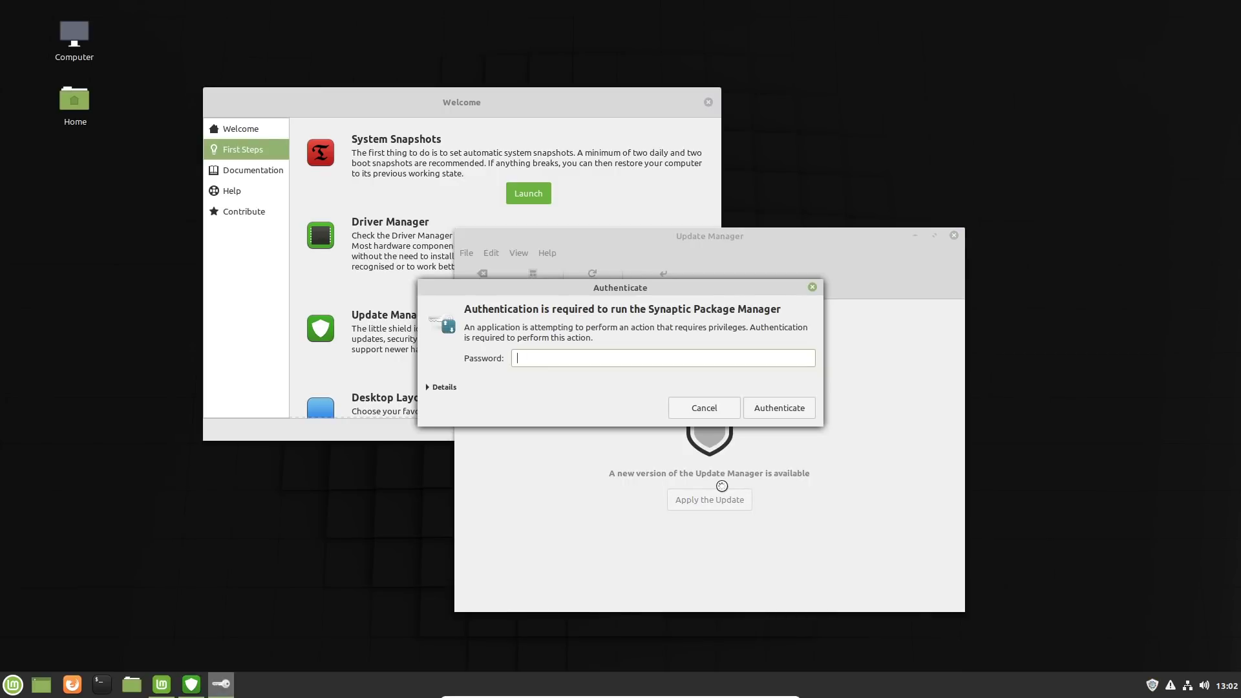
type("•••••••")
key("Return")
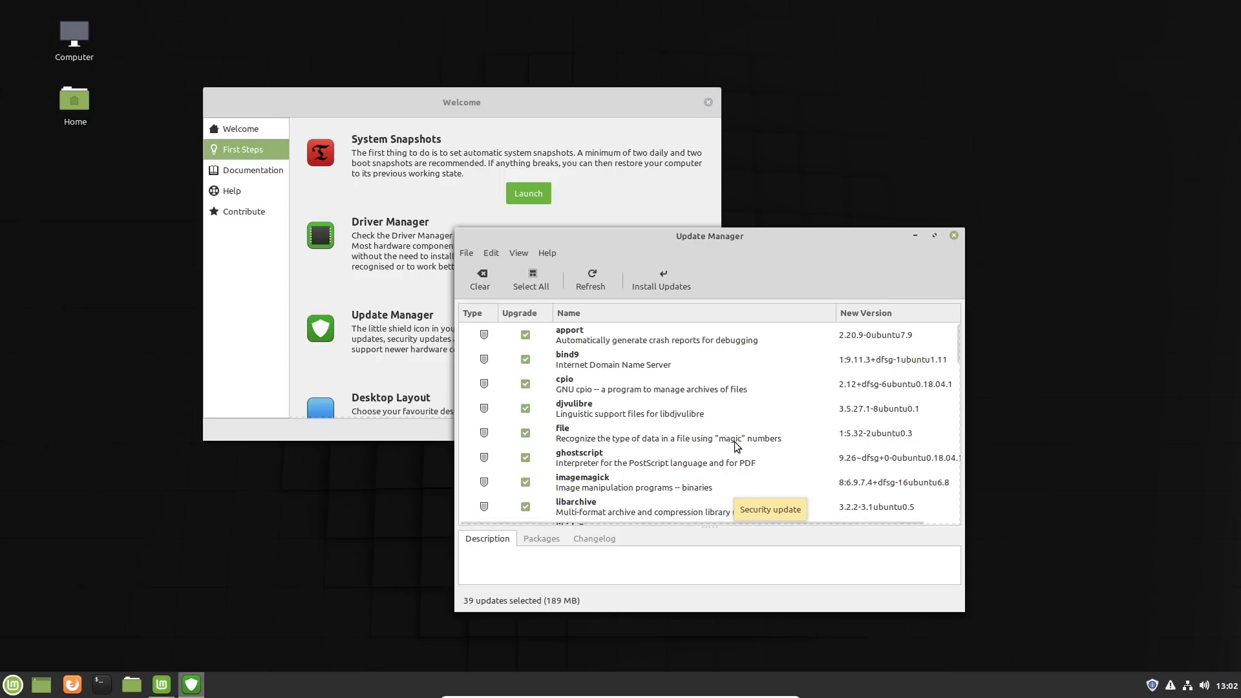
Step: Review the list of available updates in Update Manager and close it without installing them
scroll(675, 419, "down", 2)
scroll(673, 421, "down", 4)
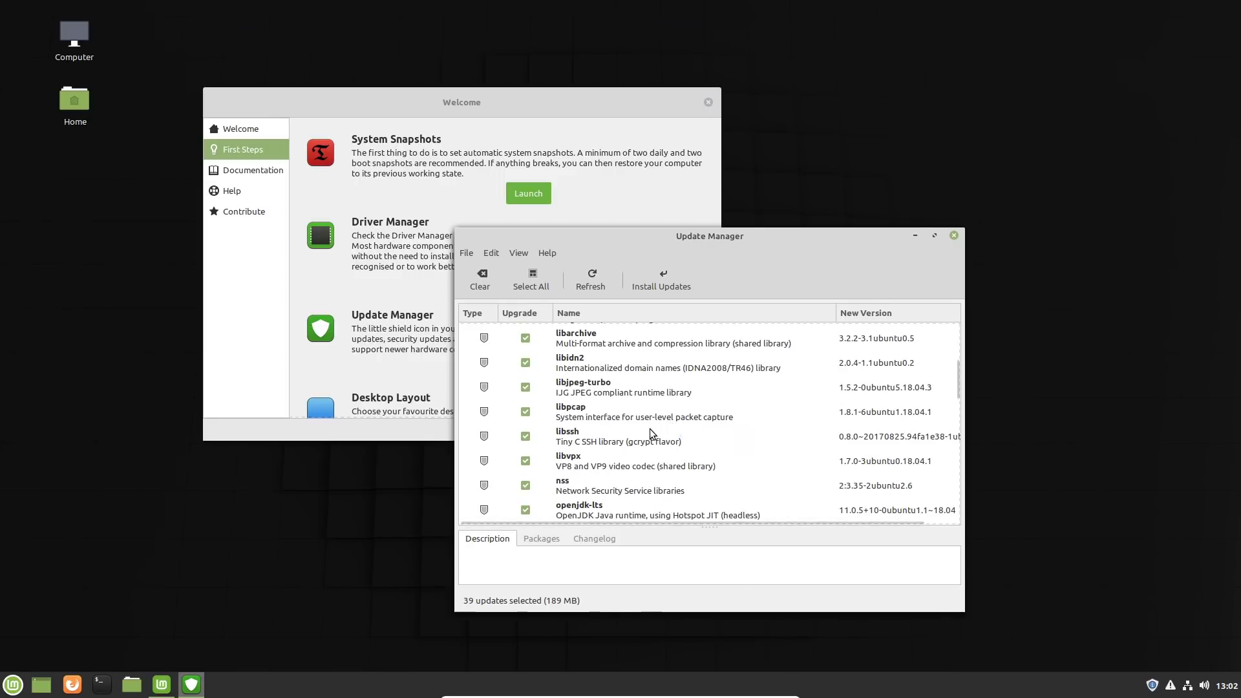
scroll(651, 433, "down", 5)
scroll(650, 448, "down", 5)
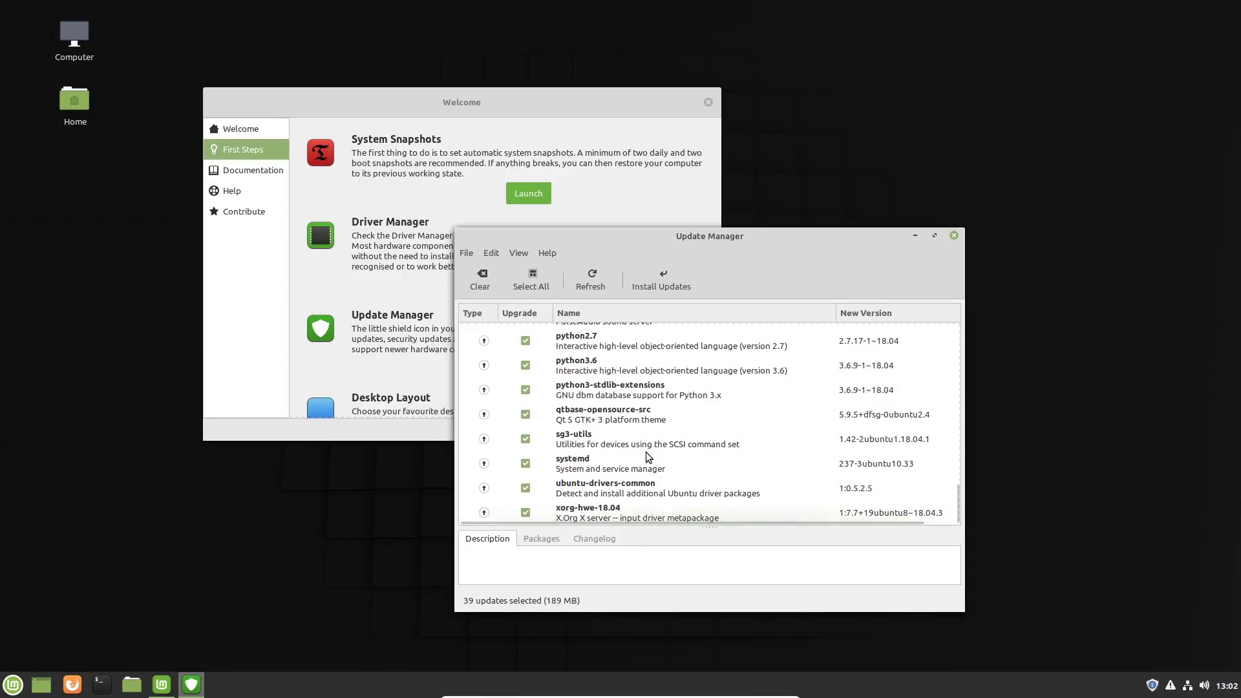
left_click(954, 236)
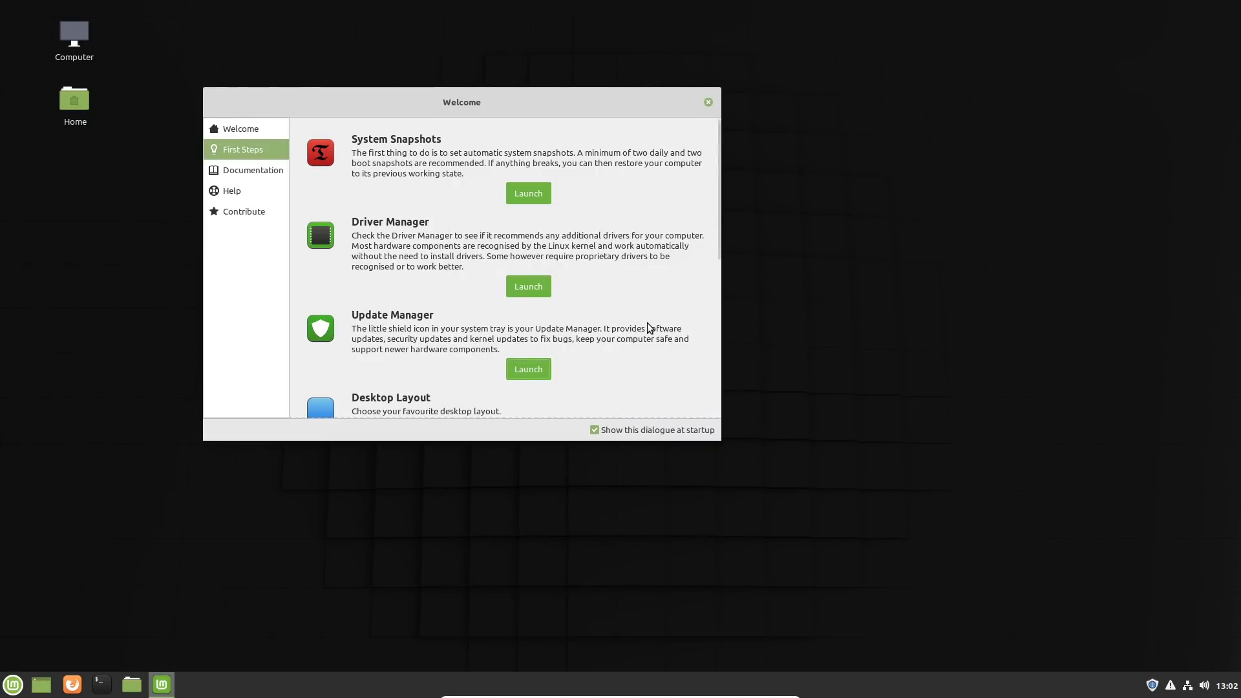
Step: Try the Traditional desktop layout, check its Mint menu, and switch back to the Modern layout
left_click_drag(719, 240, 711, 326)
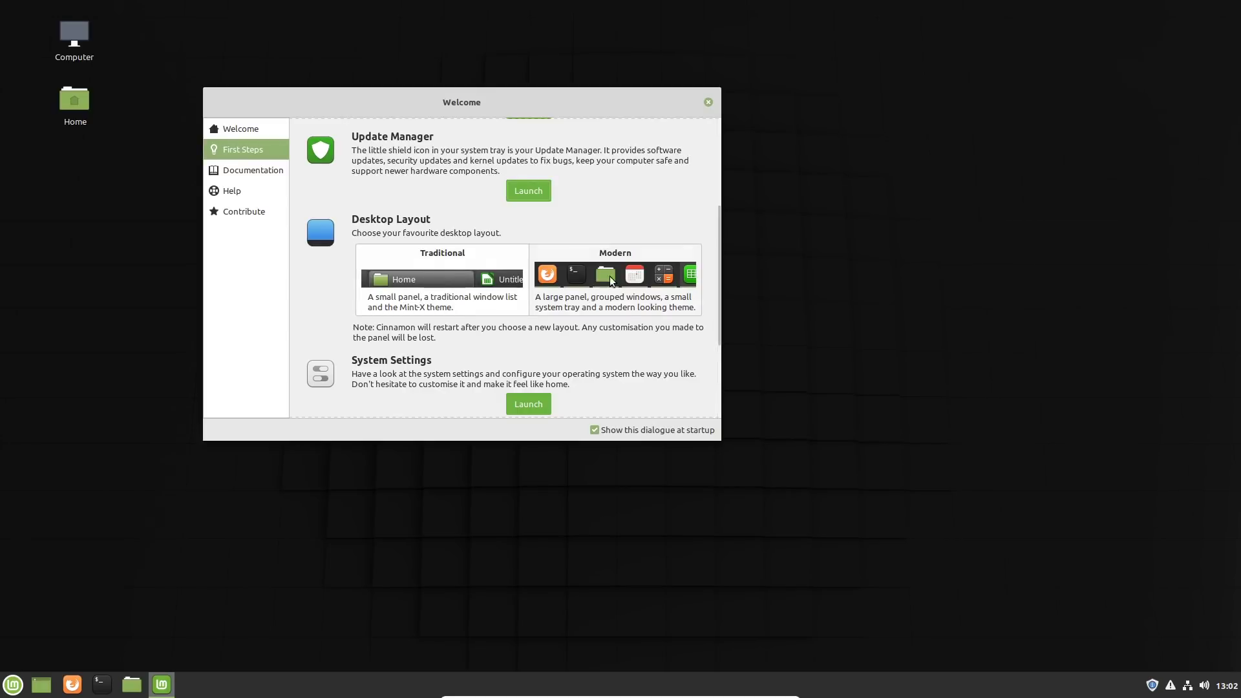
left_click(448, 277)
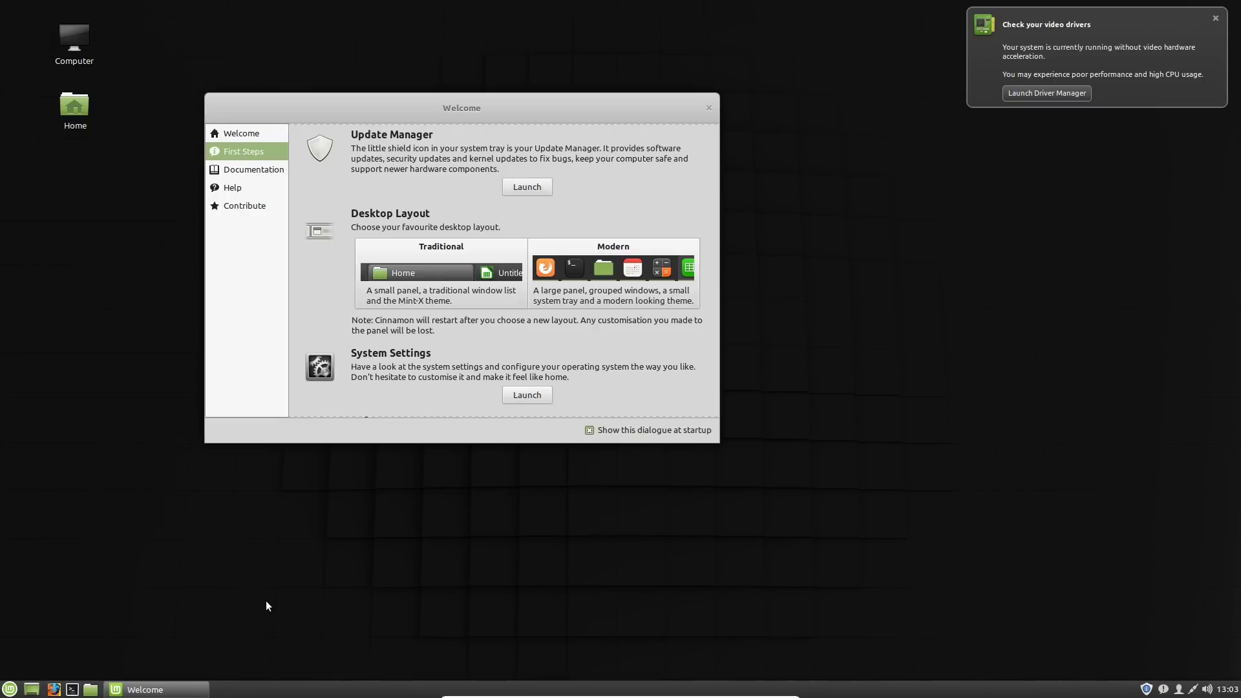
left_click(9, 689)
left_click(9, 689)
left_click(602, 274)
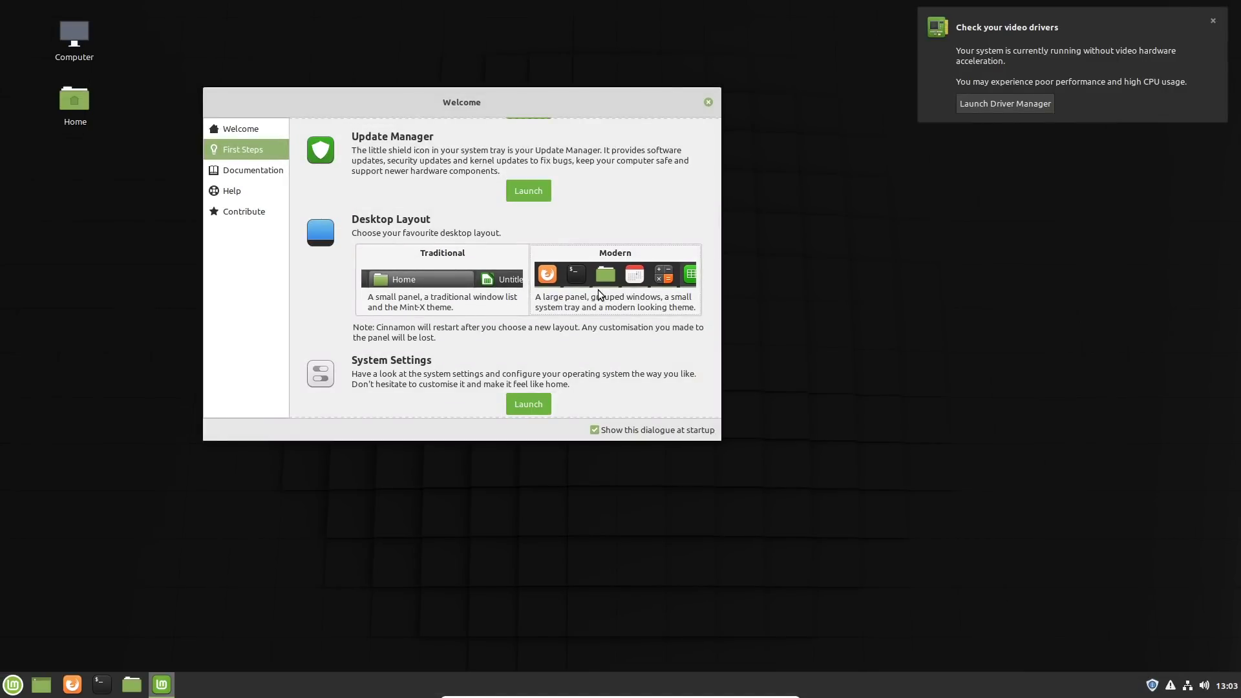
Step: Launch System Settings from First Steps, dismiss the video driver notification and set the green 1920x1080 Linux Mint image as the desktop background
scroll(615, 347, "down", 5)
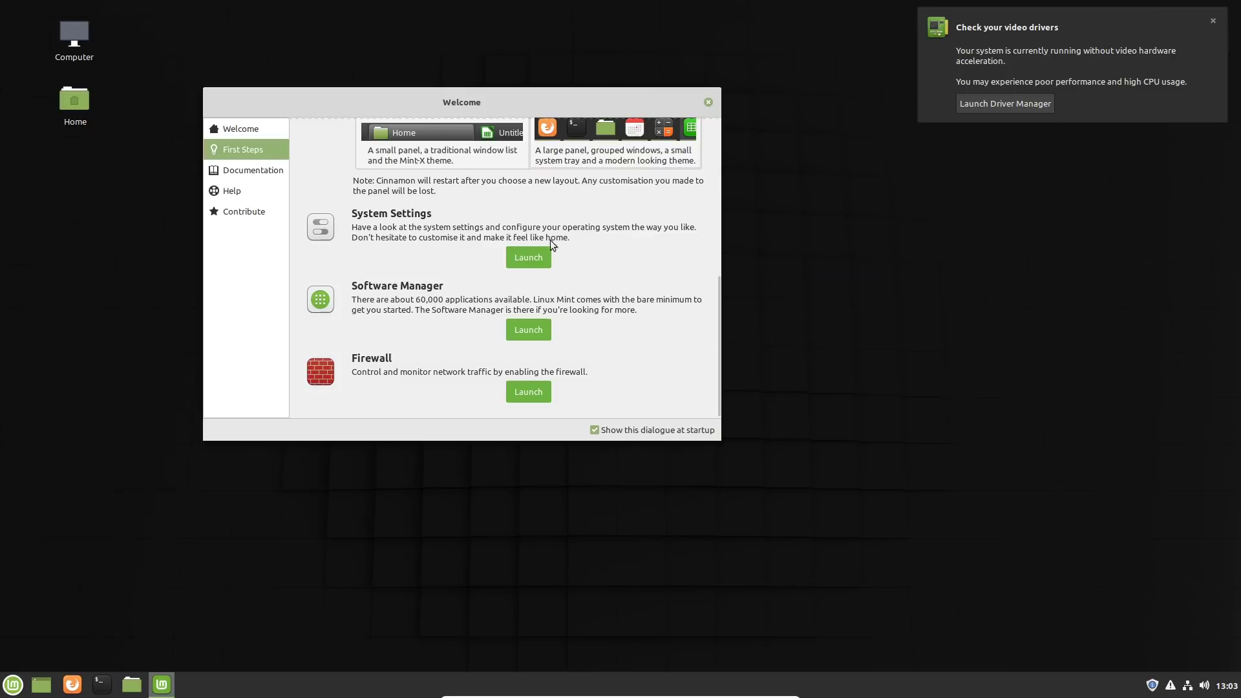
left_click(533, 258)
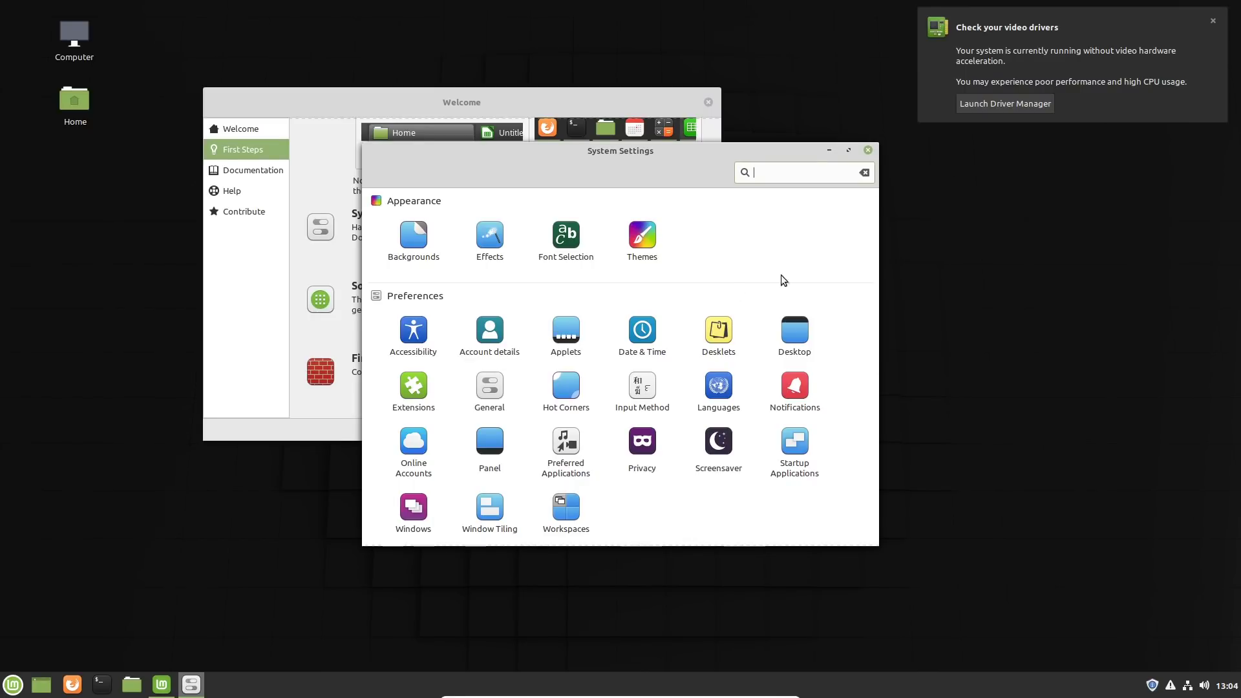
left_click(1214, 22)
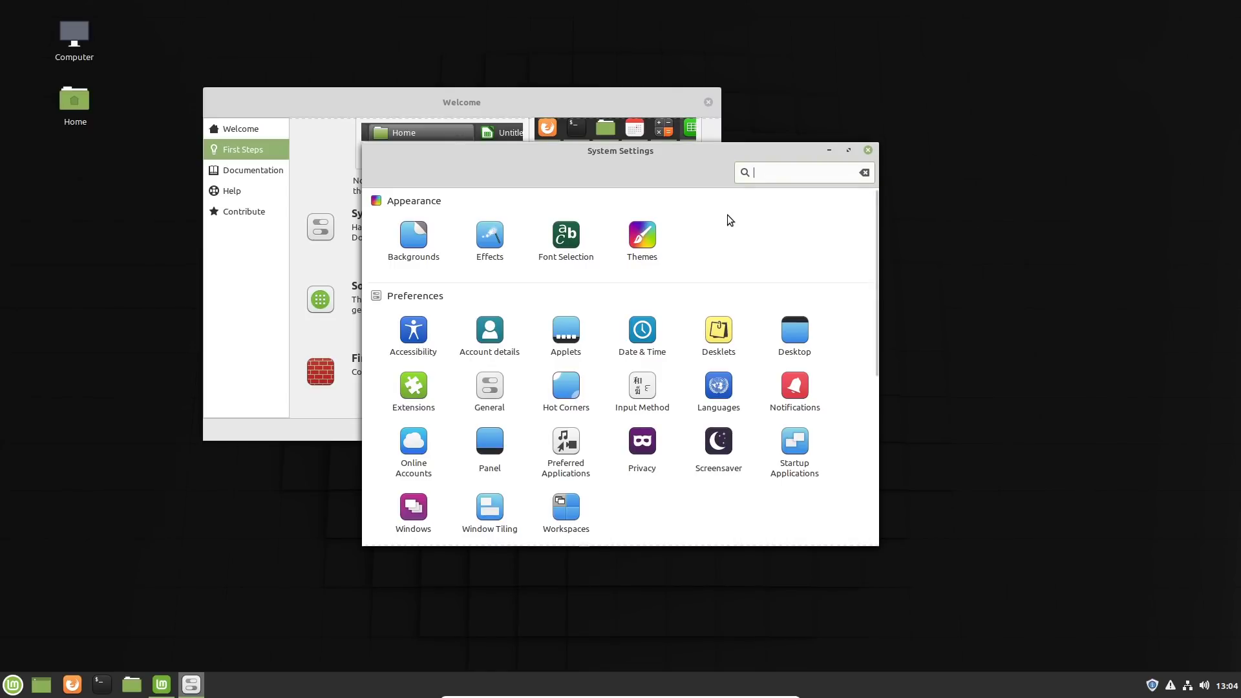
left_click(414, 236)
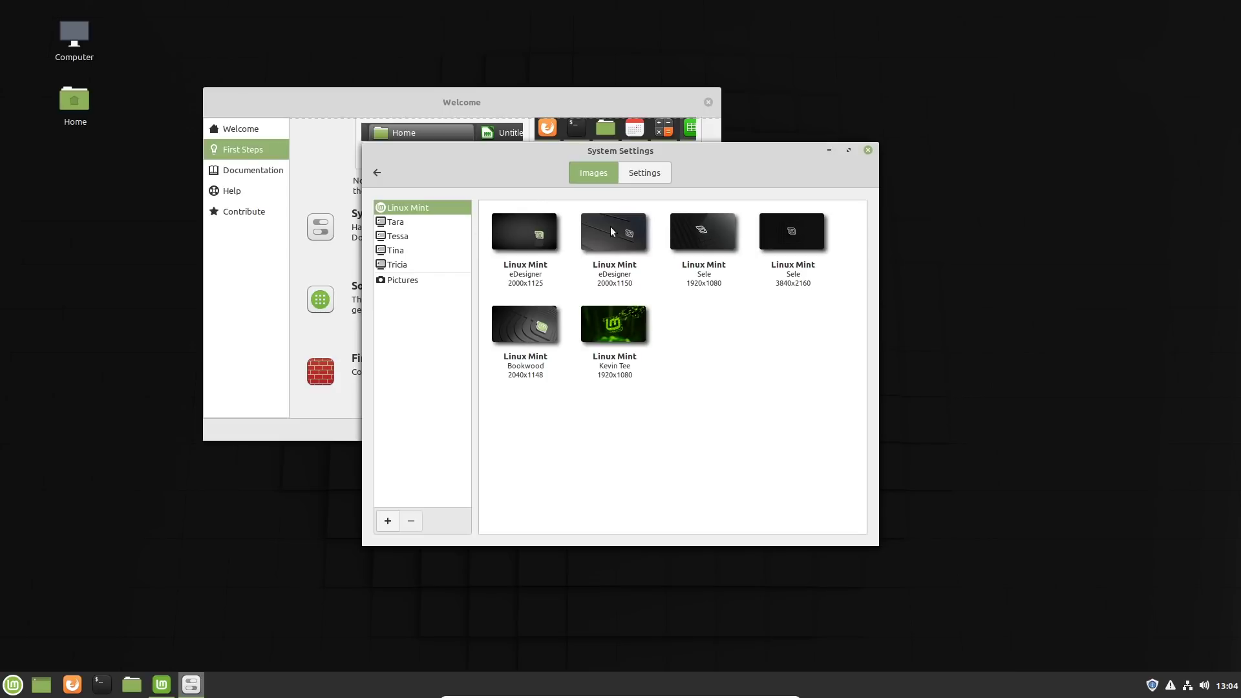
left_click(615, 322)
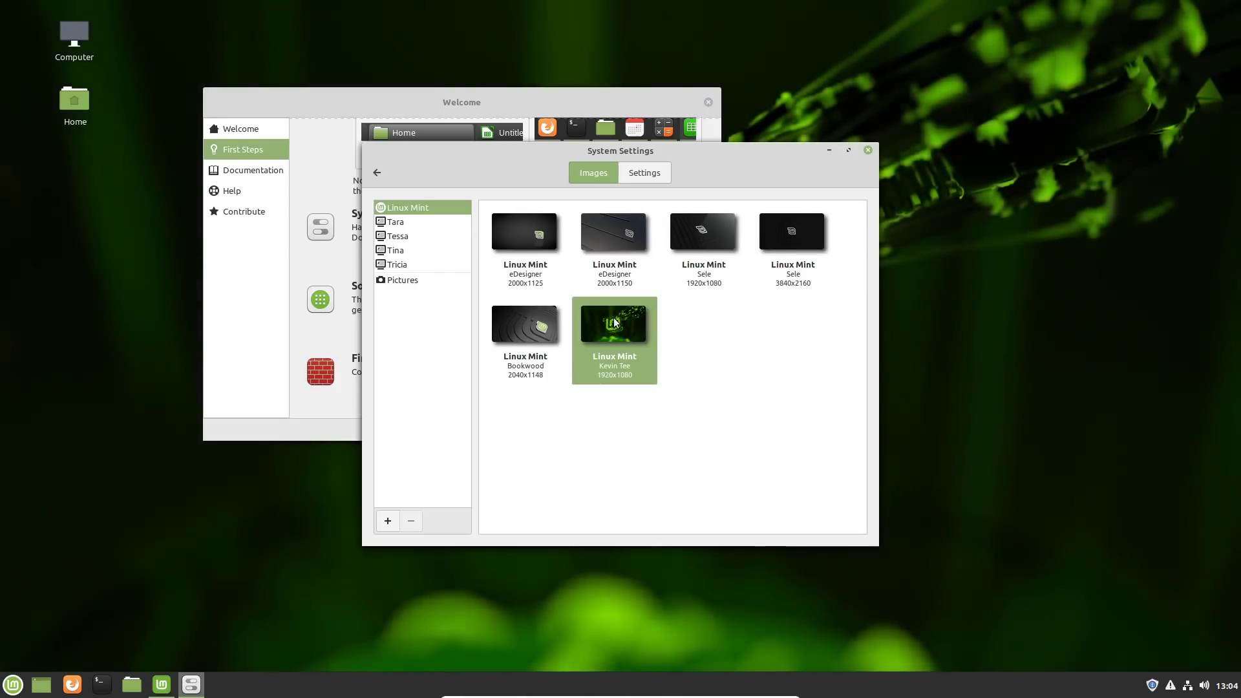
Step: Move the System Settings and Welcome windows apart to uncover more of the desktop background
left_click_drag(719, 153, 448, 181)
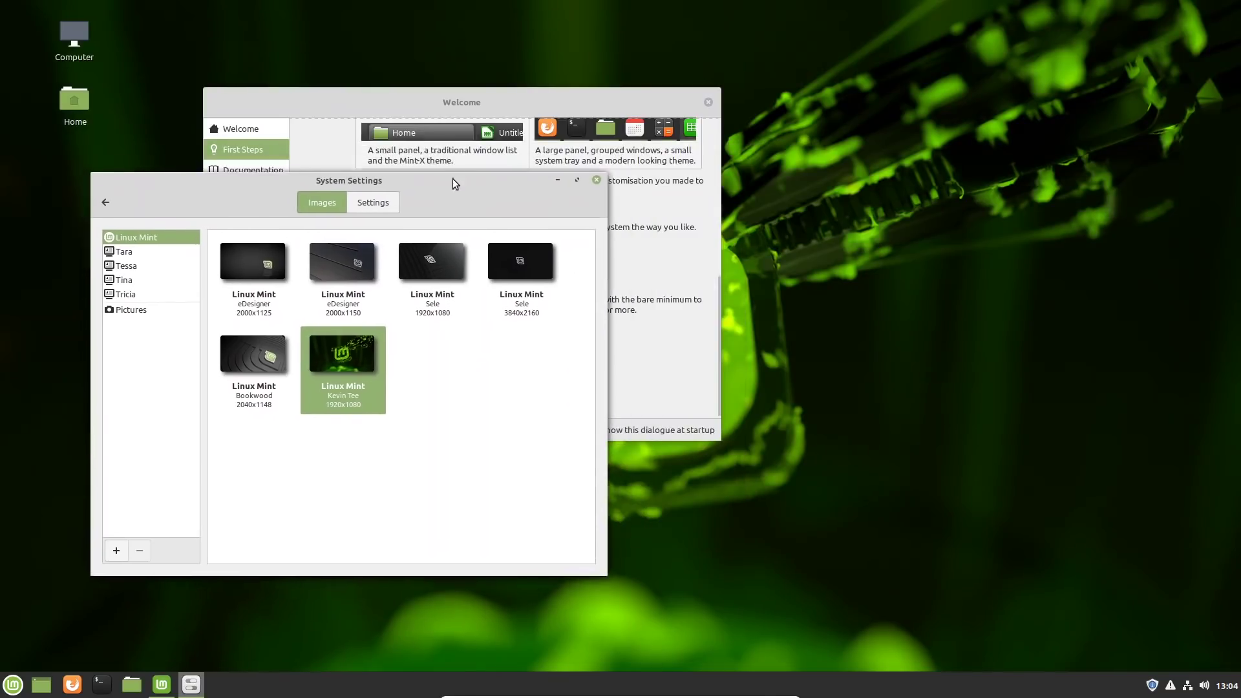
left_click_drag(614, 102, 1120, 360)
left_click_drag(451, 182, 556, 159)
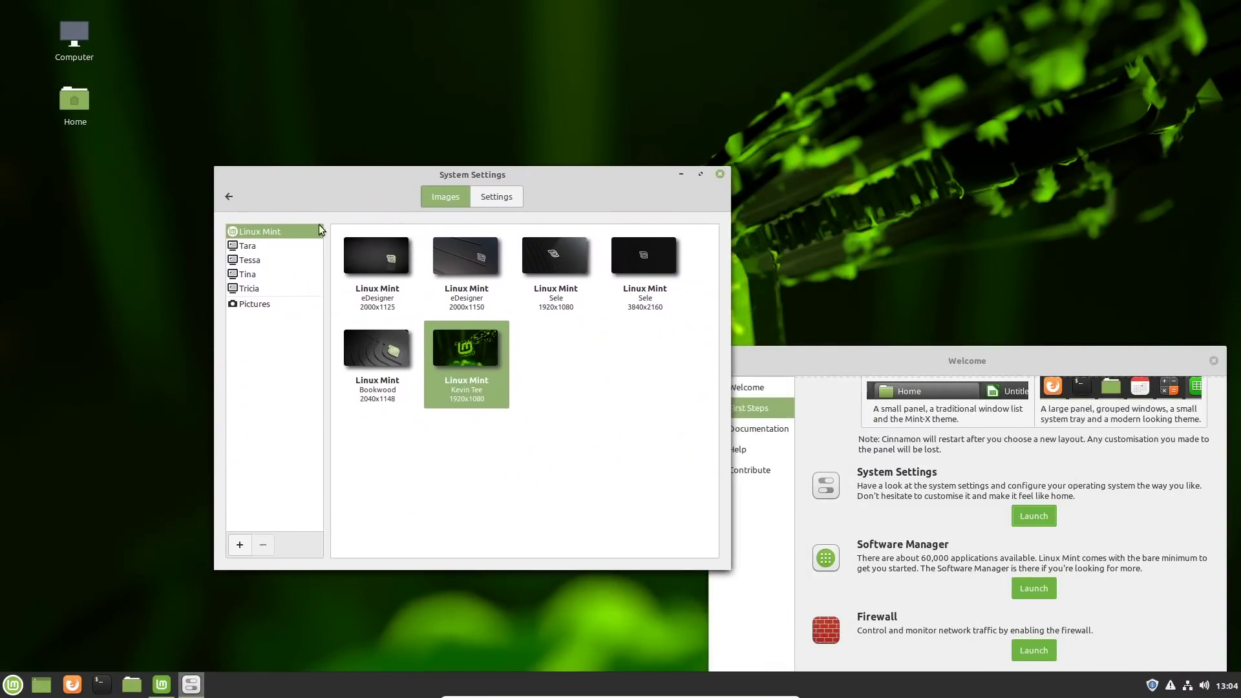
Step: Browse the Tara, Tessa, Tina and Tricia background collections
left_click(248, 247)
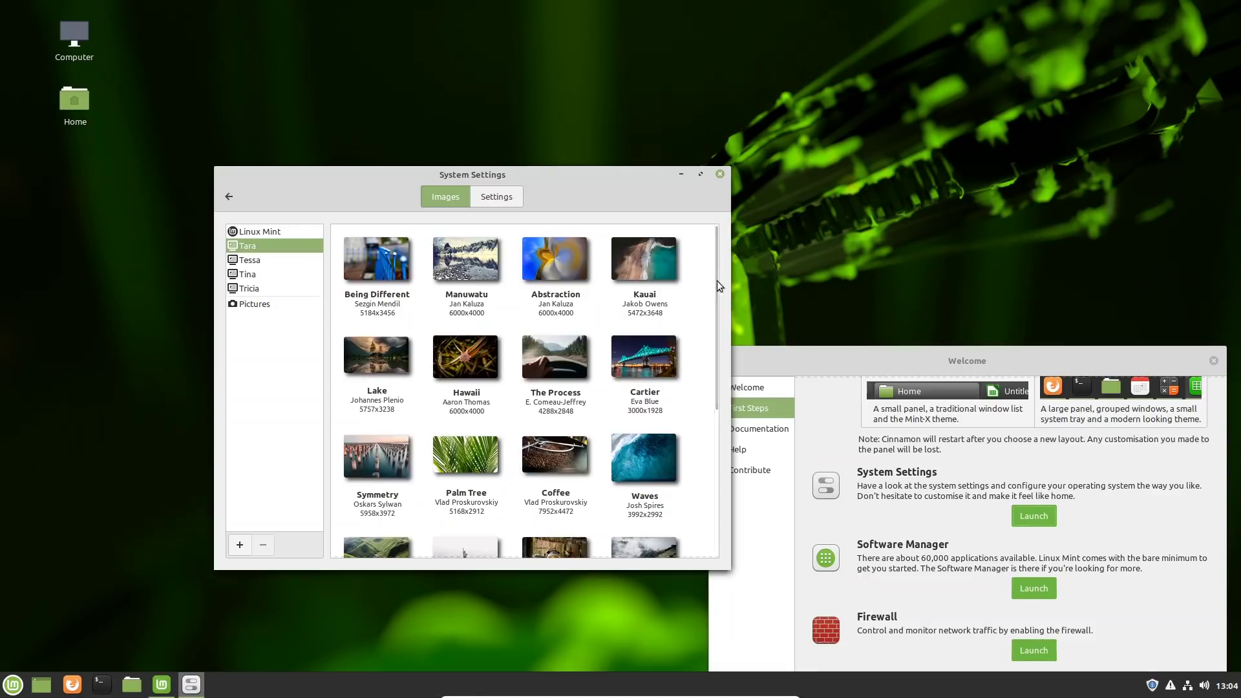
left_click_drag(715, 285, 270, 288)
left_click(248, 259)
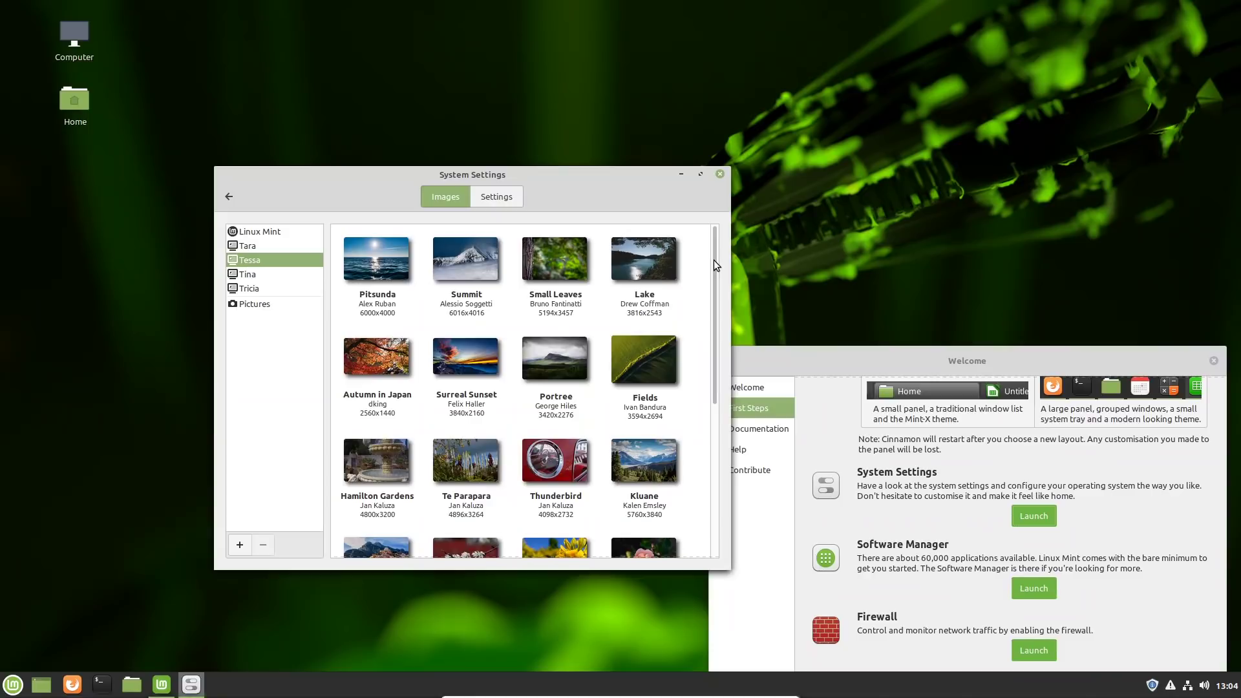
left_click_drag(715, 262, 657, 420)
key("Down")
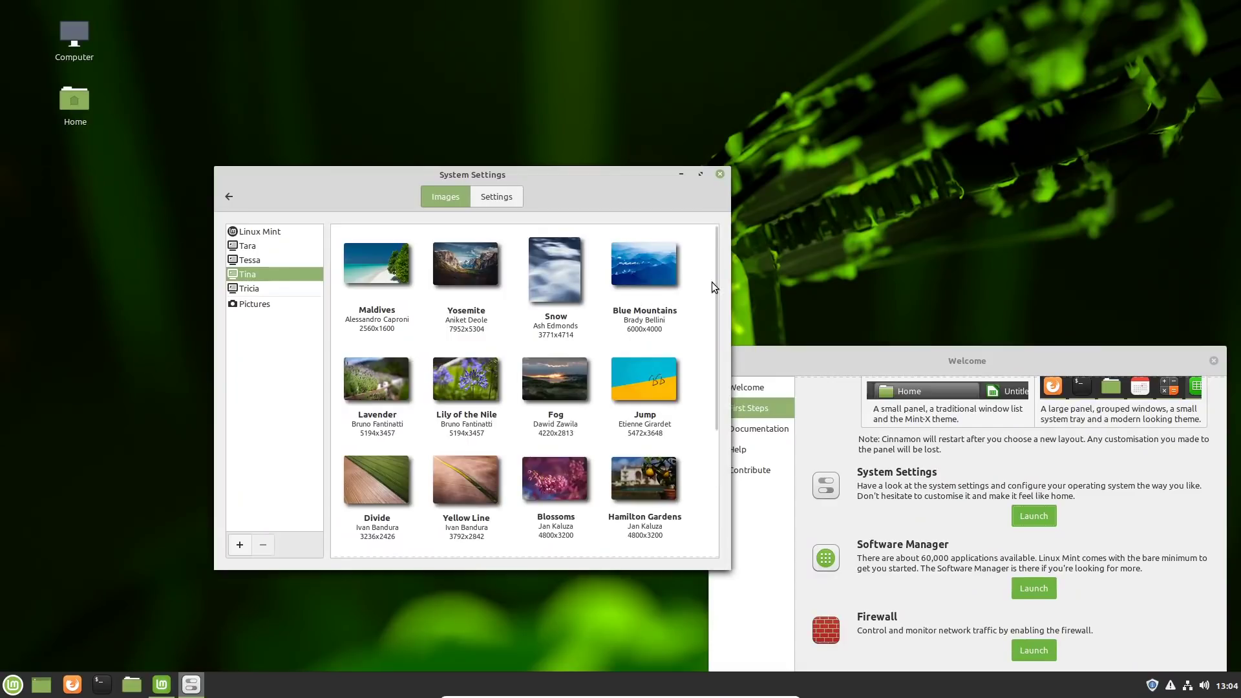
left_click_drag(716, 270, 693, 247)
left_click(256, 288)
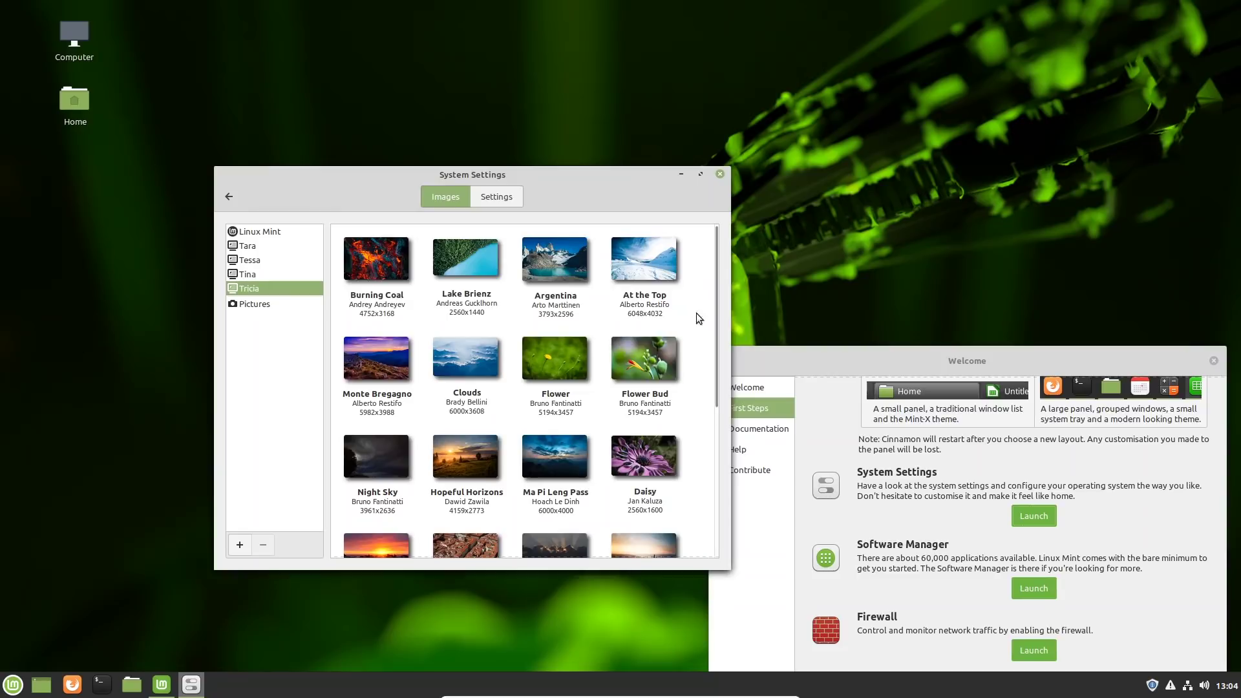
Step: Set Burning Coal as the desktop background and look through the rest of the Tricia collection
left_click(365, 265)
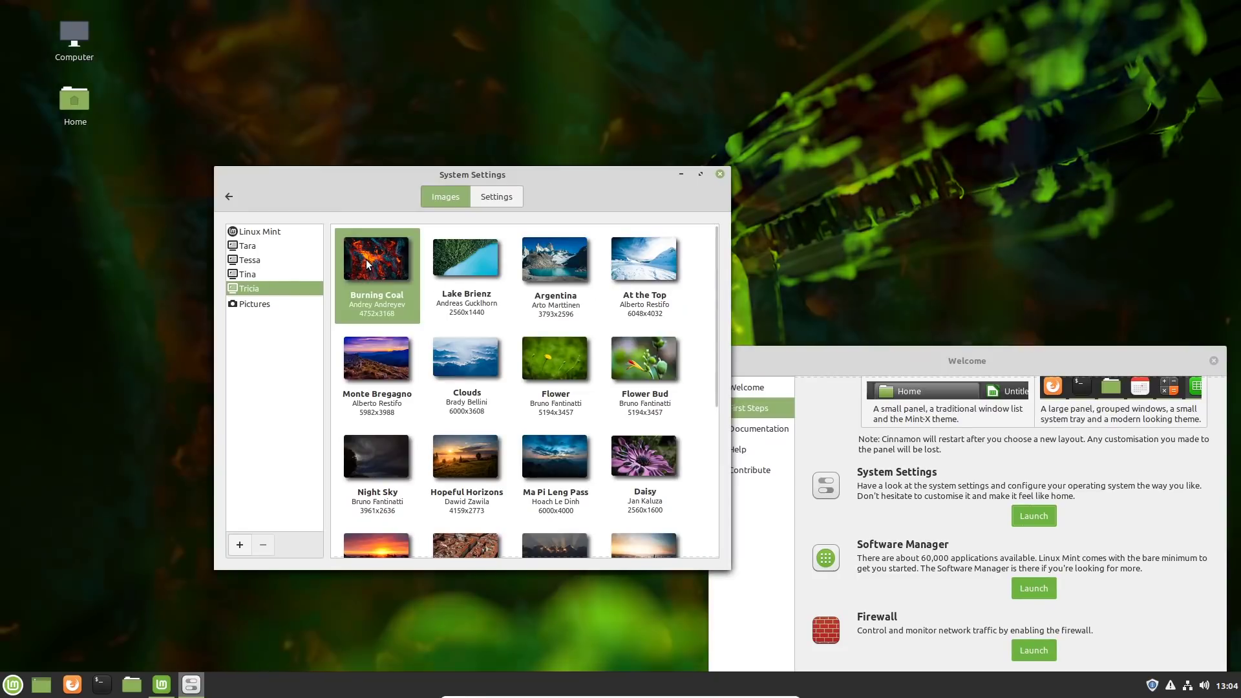
mouse_move(556, 178)
left_mouse_down()
mouse_move(947, 223)
mouse_move(561, 187)
left_mouse_up()
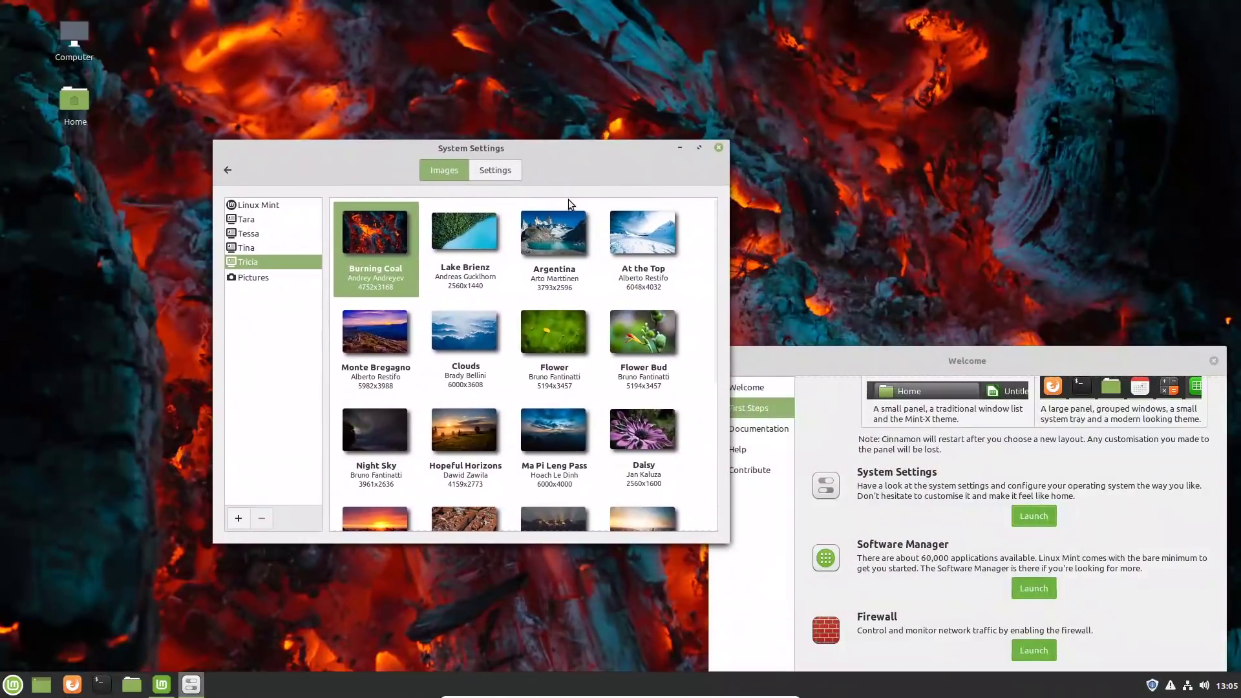
scroll(513, 271, "down", 3)
scroll(520, 268, "down", 4)
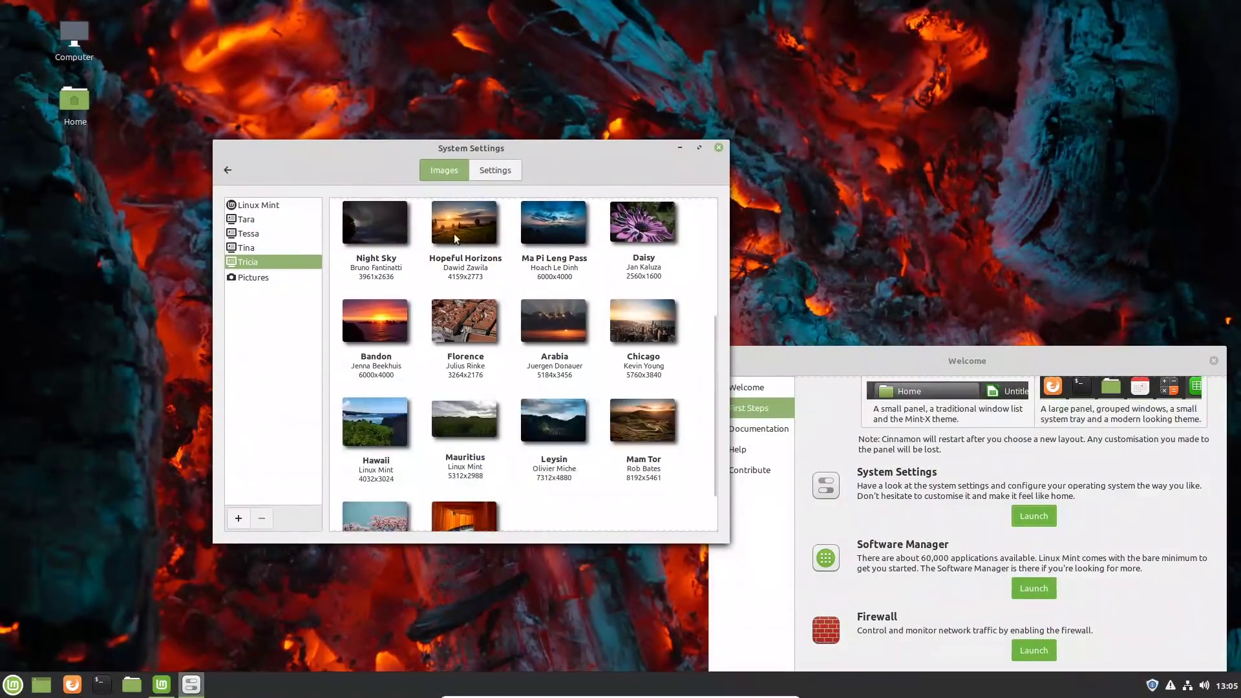
Step: Try the eDesigner 2000x1150 and 2000x1125 images from the Linux Mint collection as the desktop background
left_click(258, 206)
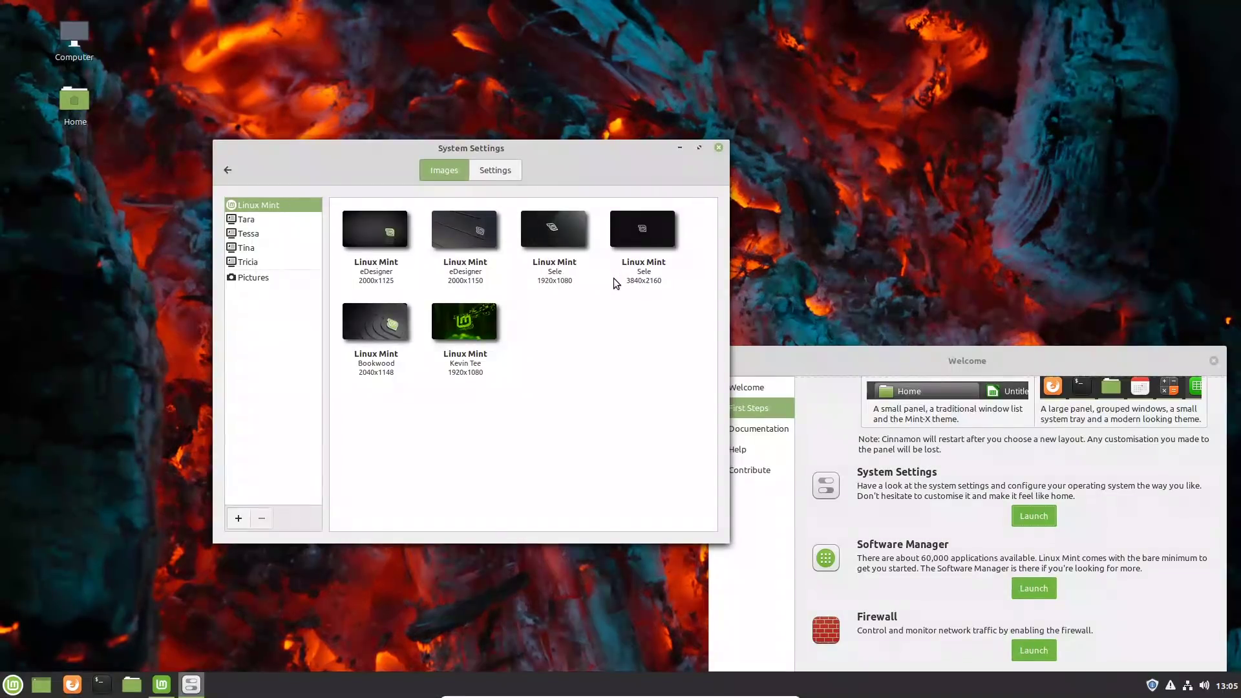
left_click(458, 233)
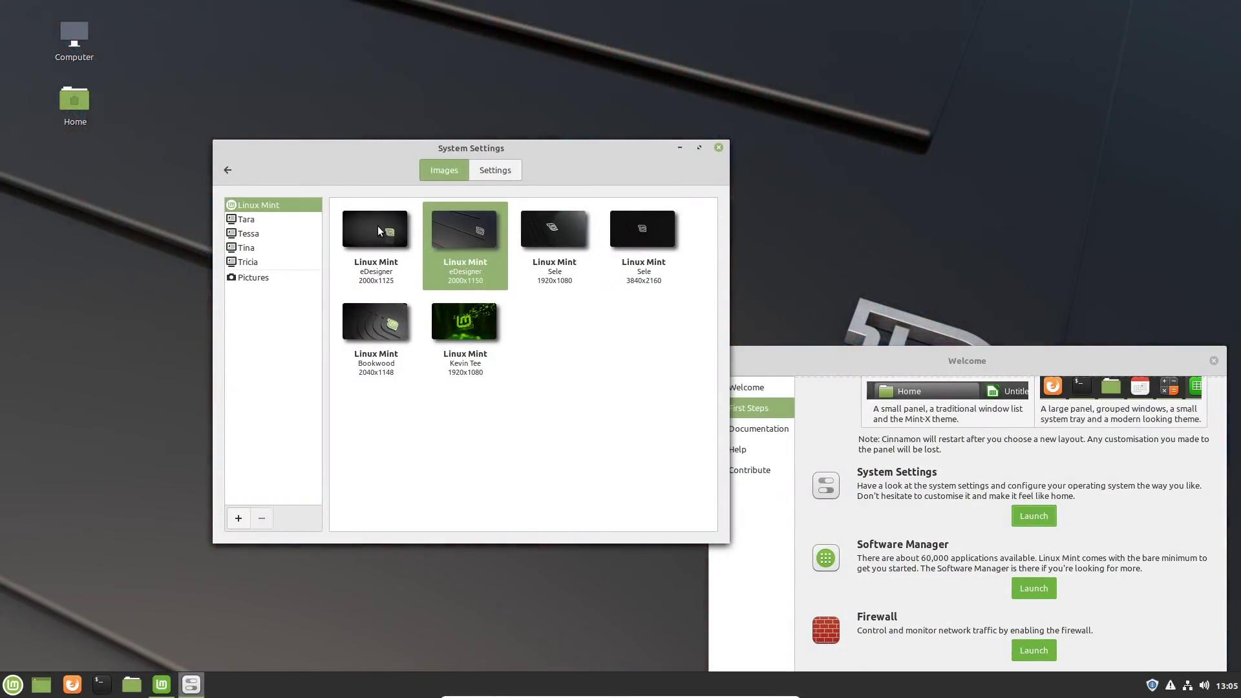
left_click(377, 226)
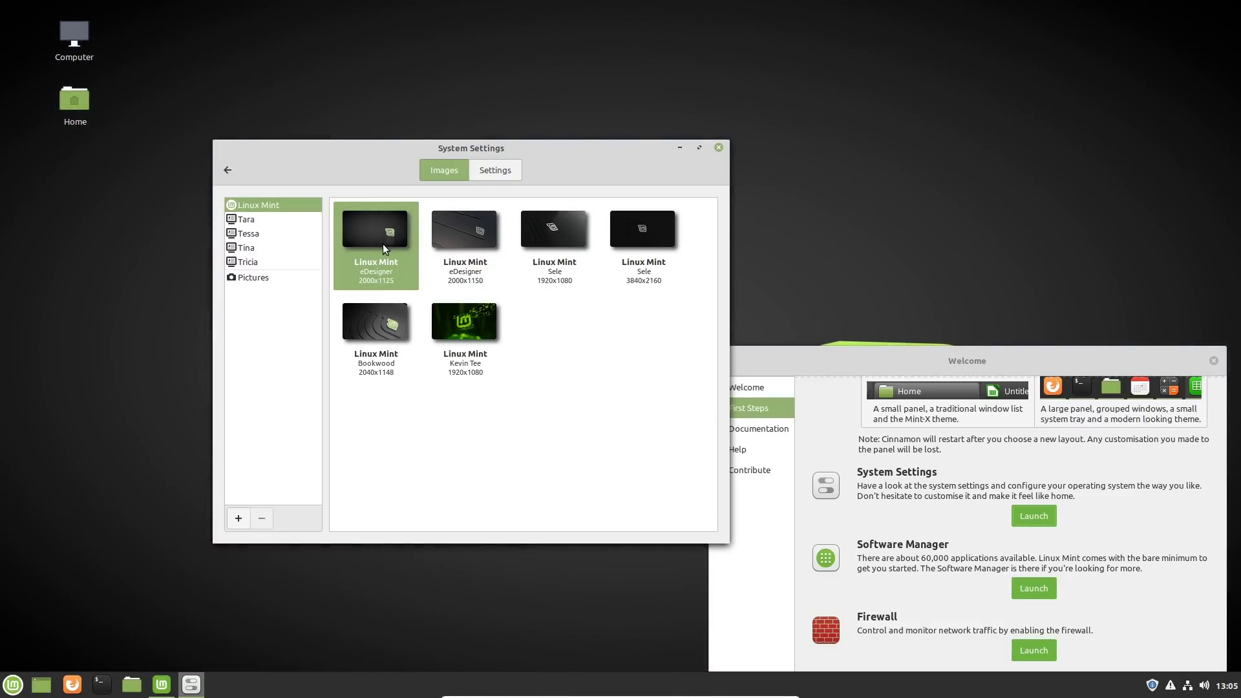
left_click_drag(520, 152, 538, 119)
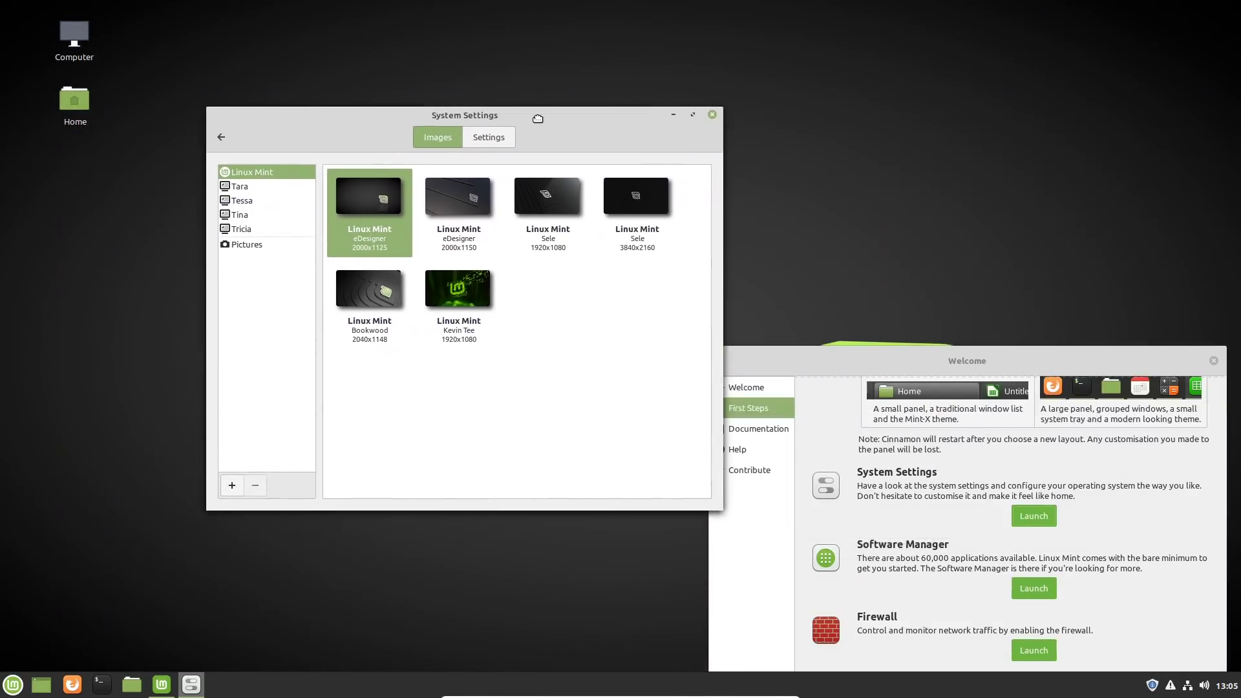
Step: Set the Sele 3840x2160 Linux Mint image as the desktop background and close System Settings
left_click(636, 201)
left_click_drag(570, 111, 541, 70)
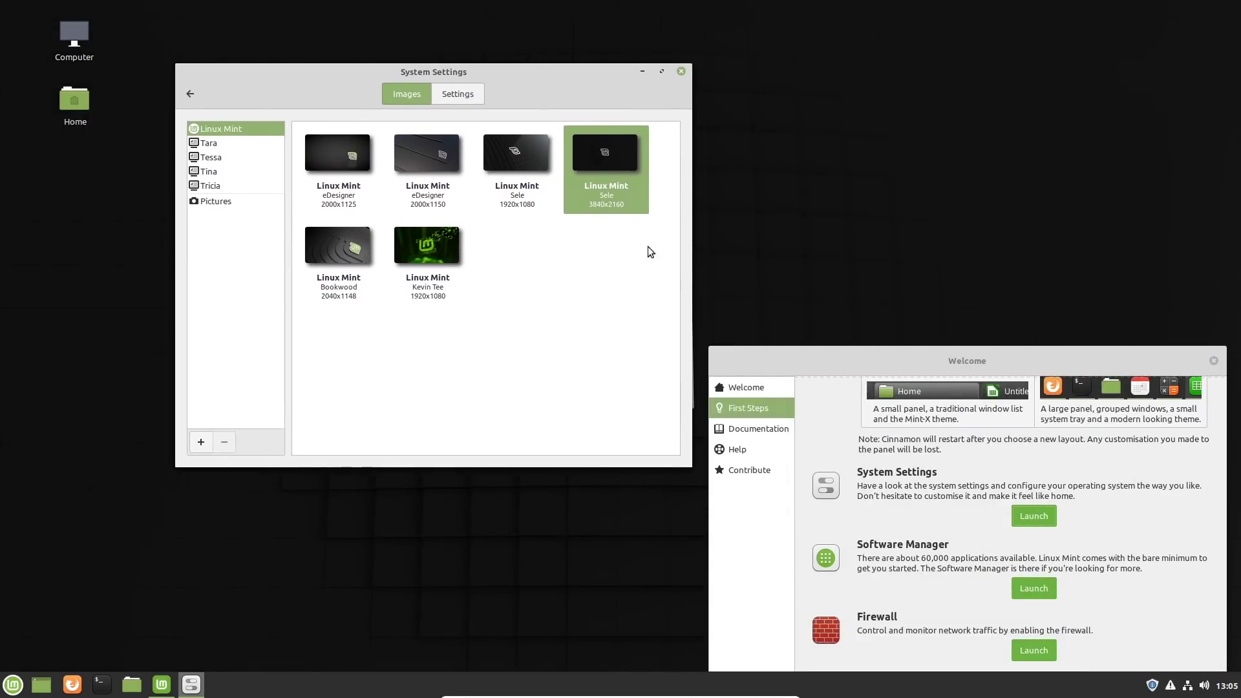
left_click(681, 71)
Step: Move the Welcome window toward the middle of the desktop, then launch Software Manager and maximize it
left_click_drag(843, 355, 429, 121)
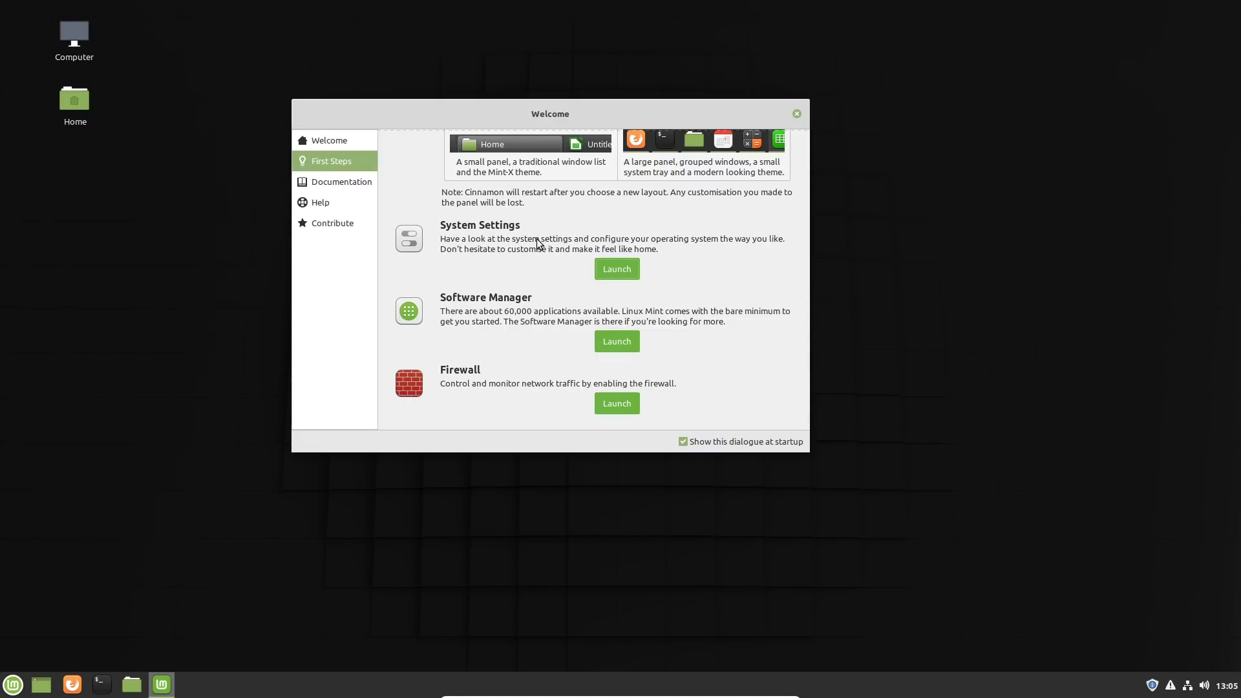
left_click(624, 338)
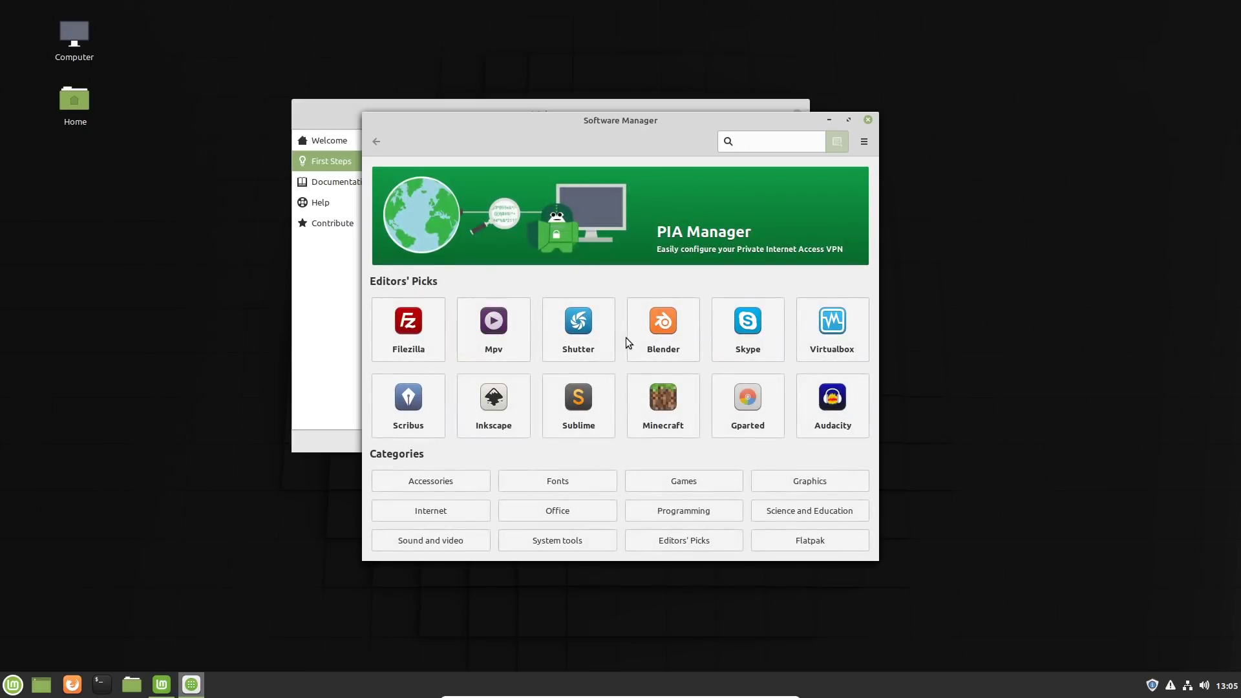
left_click(848, 120)
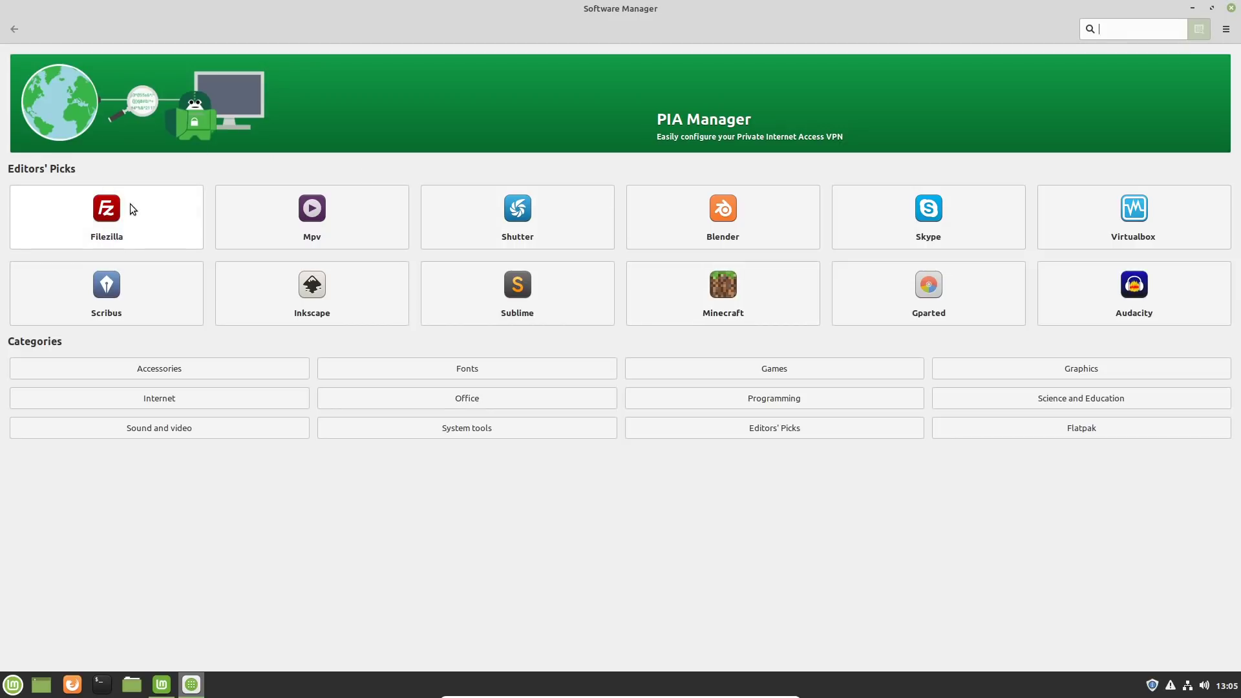
Step: Look through the Accessories category in Software Manager and return to the start page
left_click(198, 369)
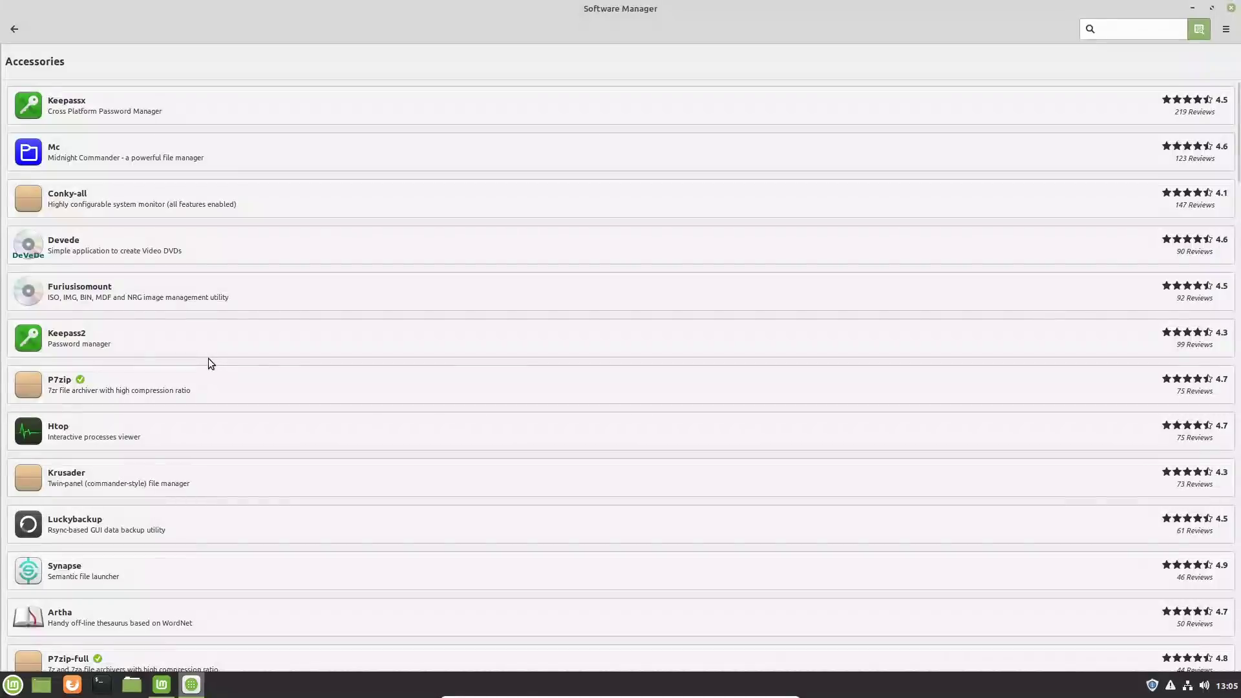
scroll(329, 232, "down", 3)
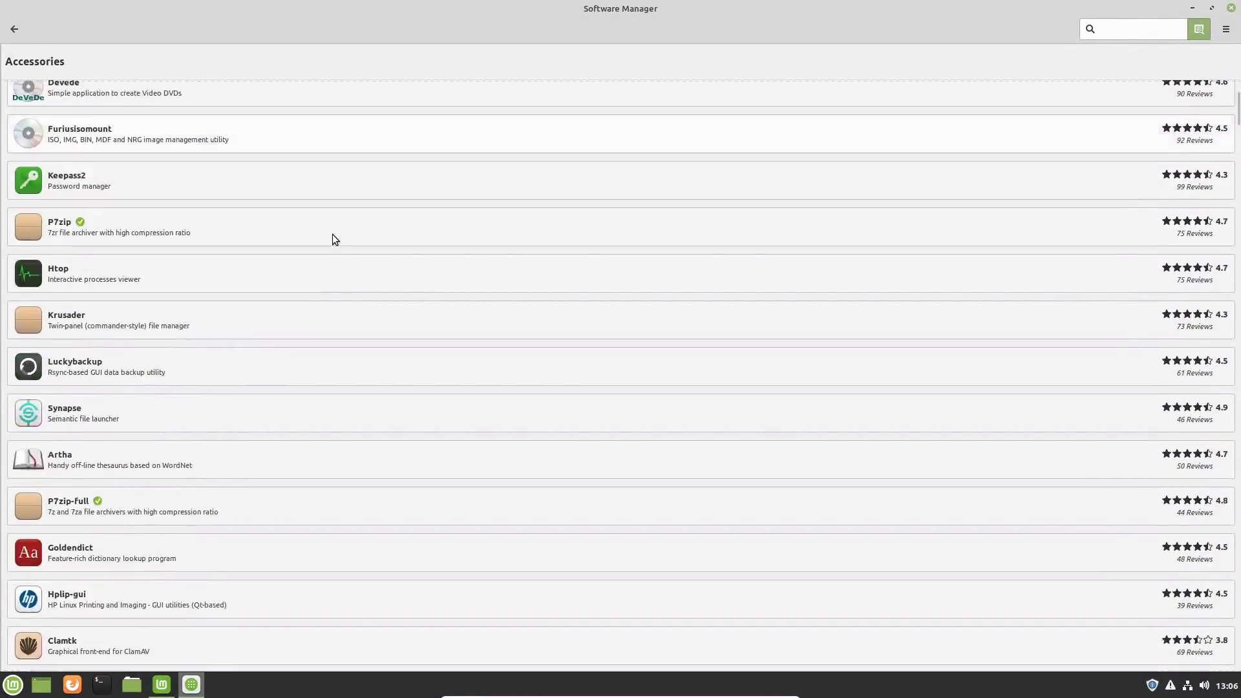
scroll(332, 241, "down", 6)
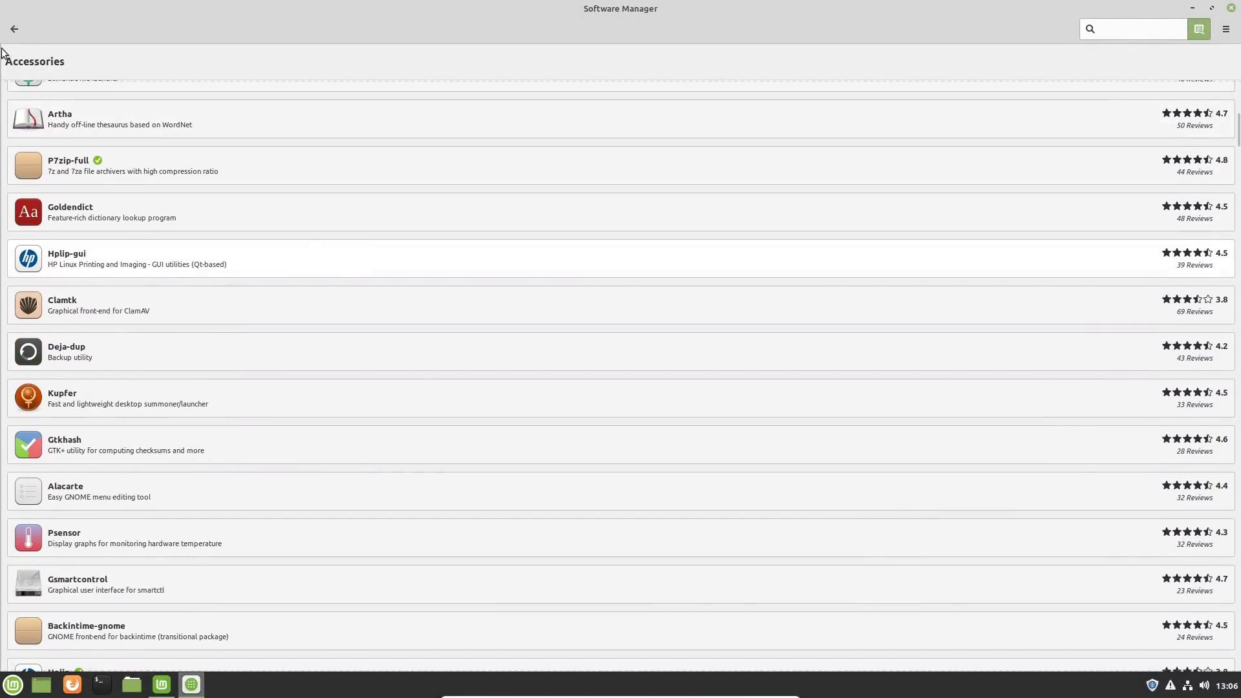
left_click(13, 28)
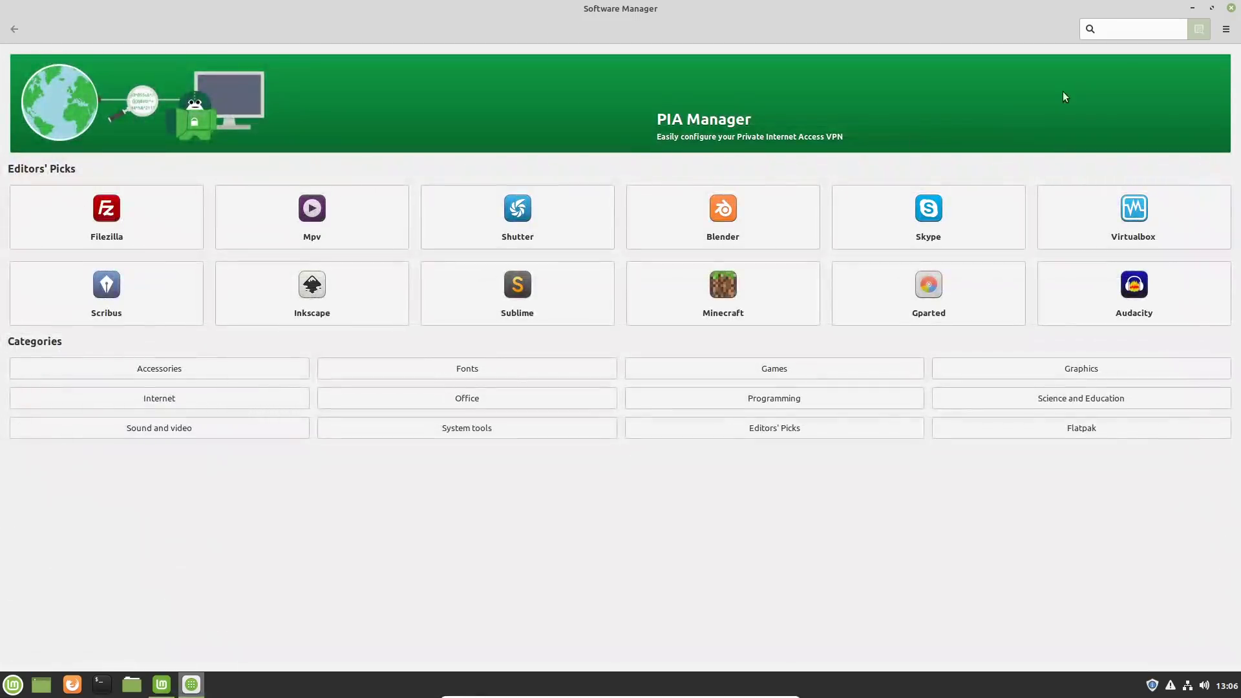
Step: Search Software Manager for obs-studio and open the details of the Obs-studio package
type("obs-")
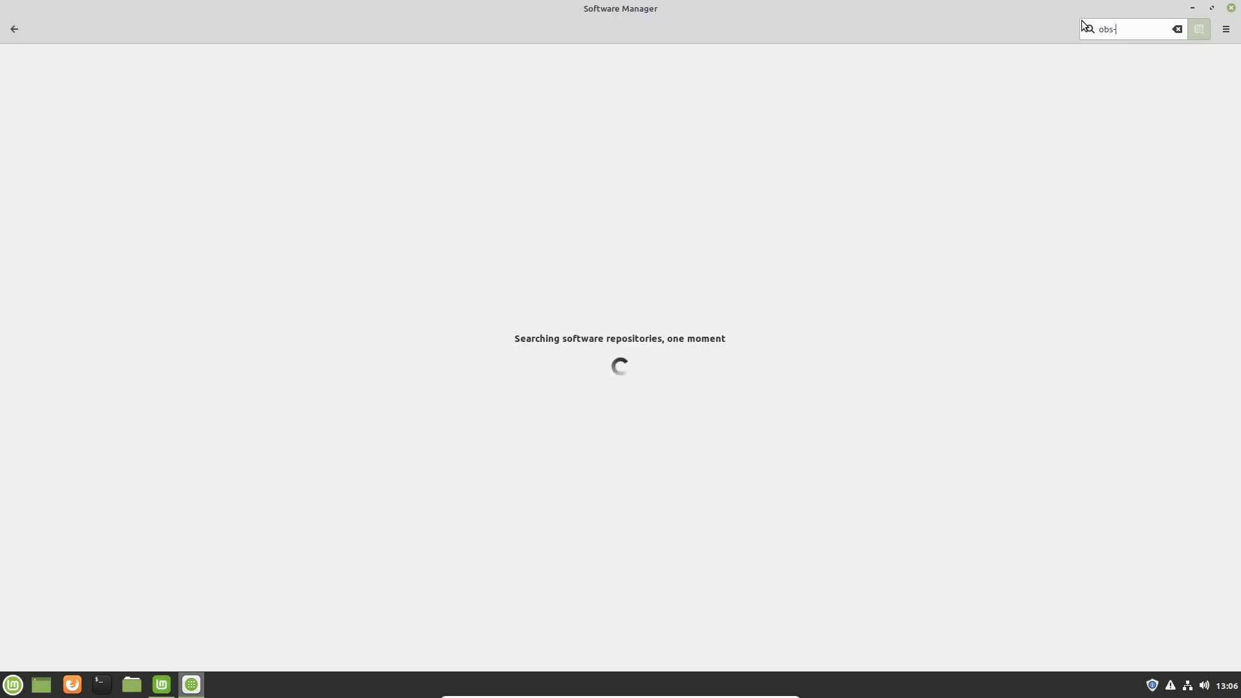
type("studio")
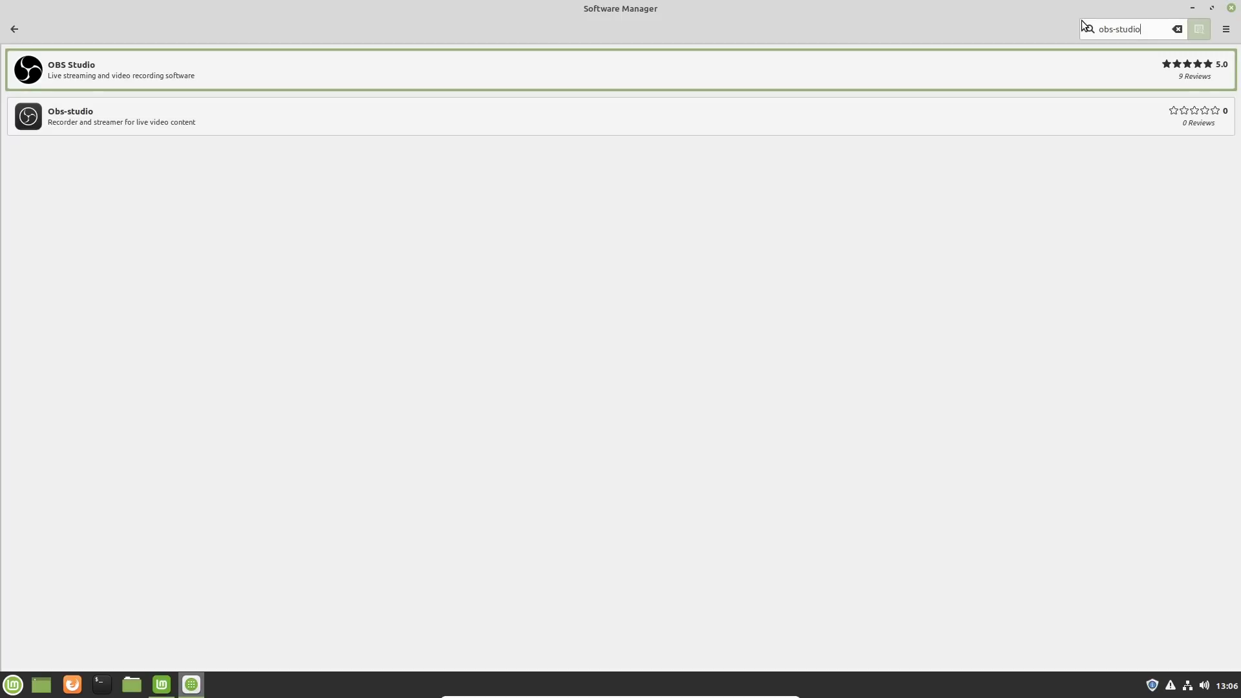
left_click(173, 122)
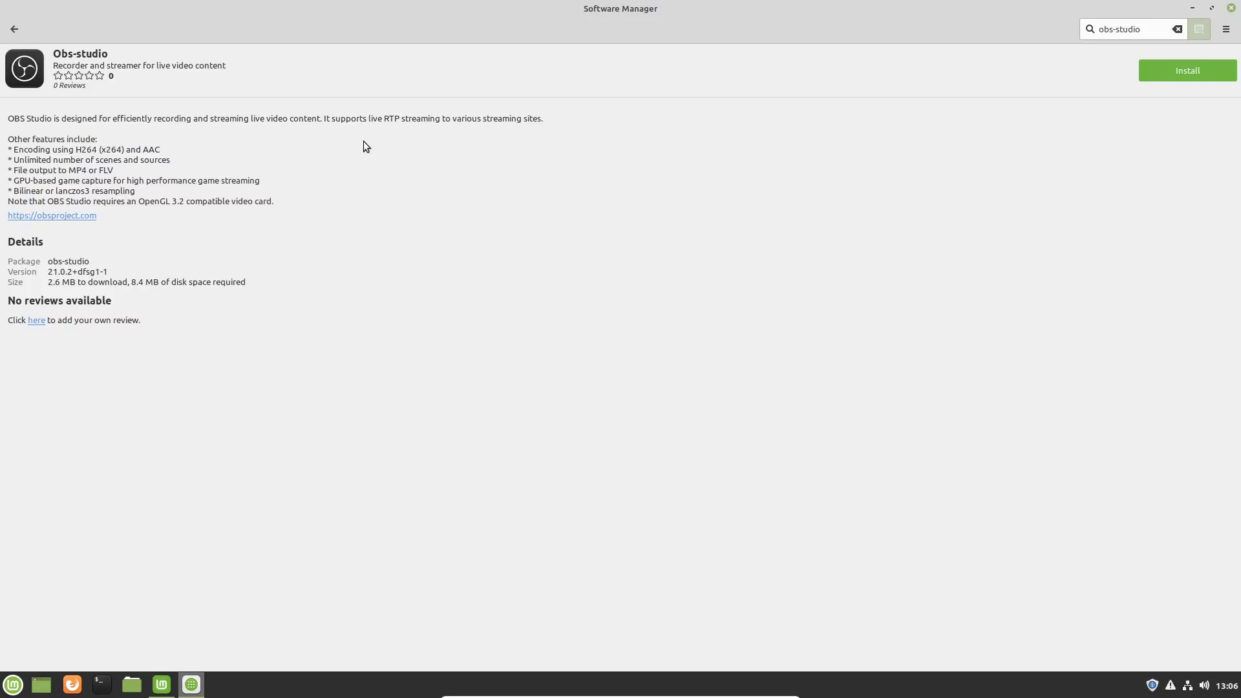
Step: Open the OBS Studio Flatpak entry from the search results and review its details and user reviews
left_click(14, 29)
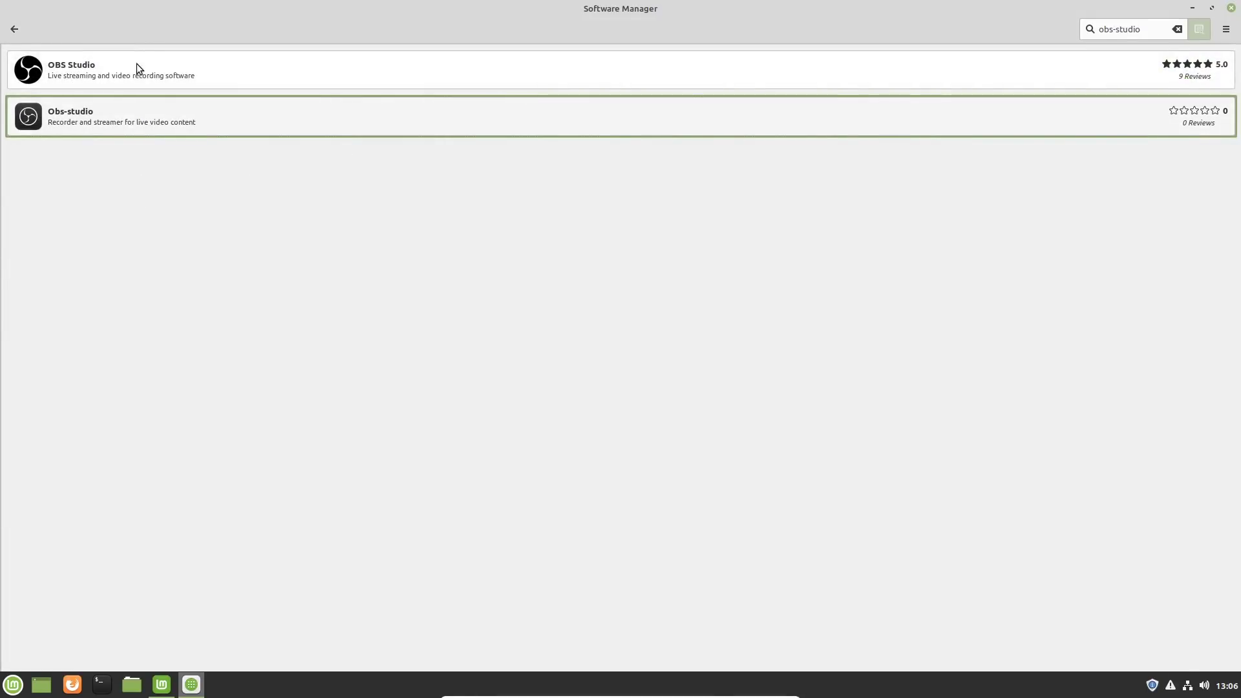
left_click(202, 75)
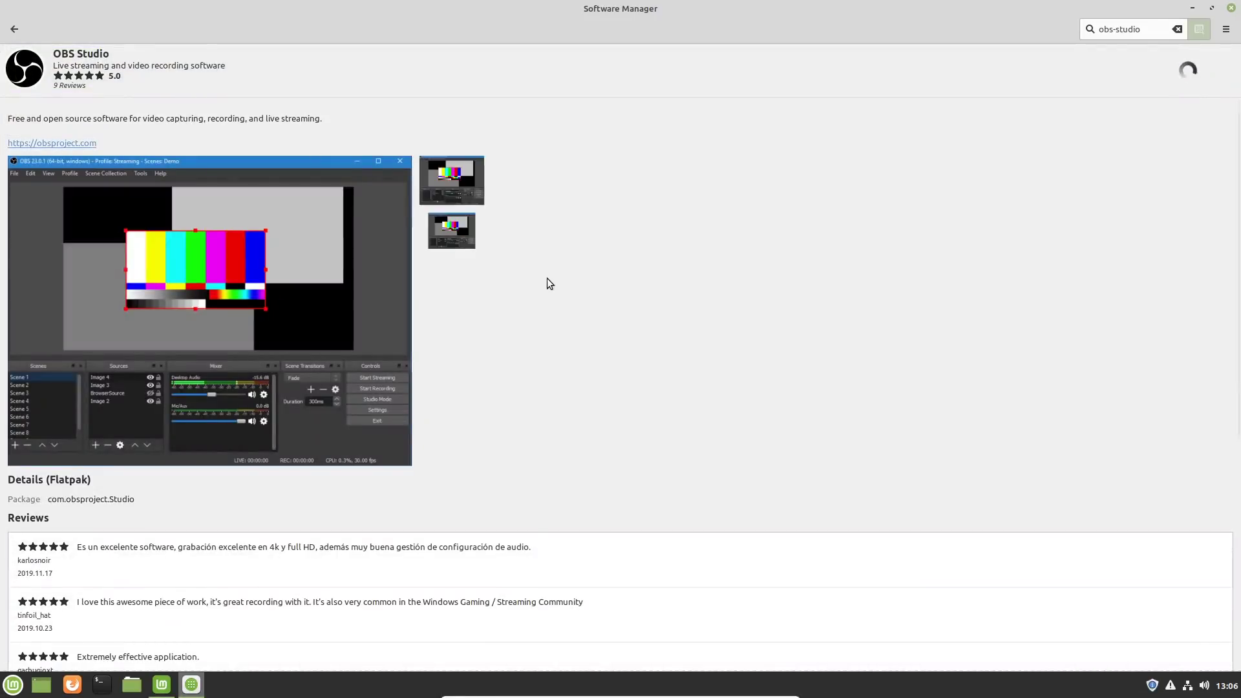
scroll(548, 284, "down", 5)
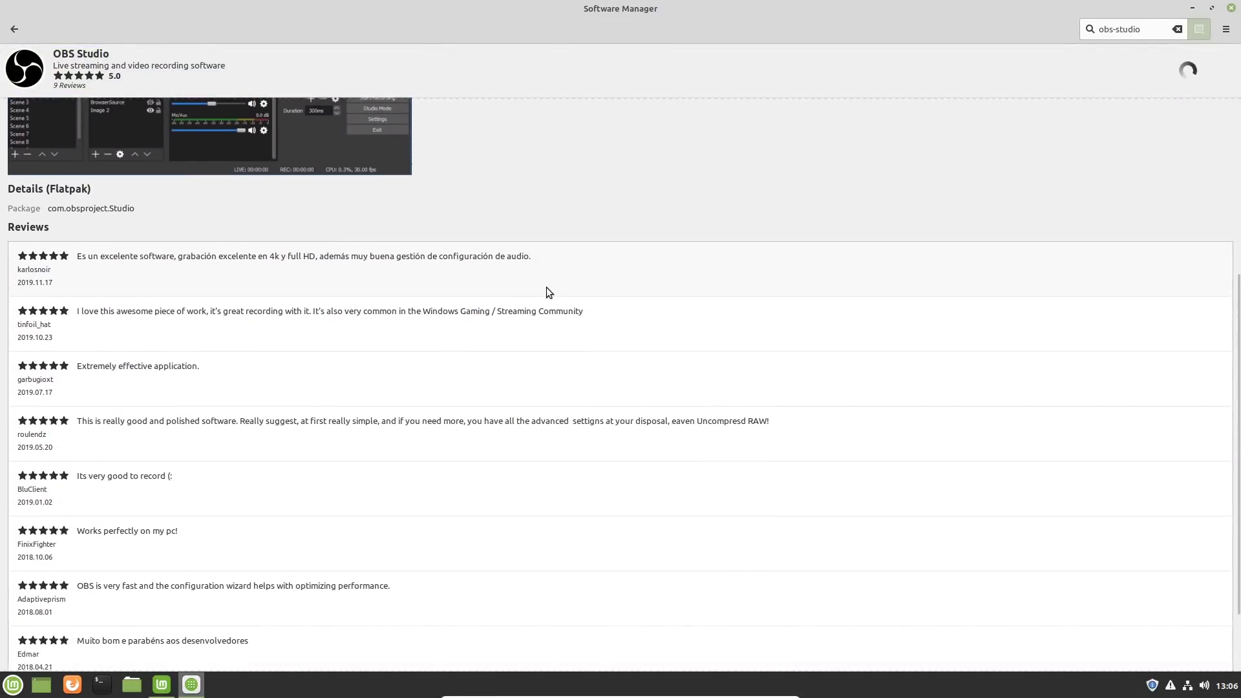
scroll(545, 292, "up", 3)
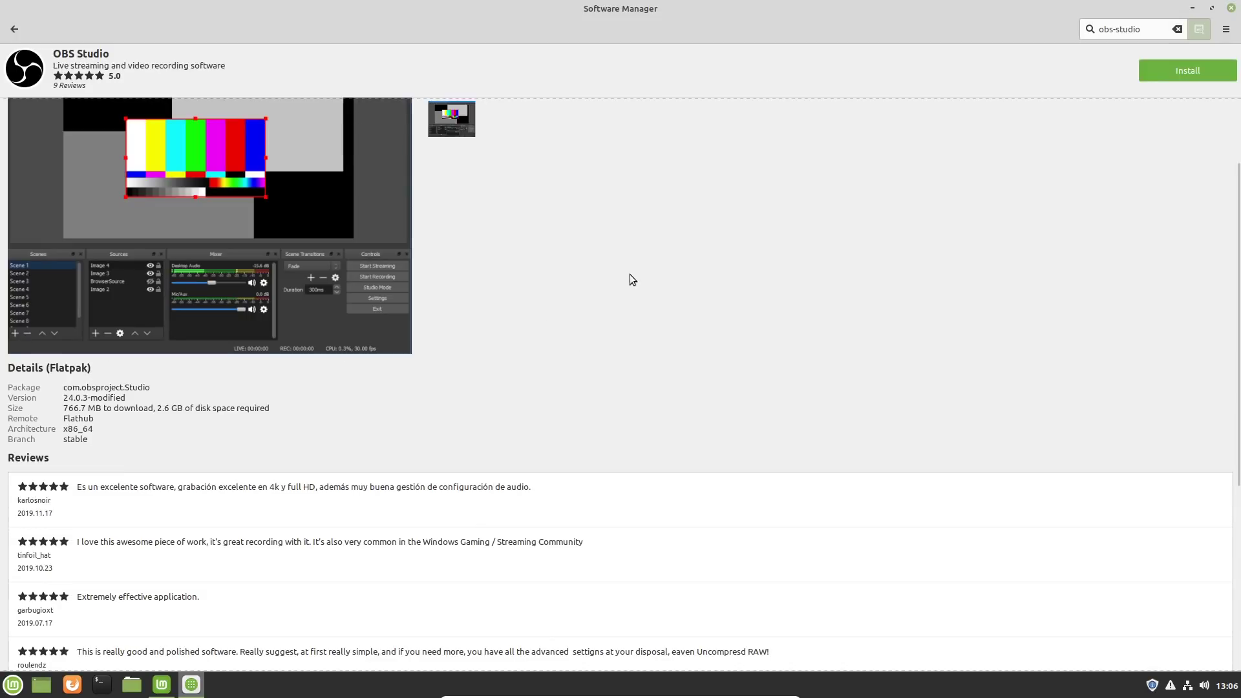
scroll(623, 275, "up", 1)
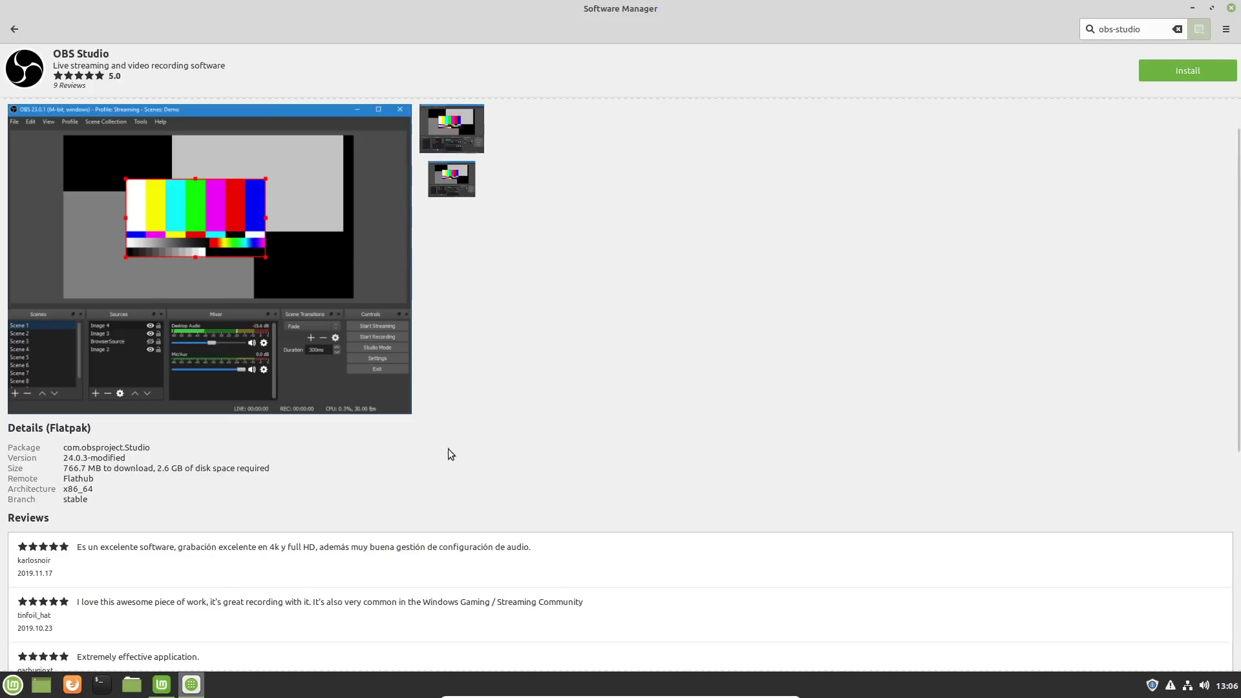
Step: Check the Obs-studio package details again, return to the start page and close Software Manager
left_click(8, 37)
left_click(117, 114)
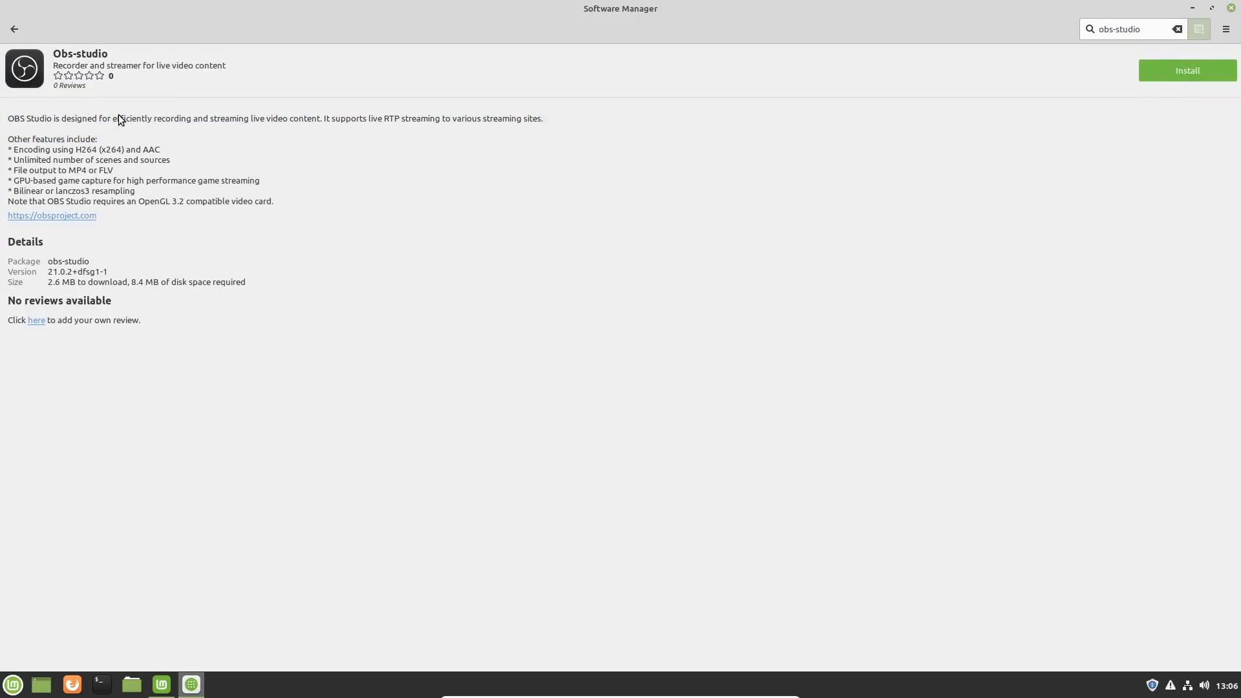
left_click(12, 31)
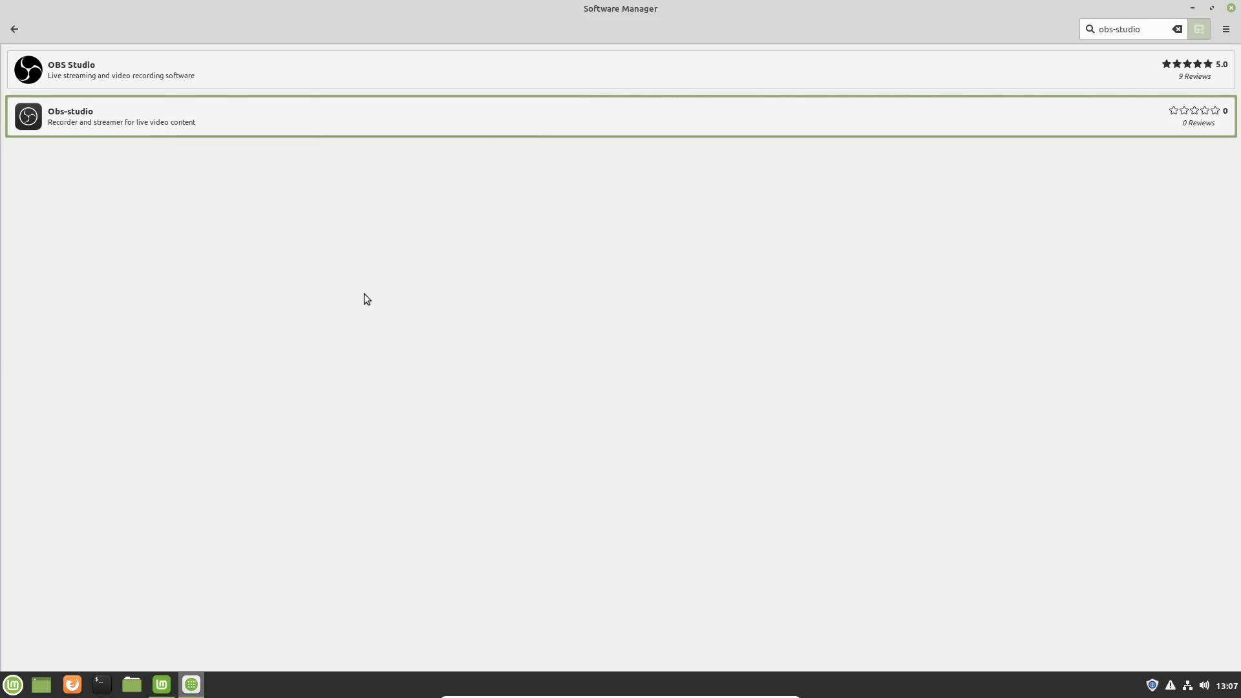
left_click(15, 29)
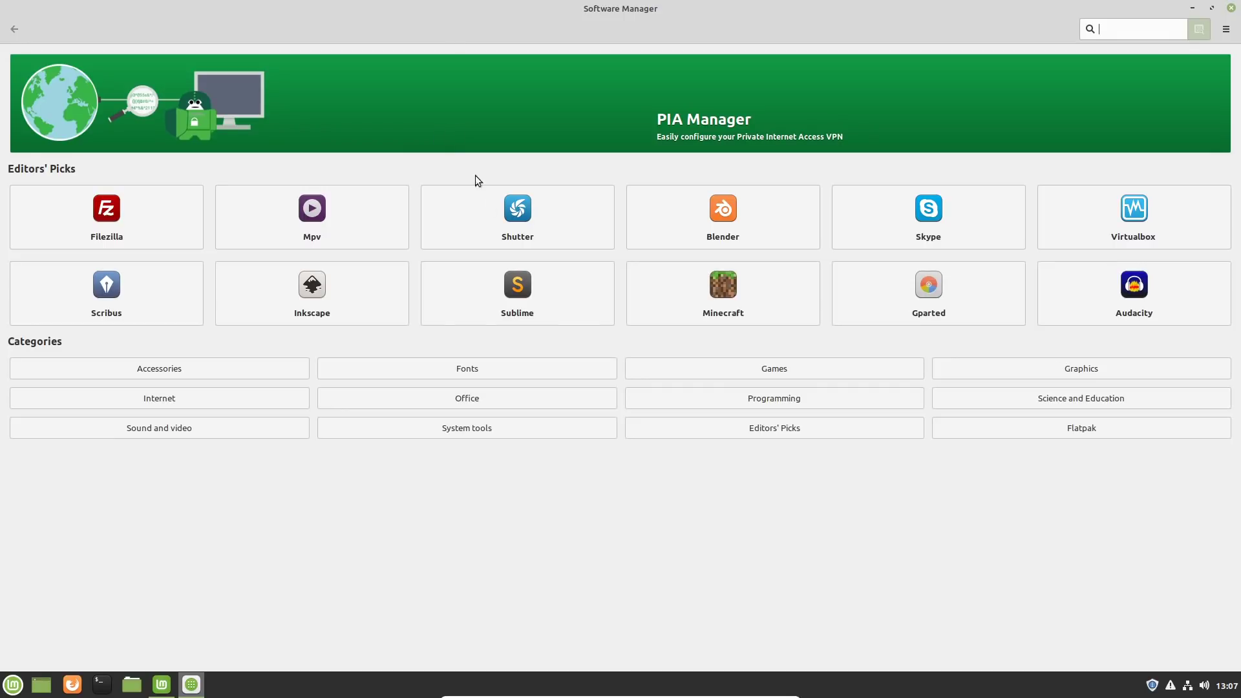
left_click(526, 369)
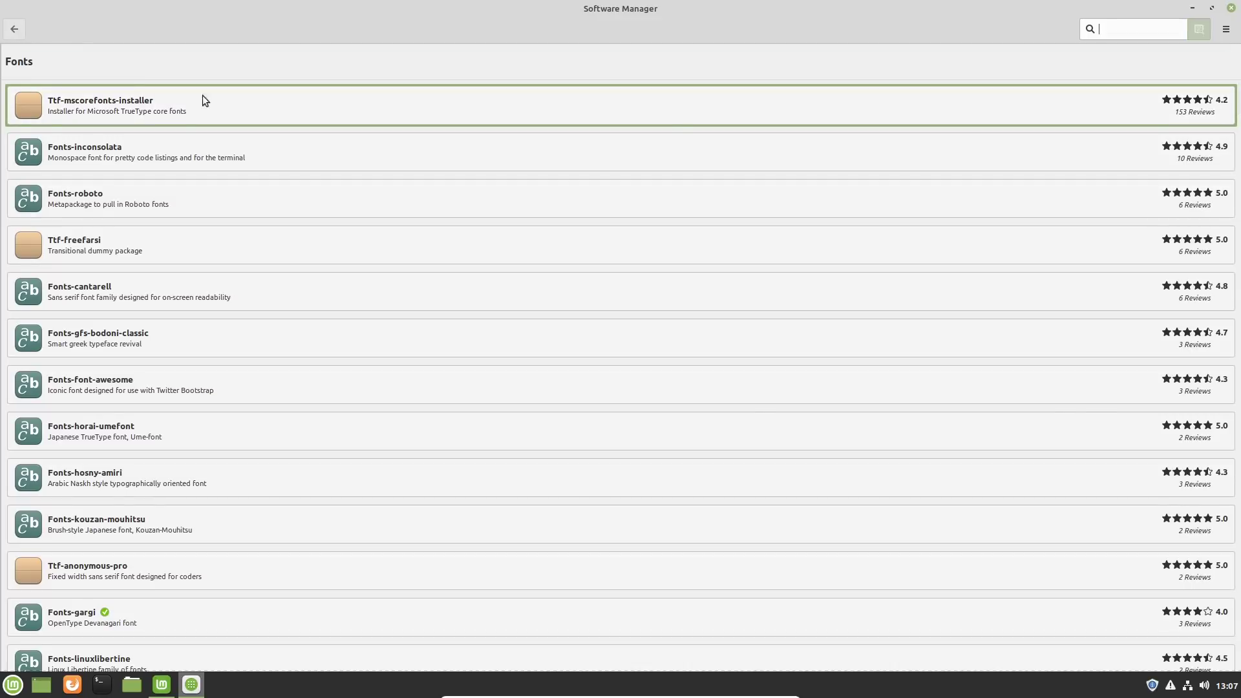
left_click(1231, 8)
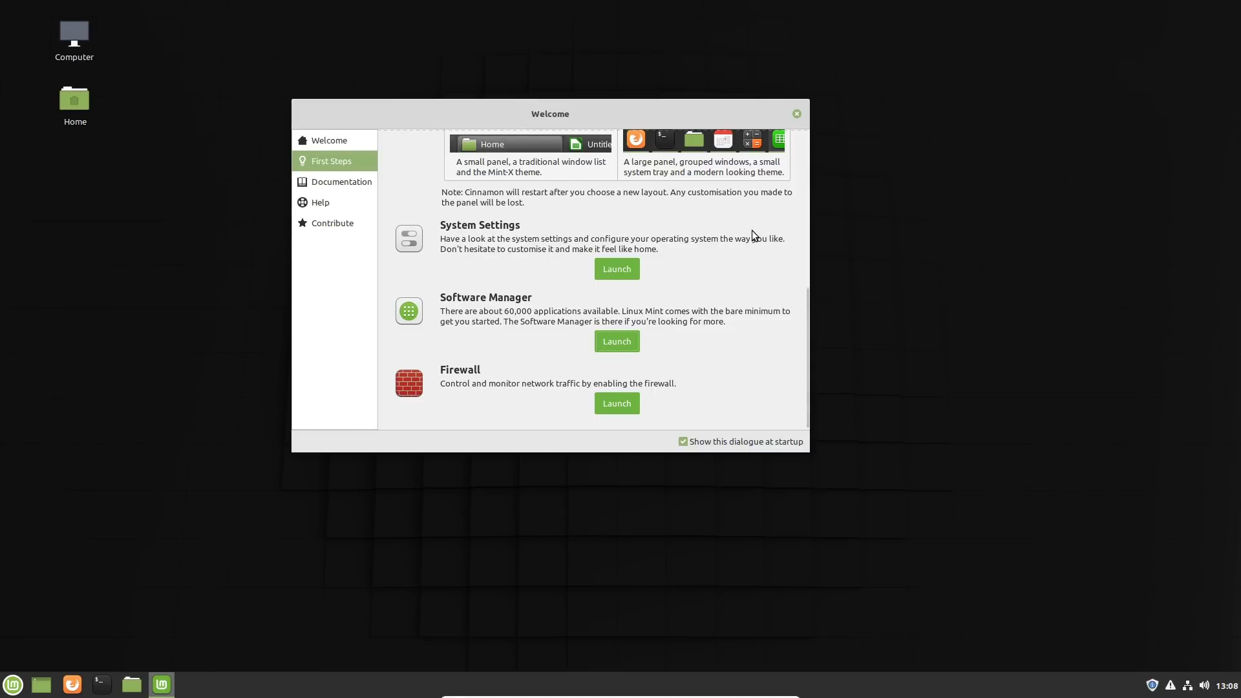
Step: Launch the Firewall configuration from First Steps and authenticate with the account password
left_click(630, 405)
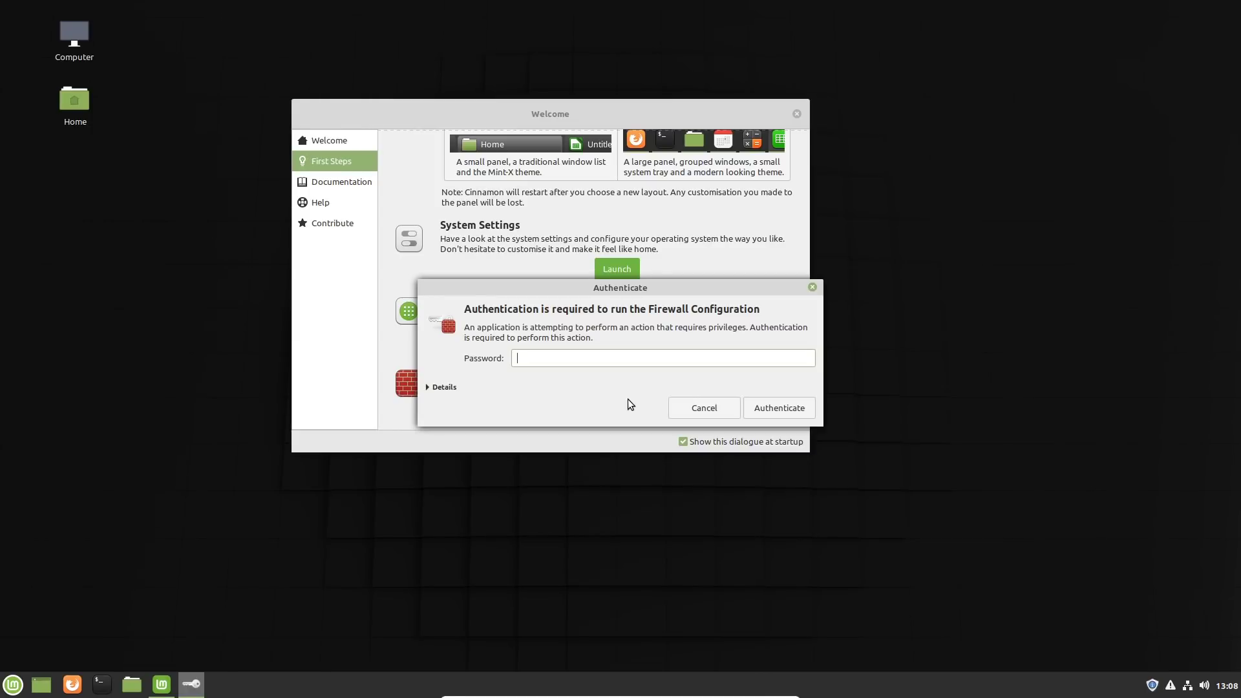
type("••••••")
key("Return")
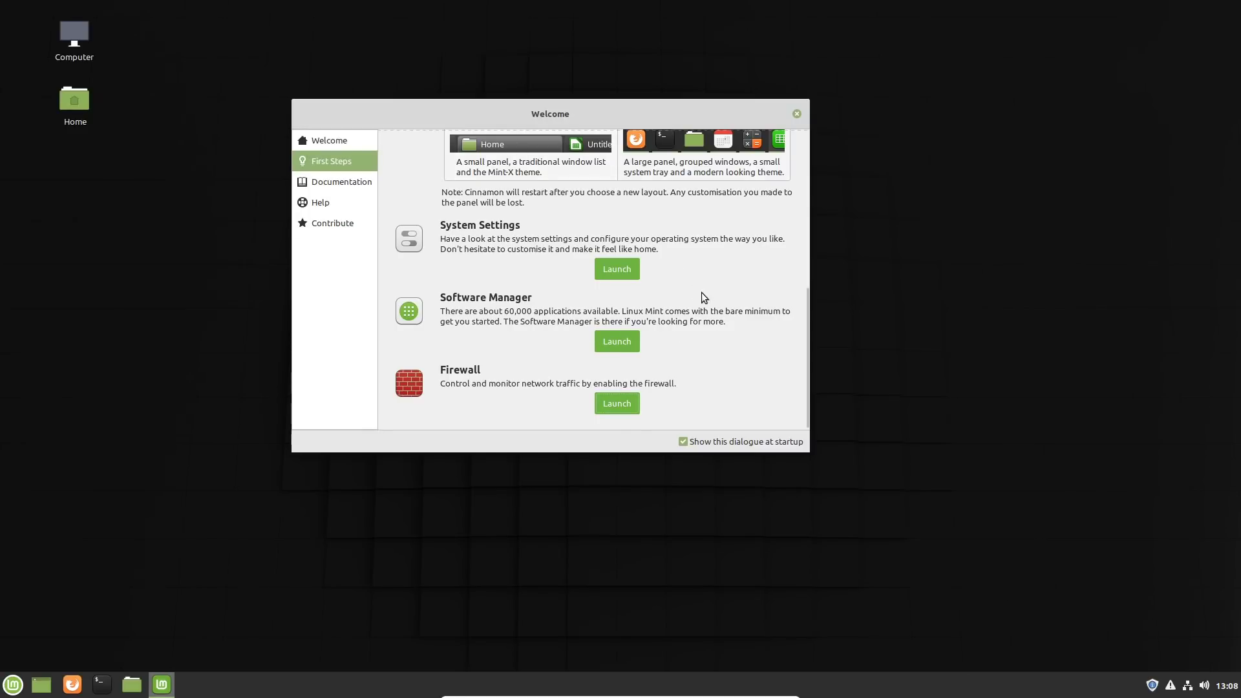
Step: Open the Linux Mint documentation from the Welcome window and look through the contents of the English Installation Guide
scroll(702, 292, "up", 6)
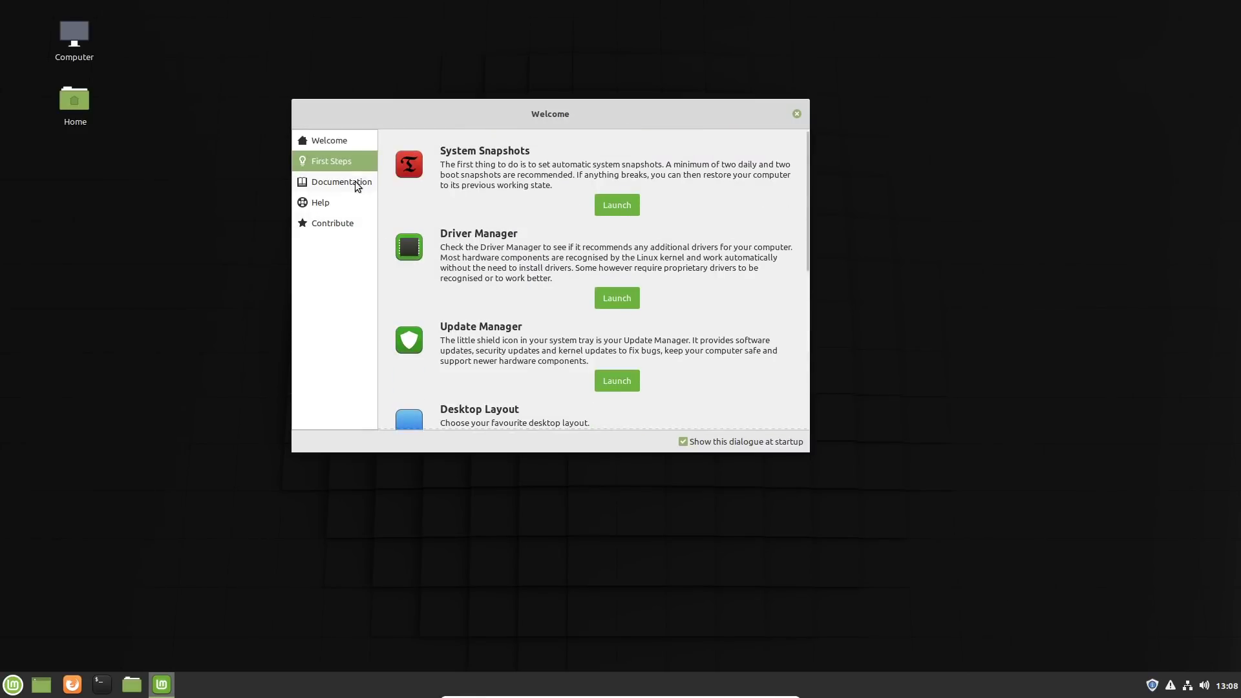
left_click(326, 181)
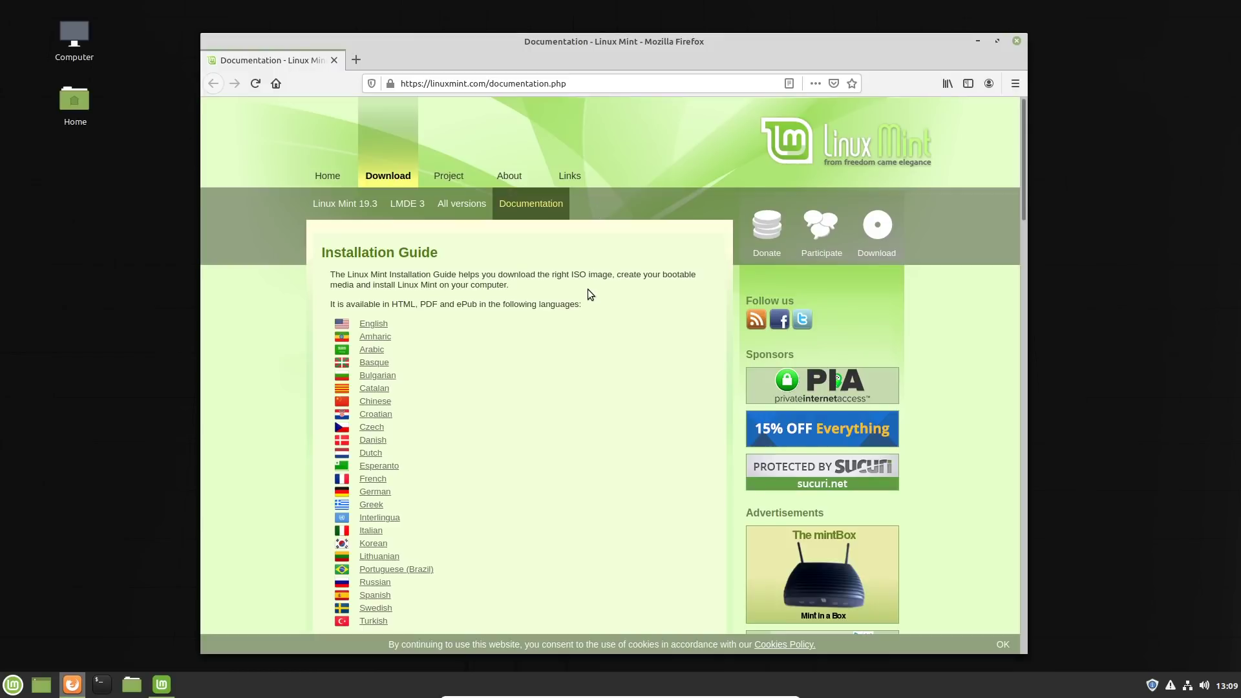
scroll(586, 292, "down", 3)
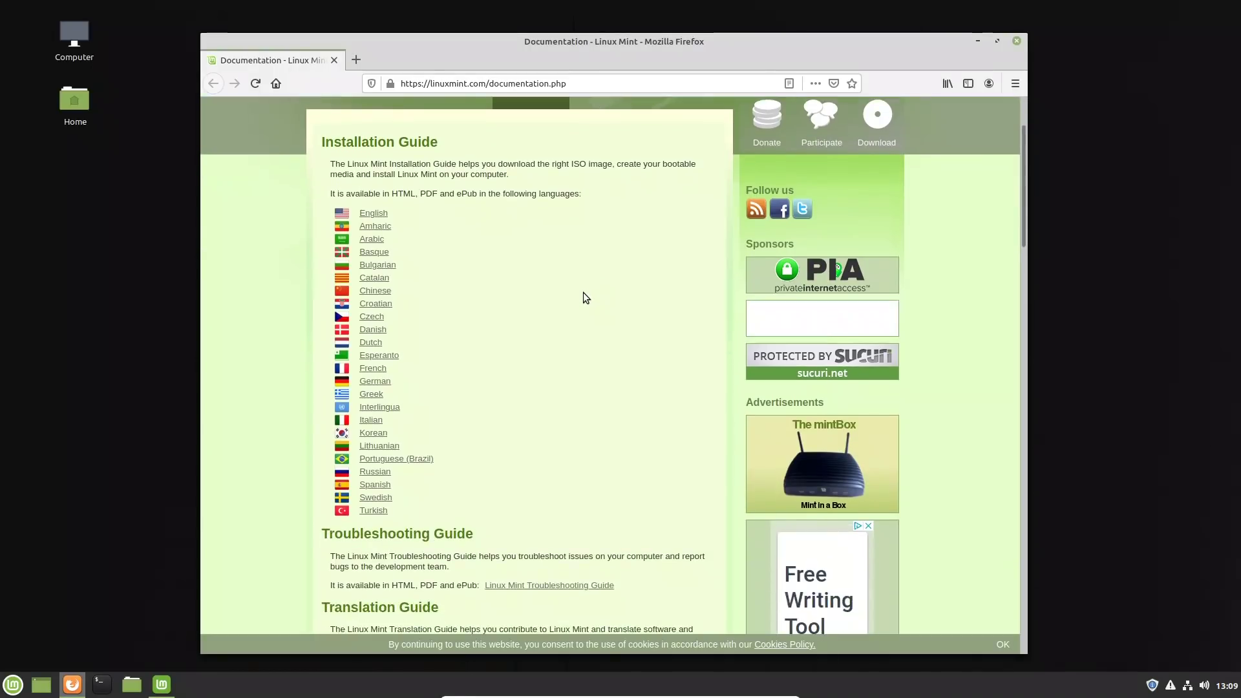
left_click(370, 213)
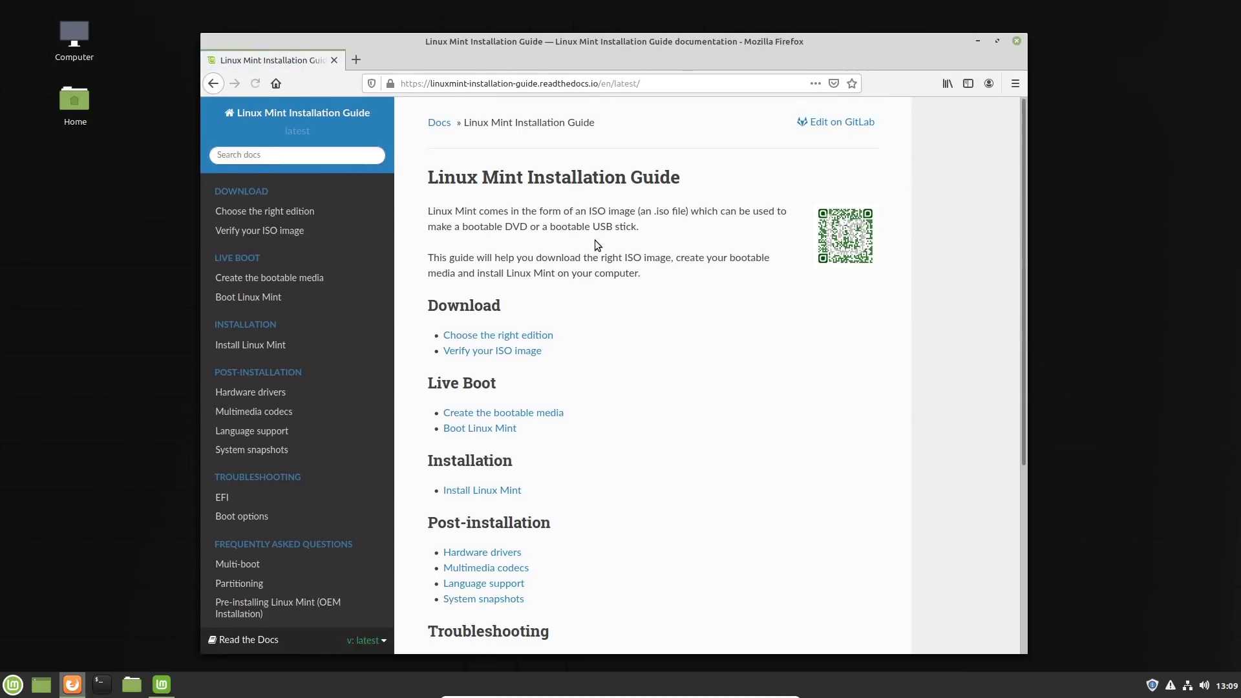
scroll(596, 245, "down", 3)
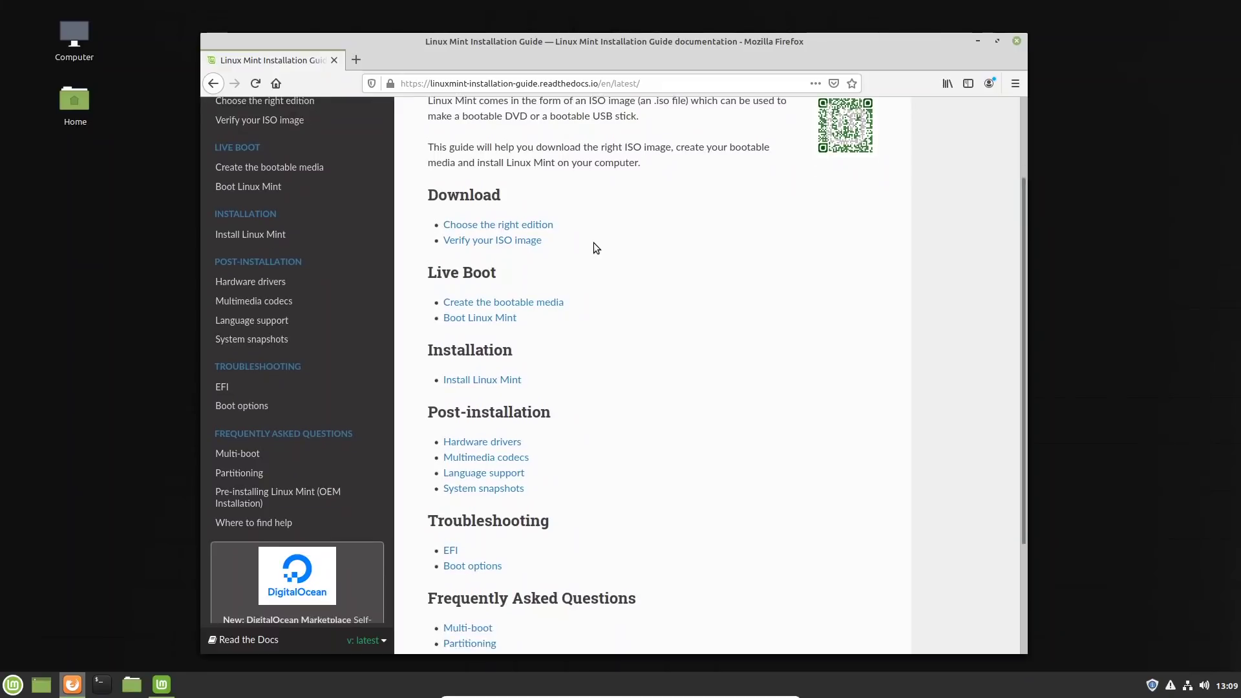
scroll(594, 247, "down", 2)
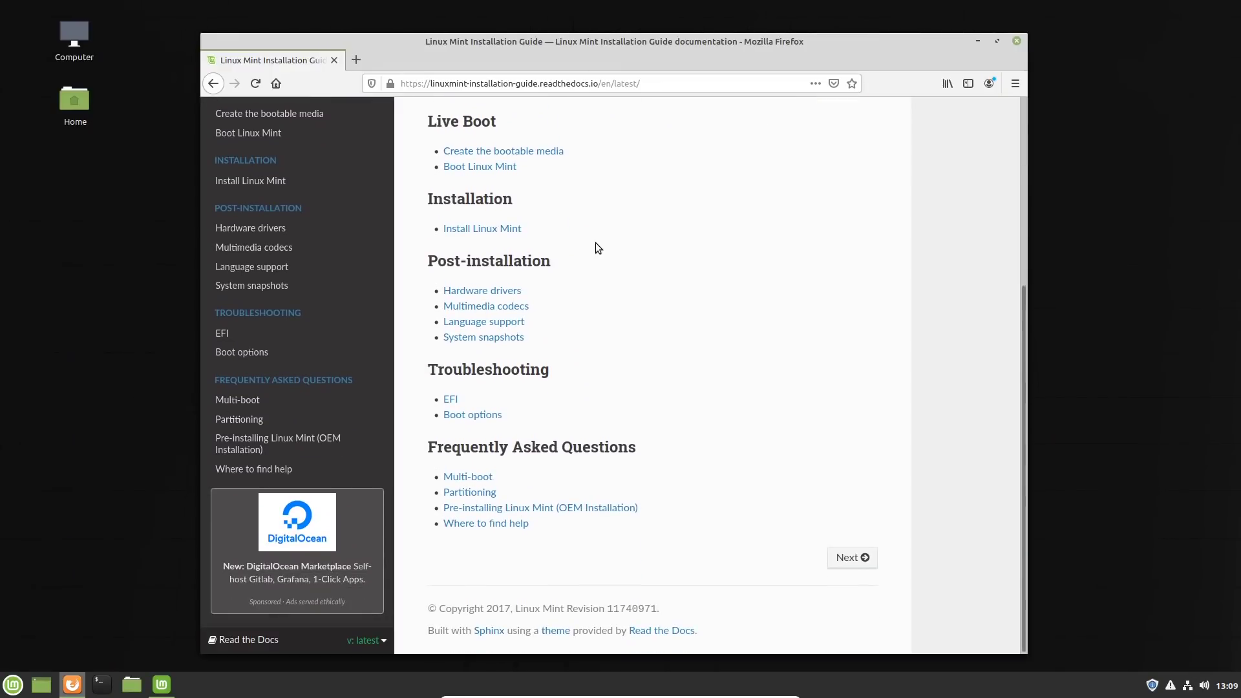
scroll(597, 244, "up", 4)
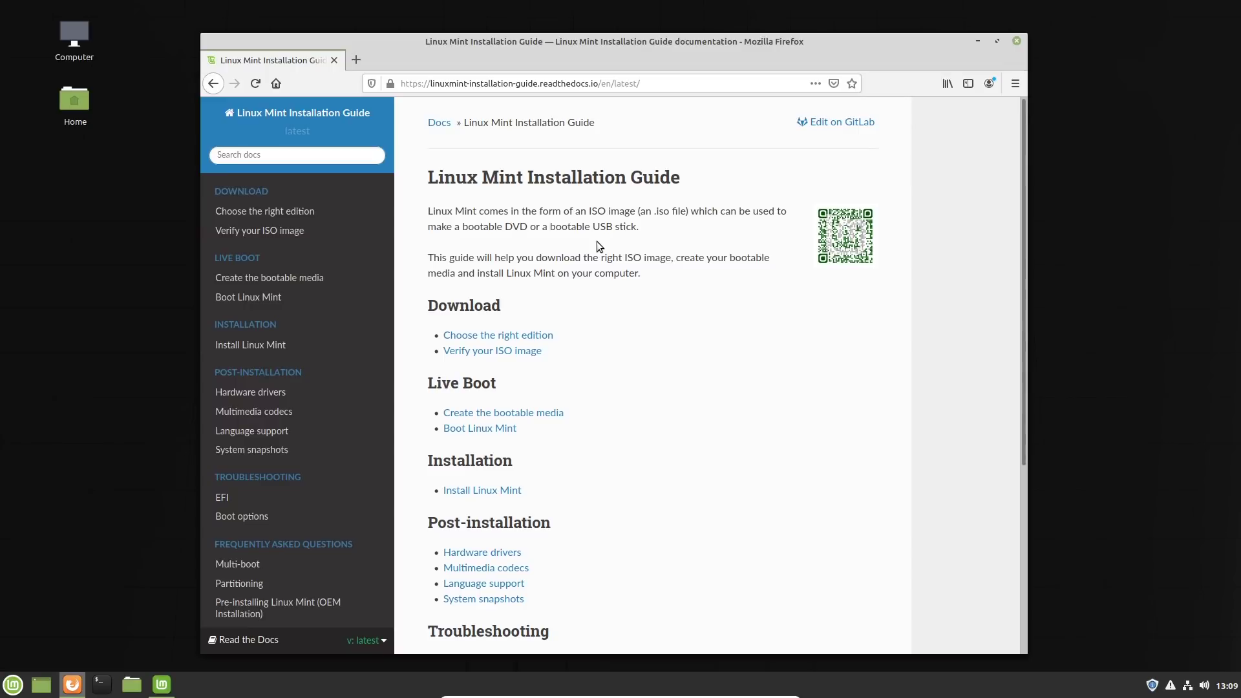
Step: Open the Hardware drivers page of the Installation Guide and read through its Driver Manager instructions
left_click(265, 391)
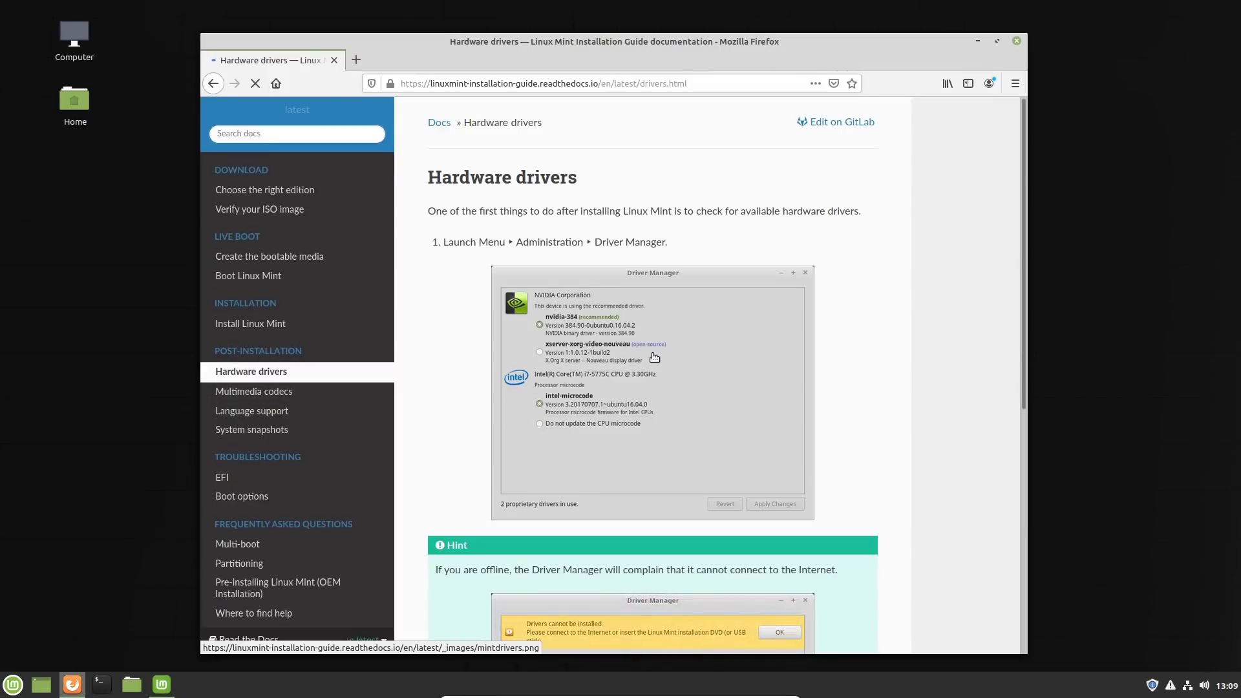
scroll(636, 359, "down", 2)
scroll(633, 365, "down", 4)
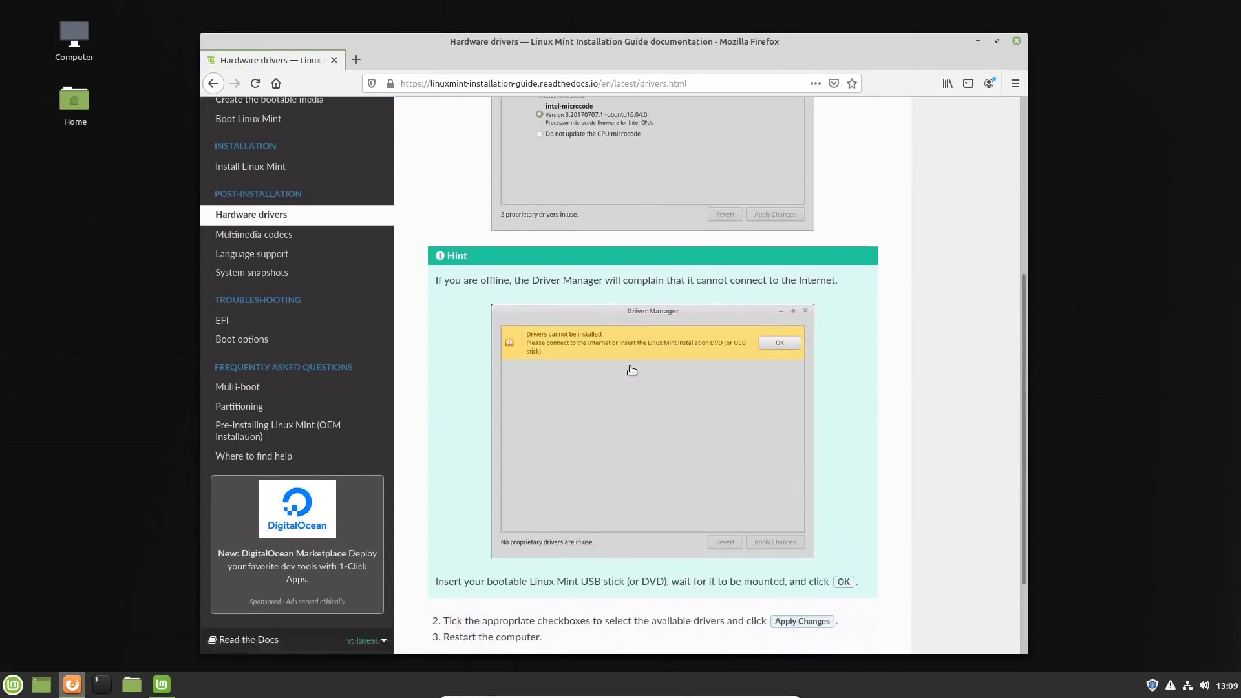
scroll(627, 372, "up", 2)
scroll(625, 372, "up", 2)
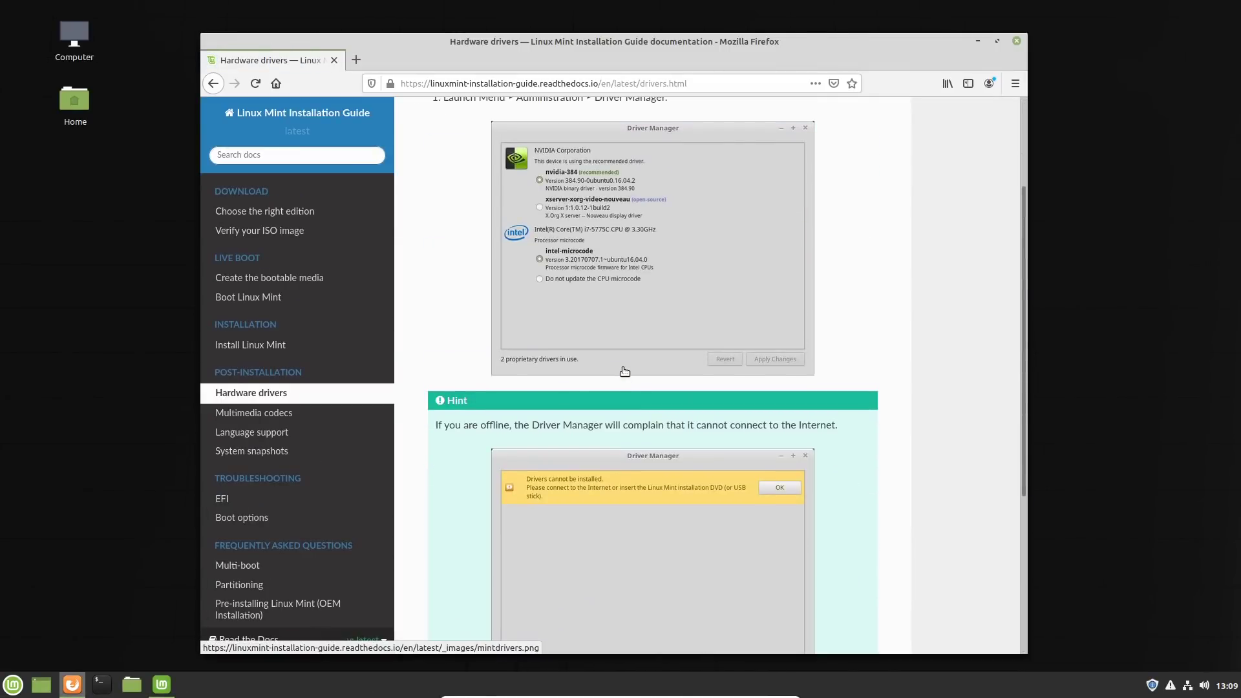
Step: Read the guide's Multimedia codecs page and check the Sound & Video applications for the codec installer
left_click(267, 415)
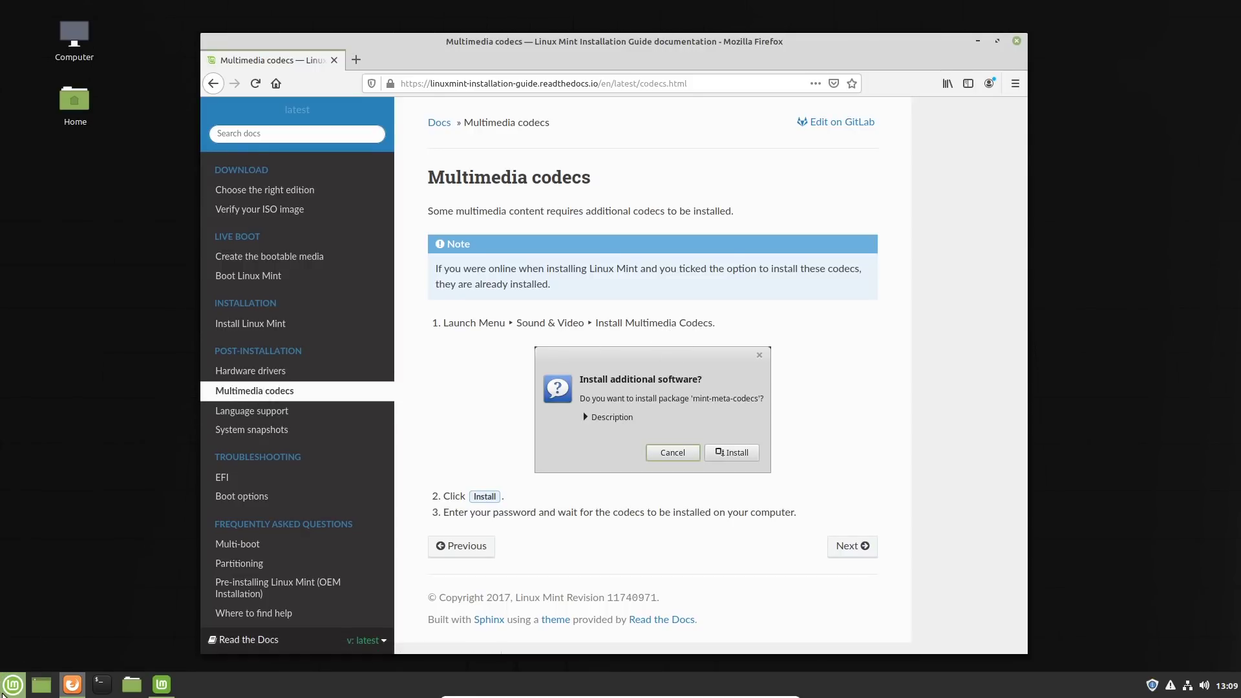
left_click(12, 689)
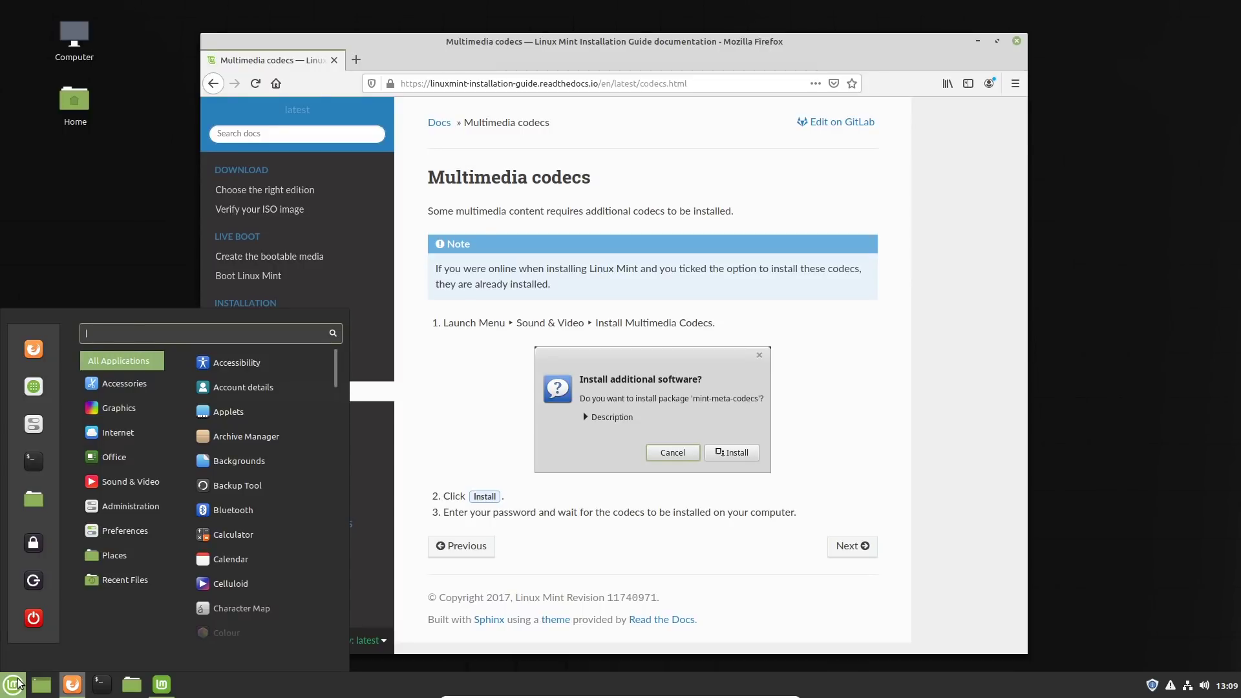
mouse_move(155, 480)
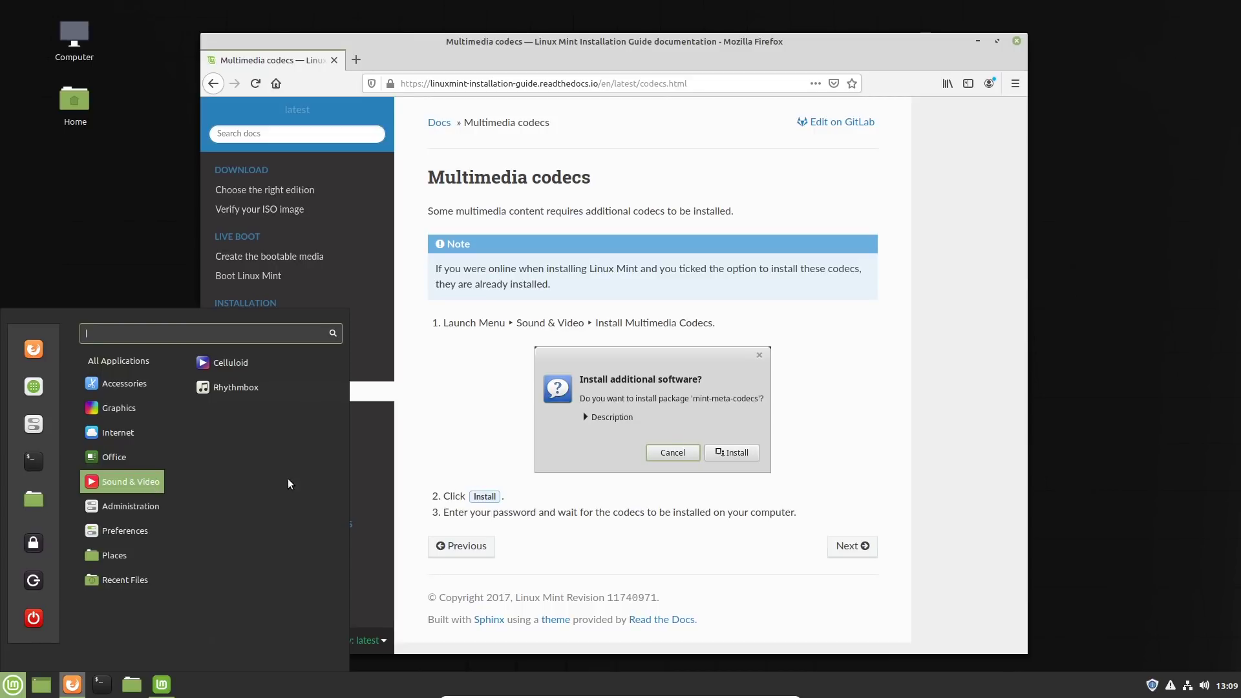
left_click(417, 407)
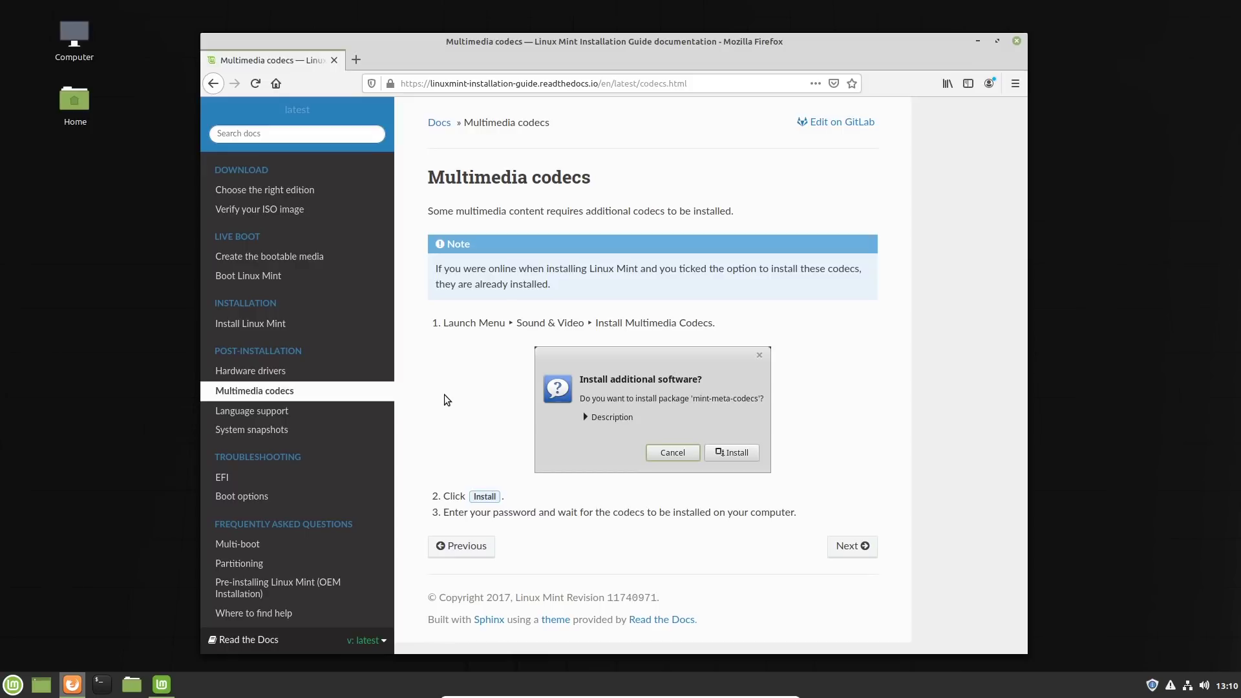
Step: Read the guide's System snapshots page through its Timeshift setup instructions and close the browser
left_click(259, 431)
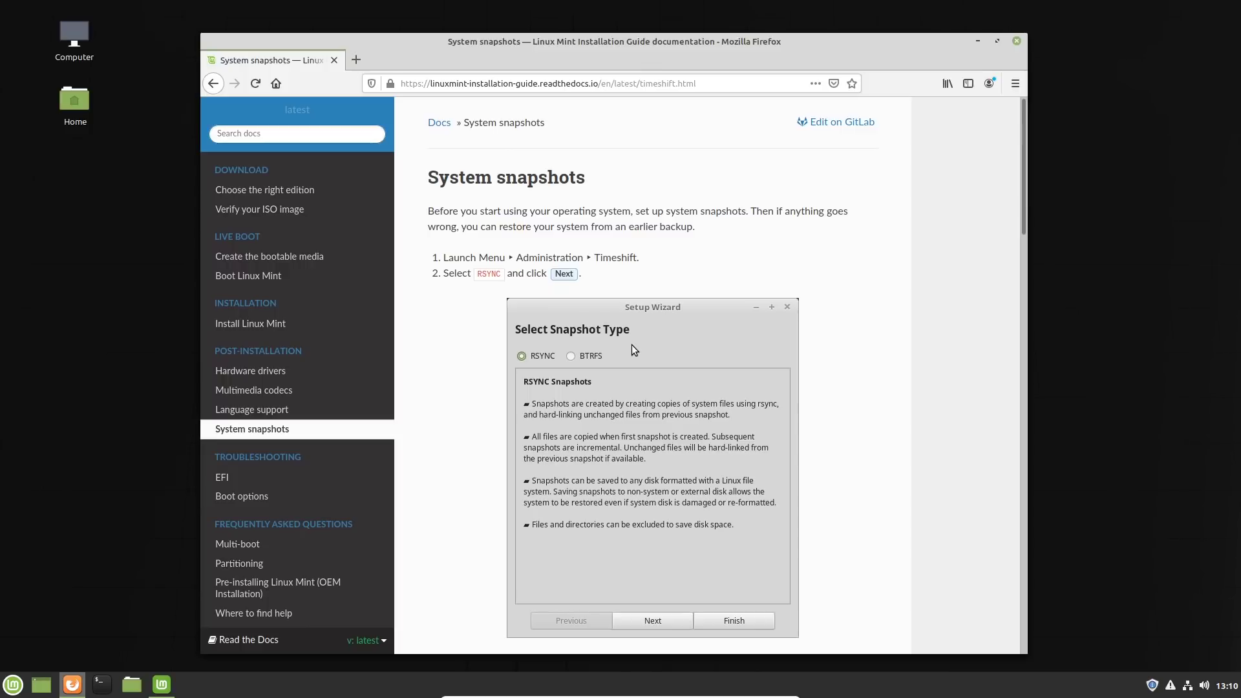
scroll(632, 345, "down", 3)
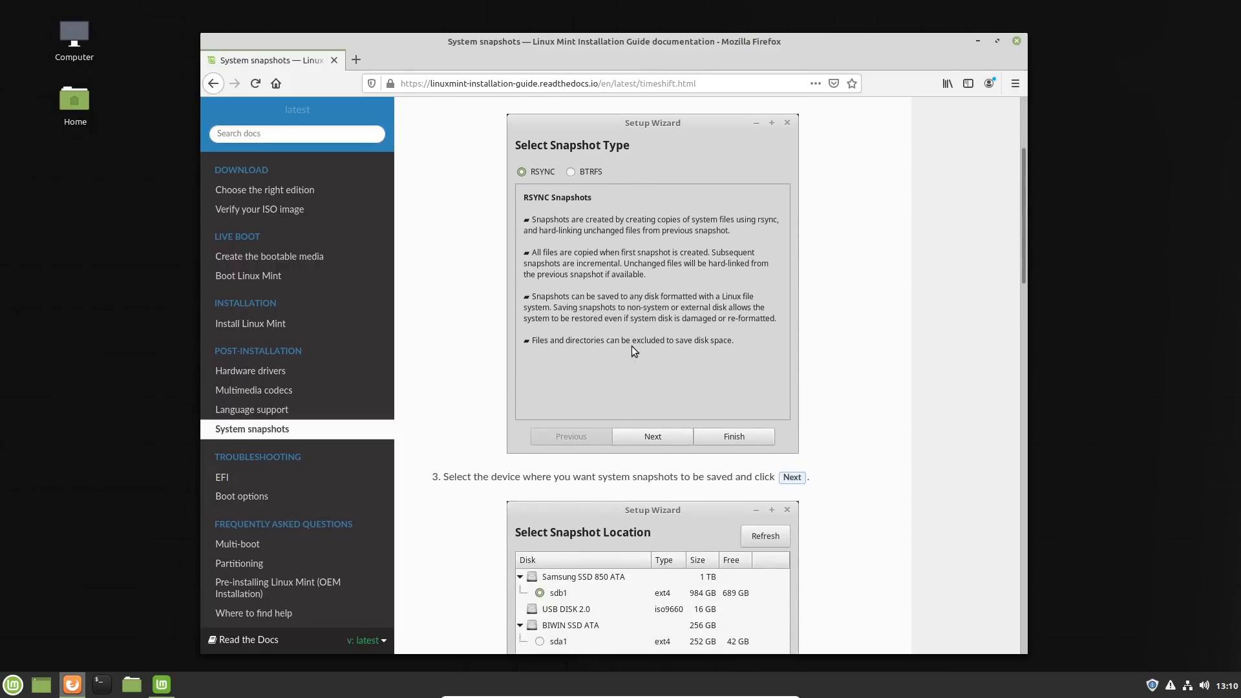
scroll(631, 347, "down", 3)
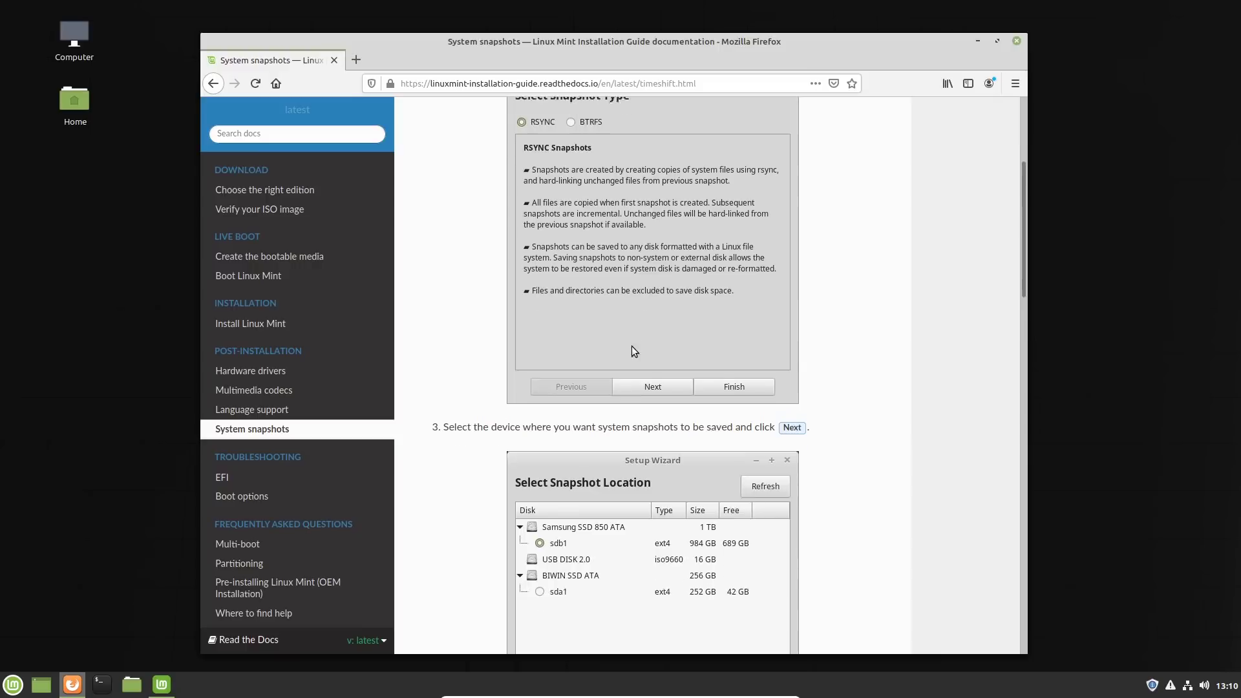
scroll(632, 347, "down", 6)
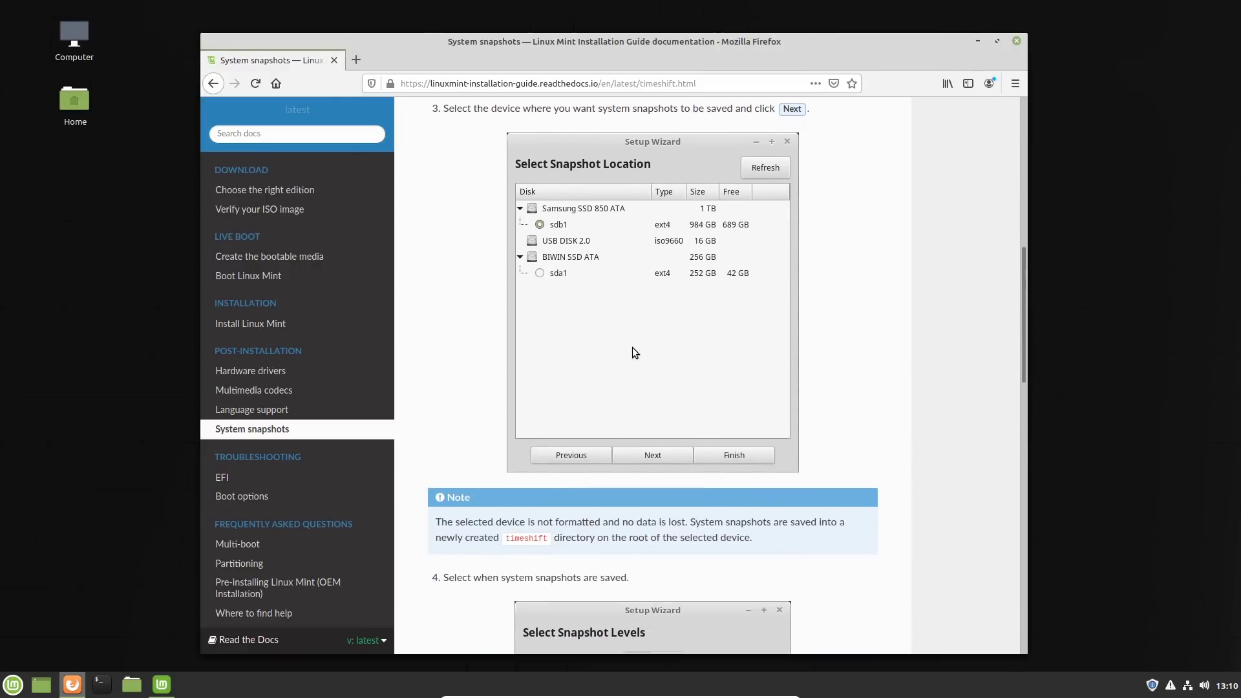
scroll(633, 354, "down", 9)
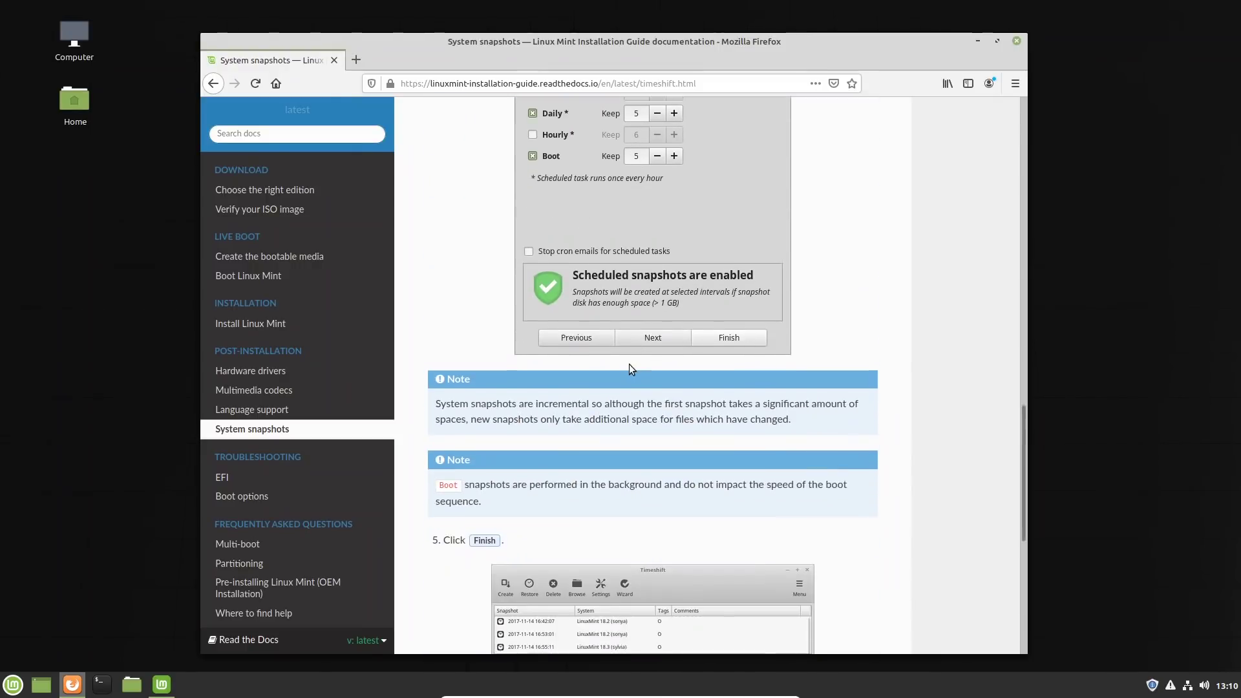
left_click(1016, 40)
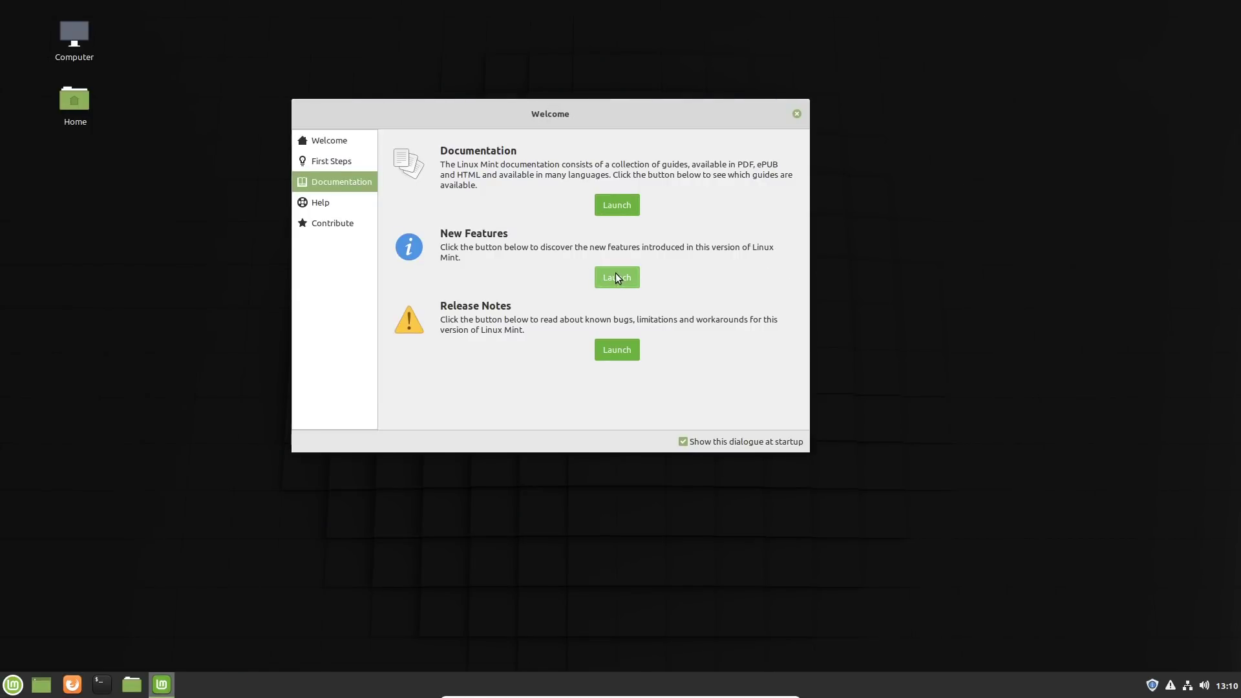
Step: Launch the New Features page for Linux Mint 19.3 Cinnamon, skim it, and close the browser and Welcome window
left_click(615, 273)
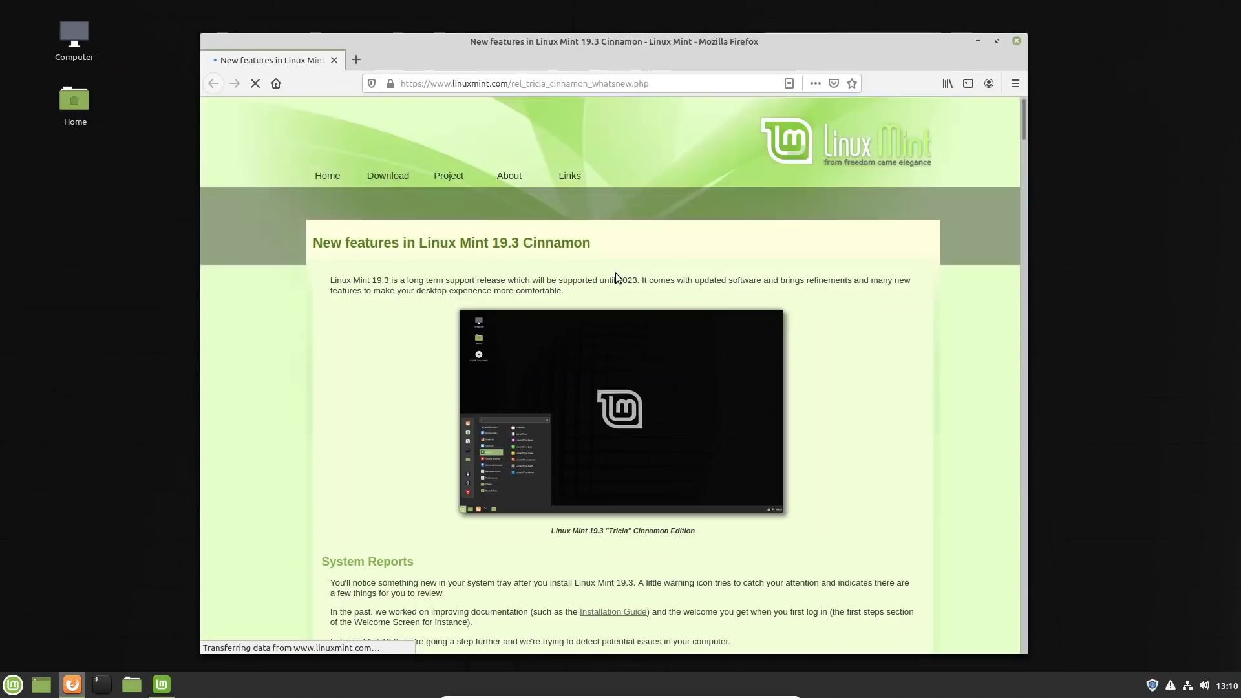
scroll(785, 274, "down", 3)
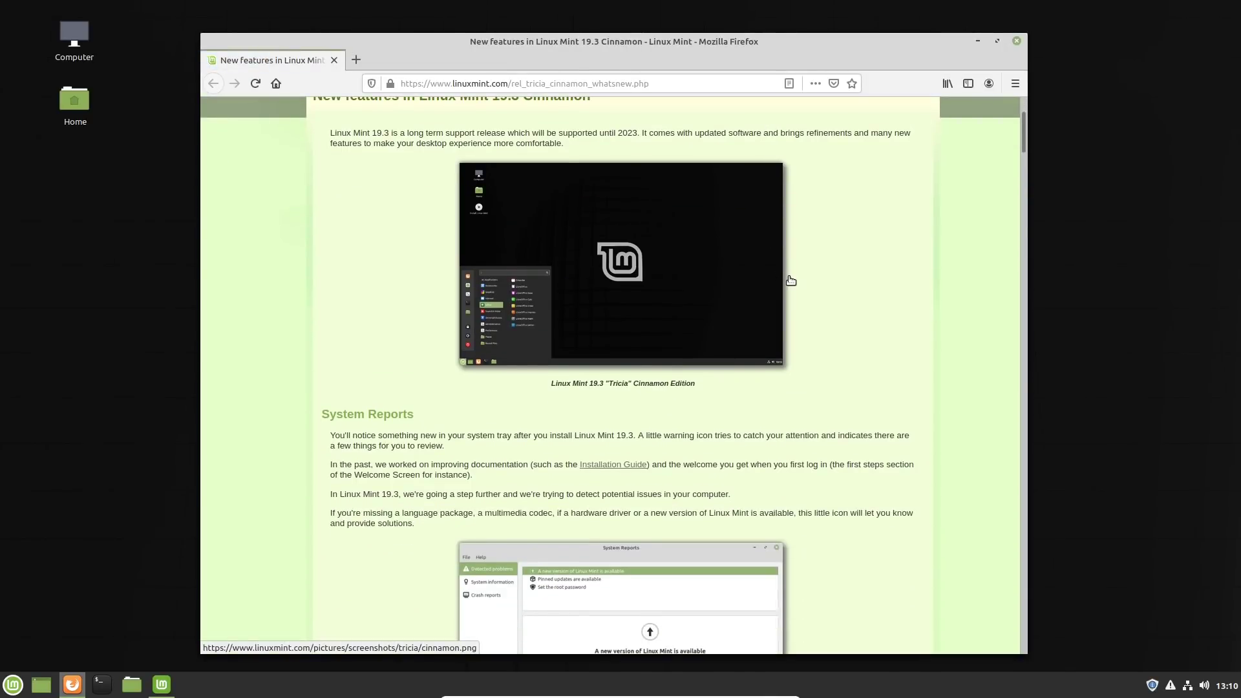
scroll(788, 280, "up", 1)
scroll(785, 280, "down", 4)
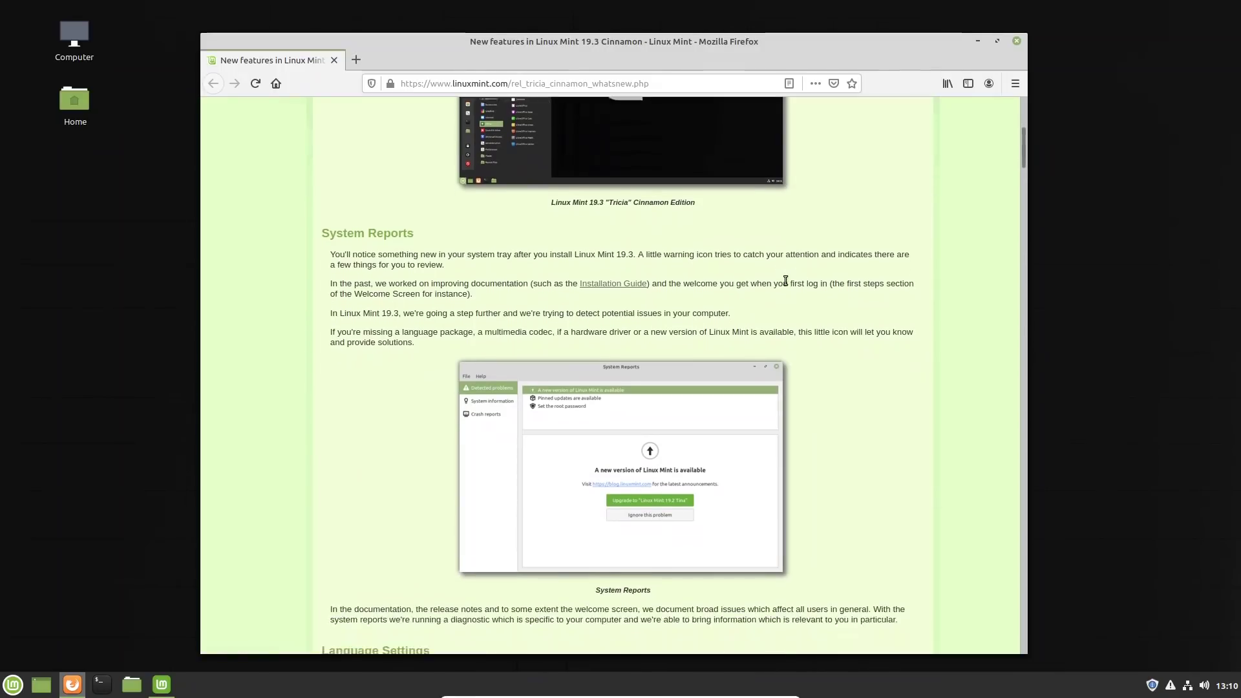
scroll(786, 280, "down", 10)
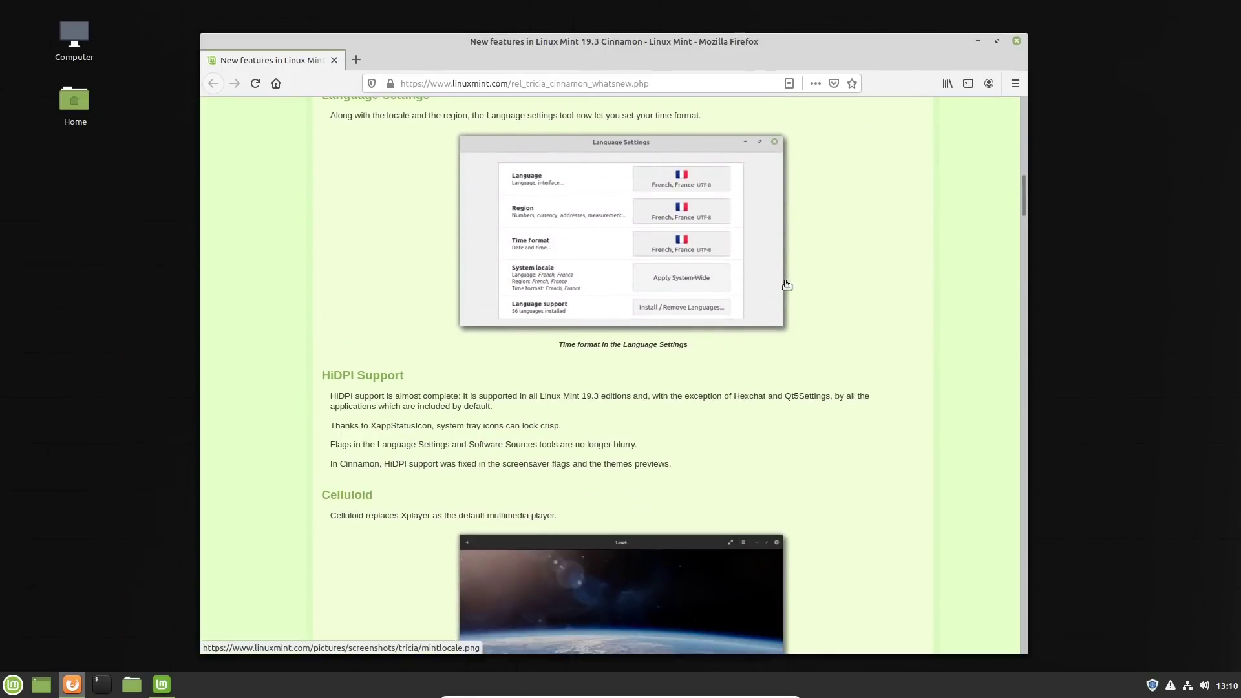
scroll(788, 284, "down", 3)
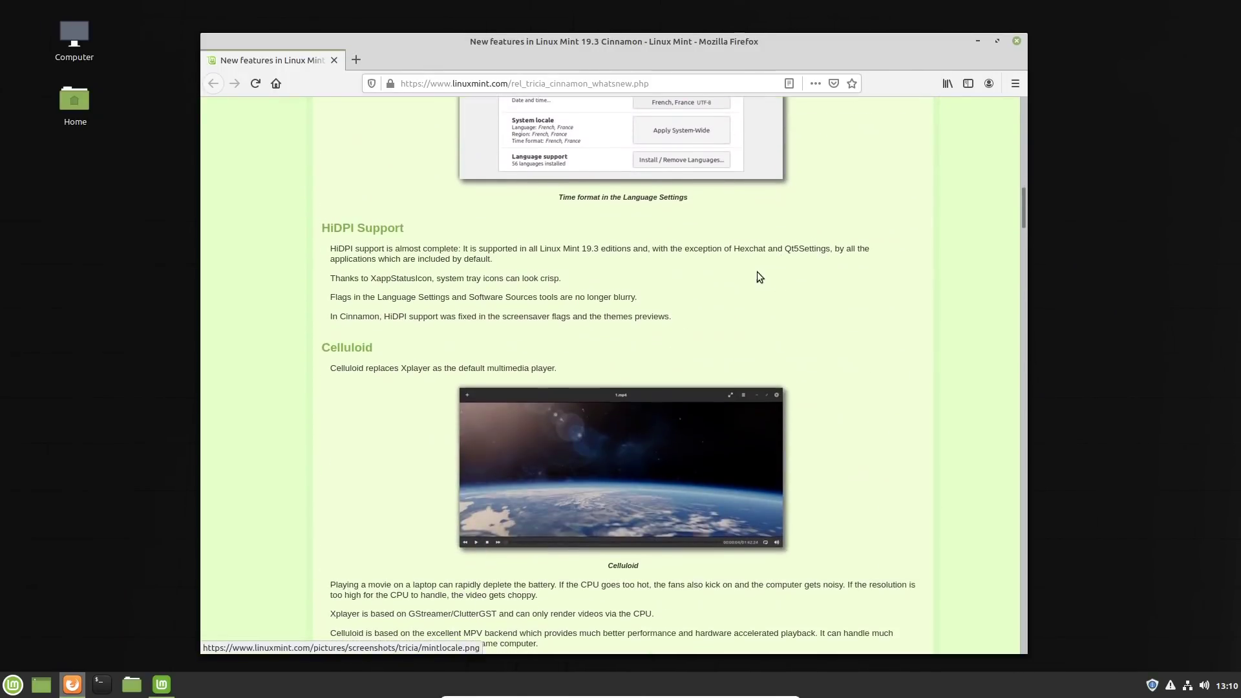
left_click(1017, 42)
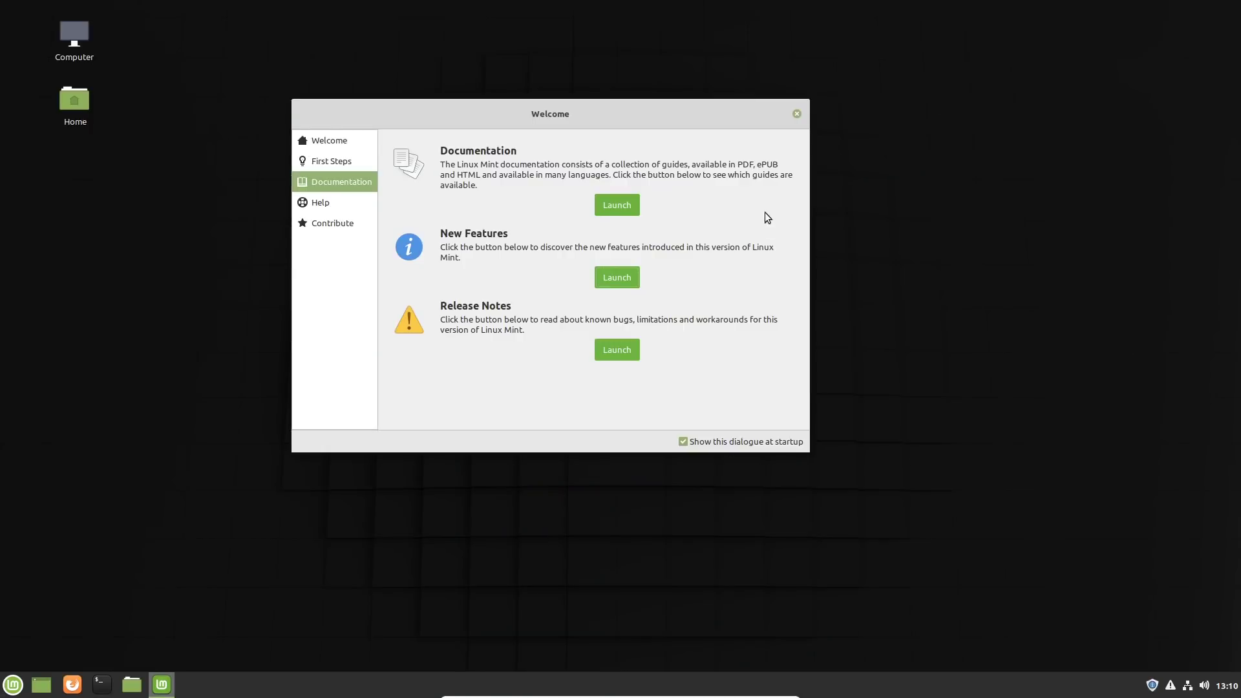
left_click(798, 114)
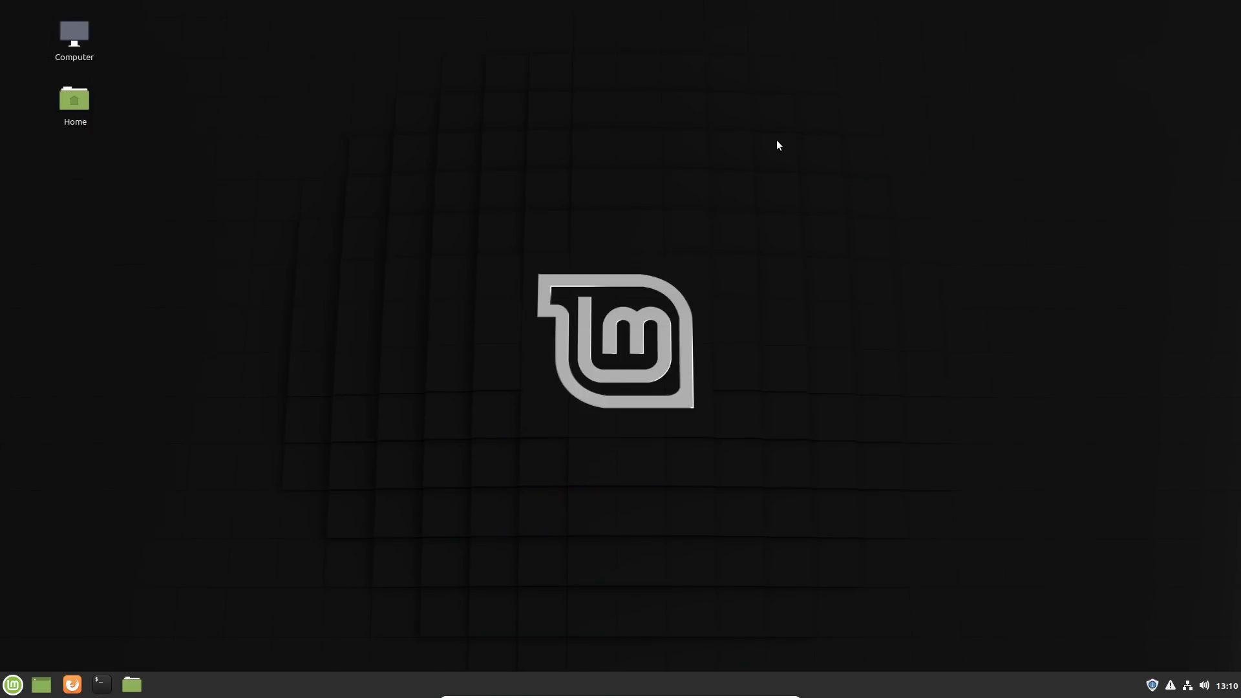
Step: Open System Settings and look over the available settings categories
left_click(13, 684)
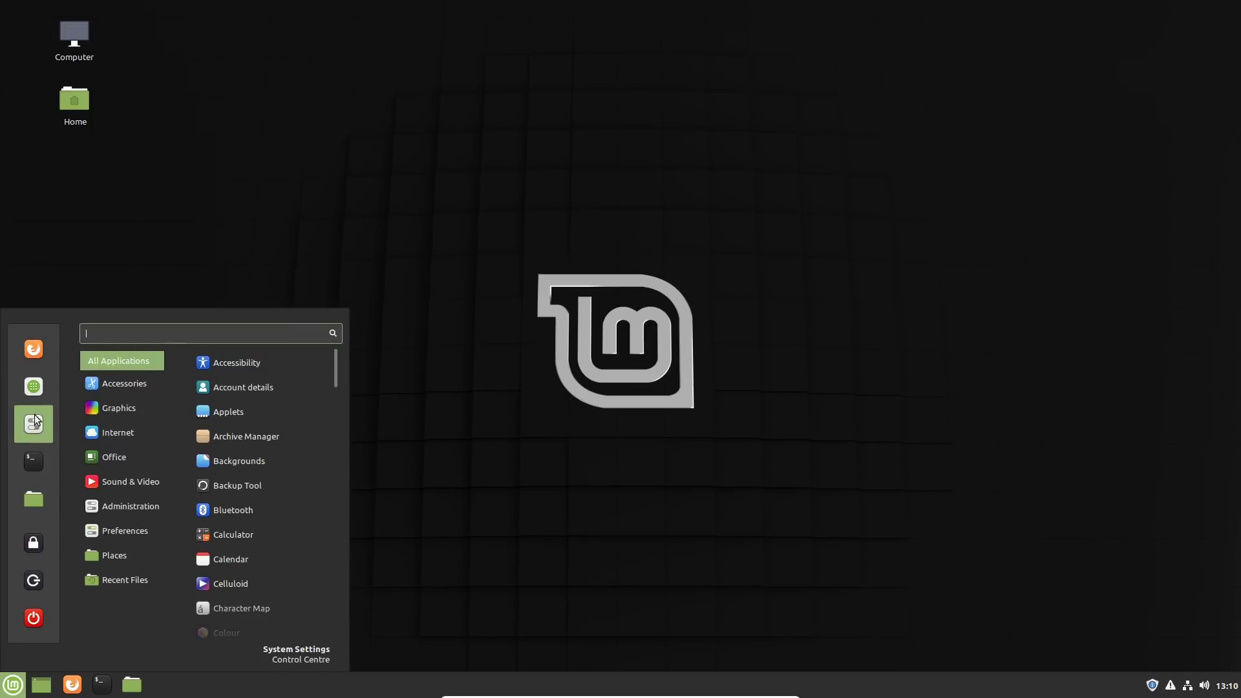
left_click(26, 430)
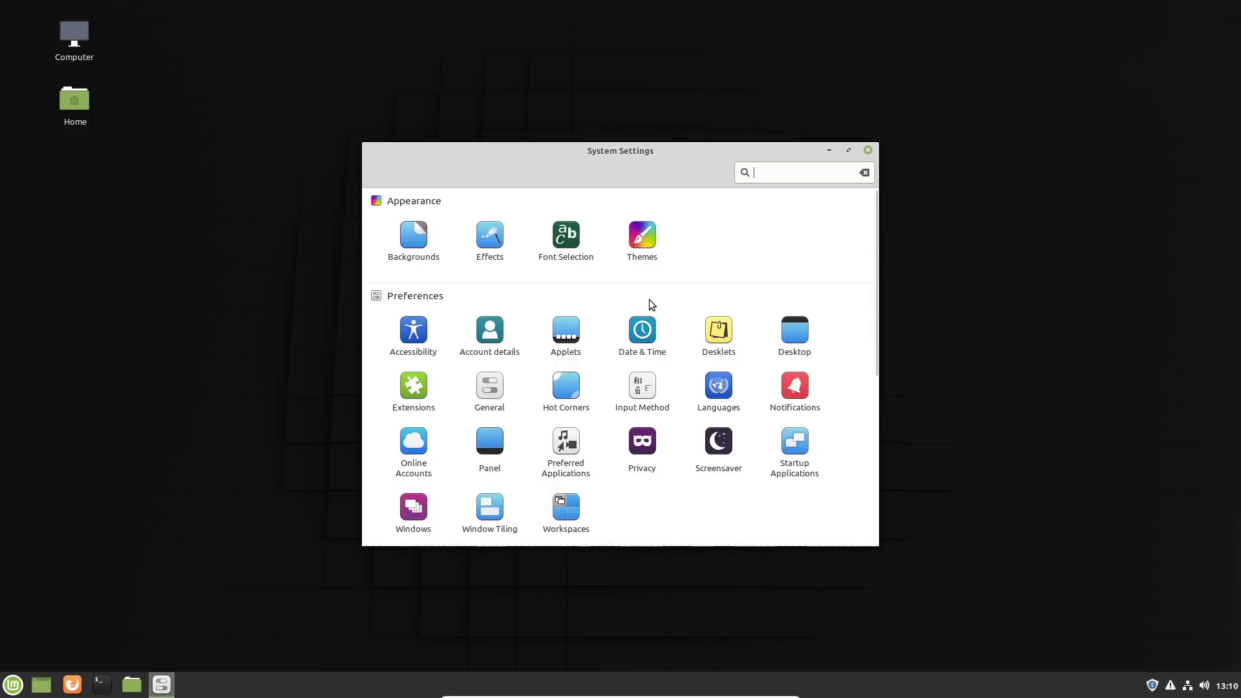
scroll(649, 300, "down", 5)
scroll(626, 318, "up", 5)
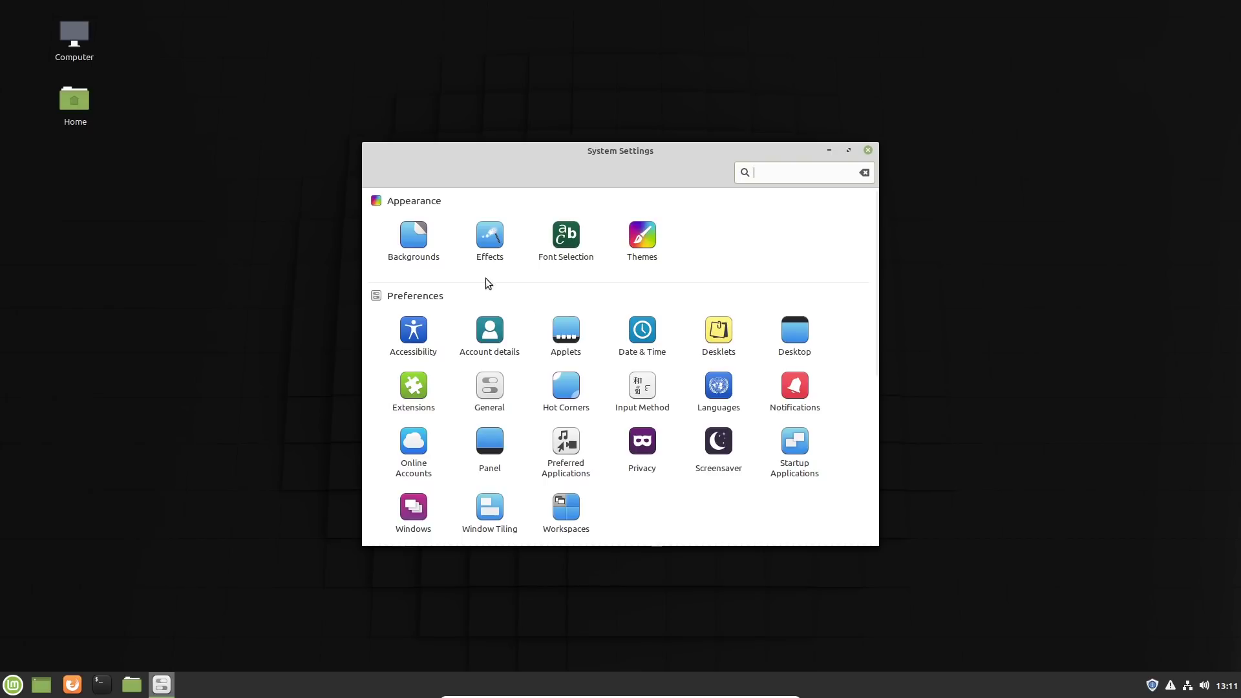
Step: Review the Backgrounds, Effects and Font Selection pages in System Settings
left_click(418, 233)
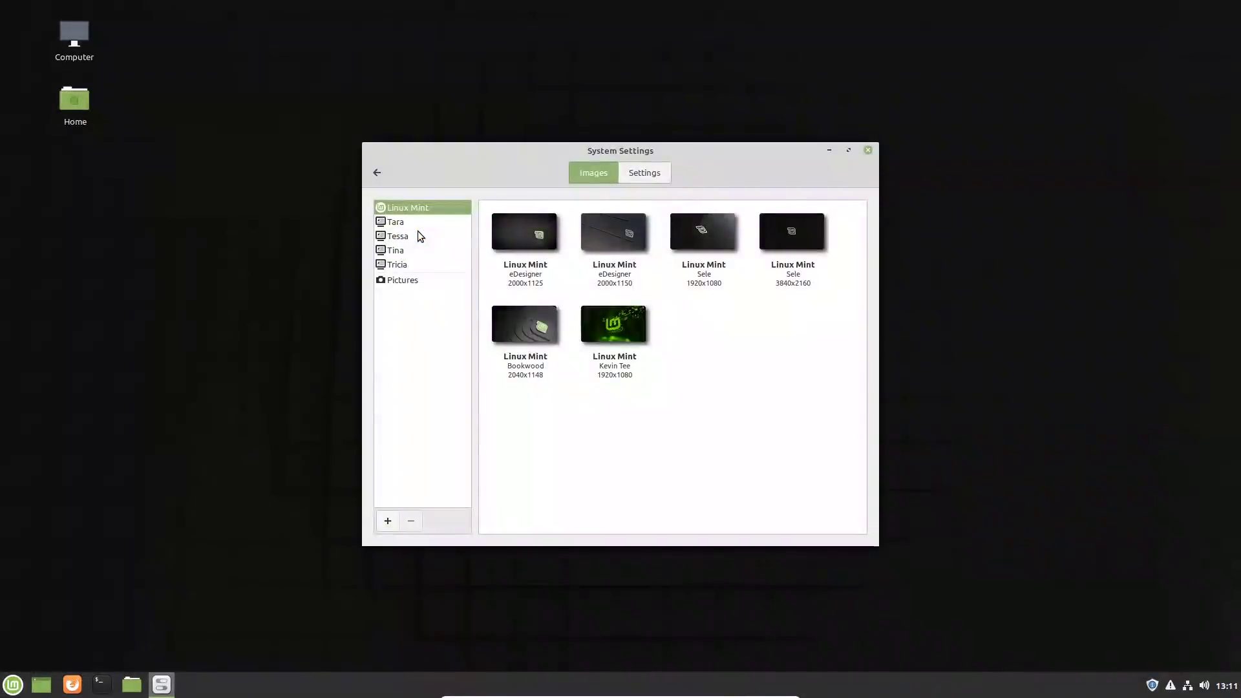
left_click(379, 175)
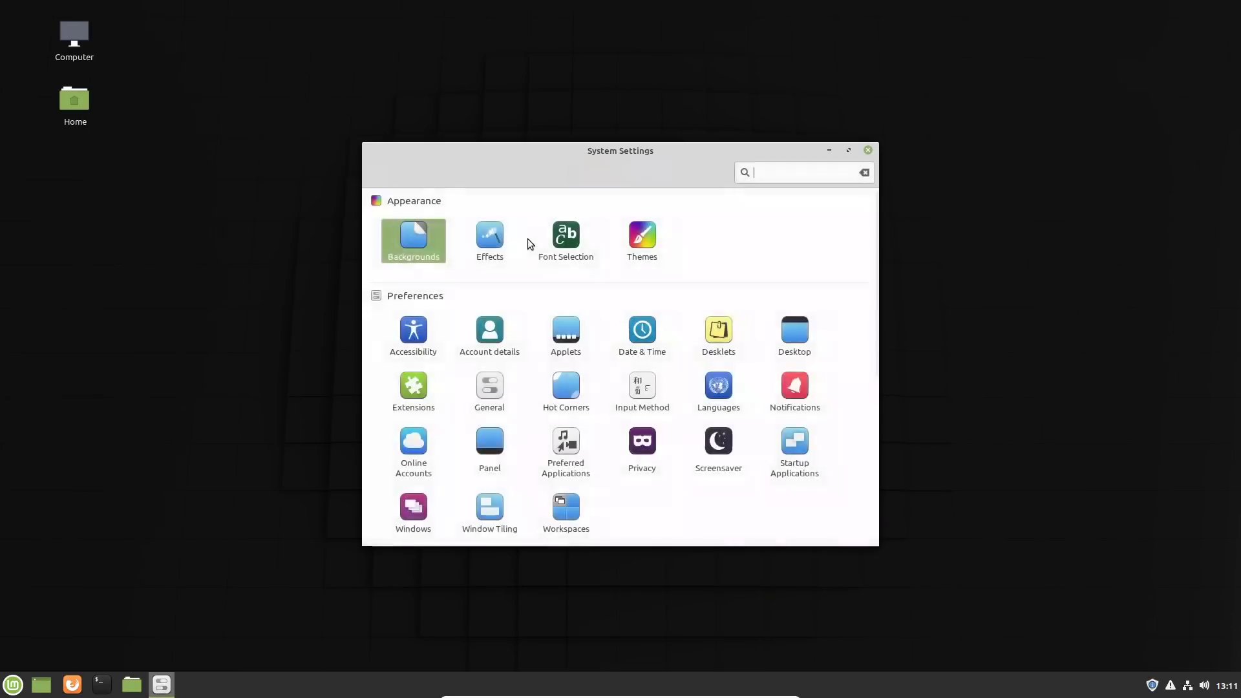
left_click(517, 258)
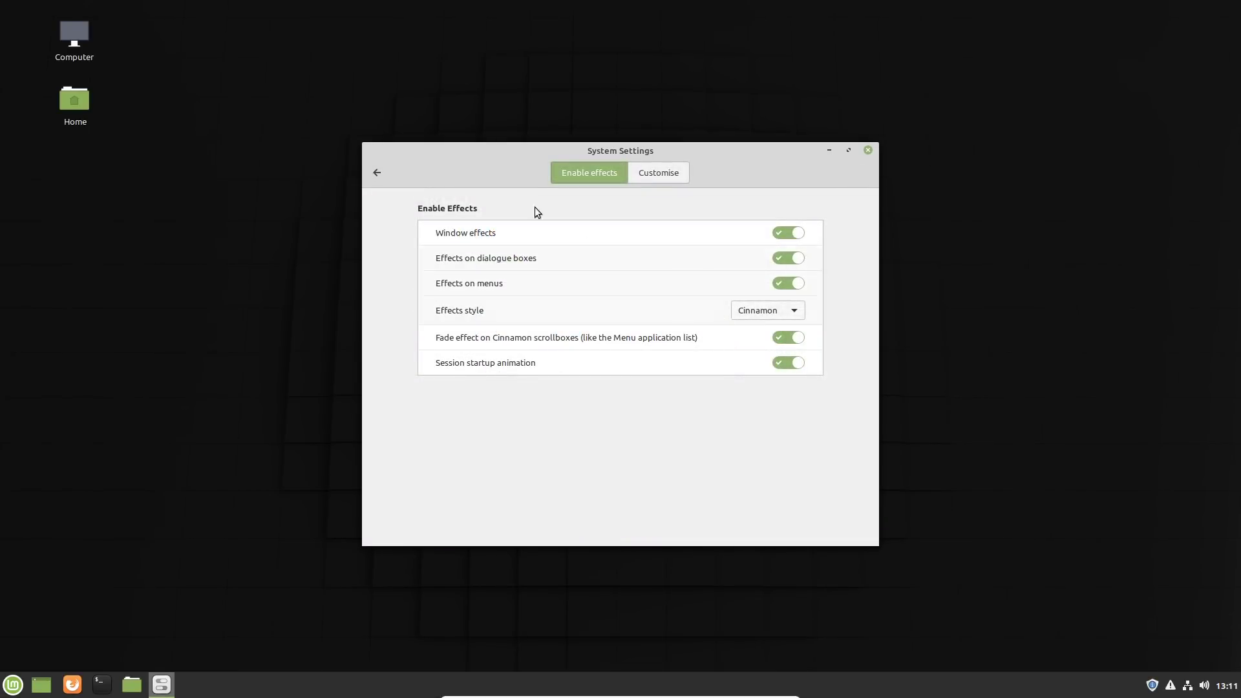
left_click(378, 174)
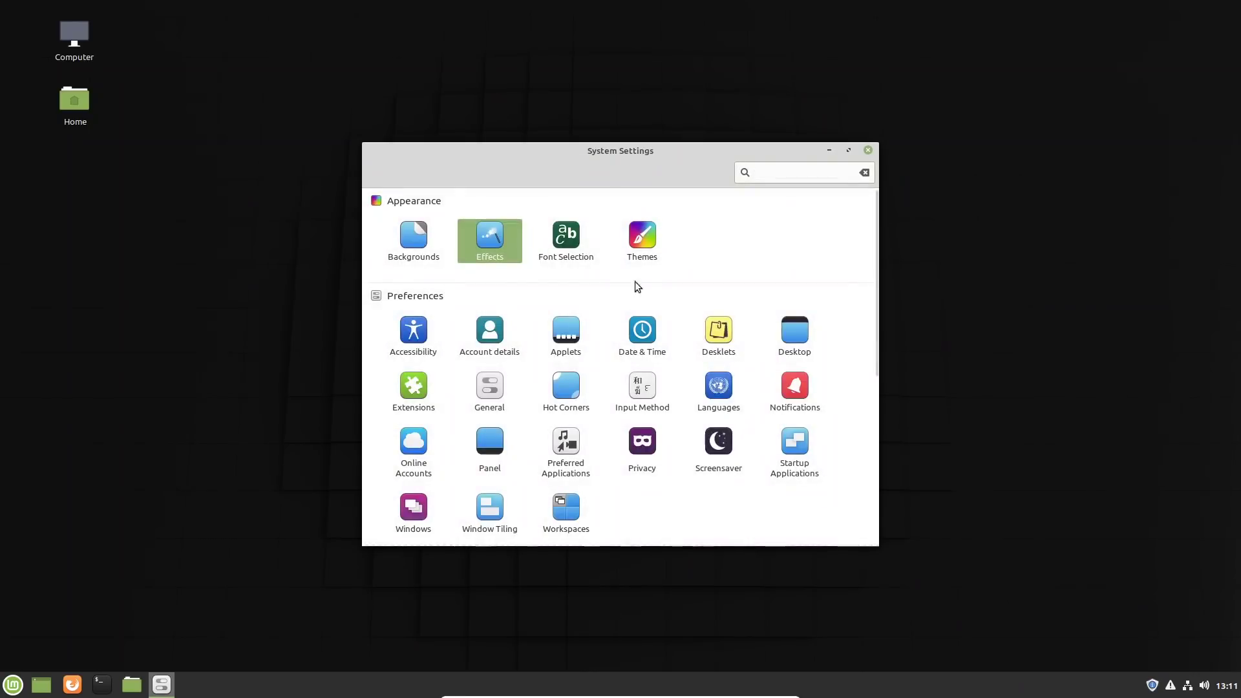
left_click(574, 239)
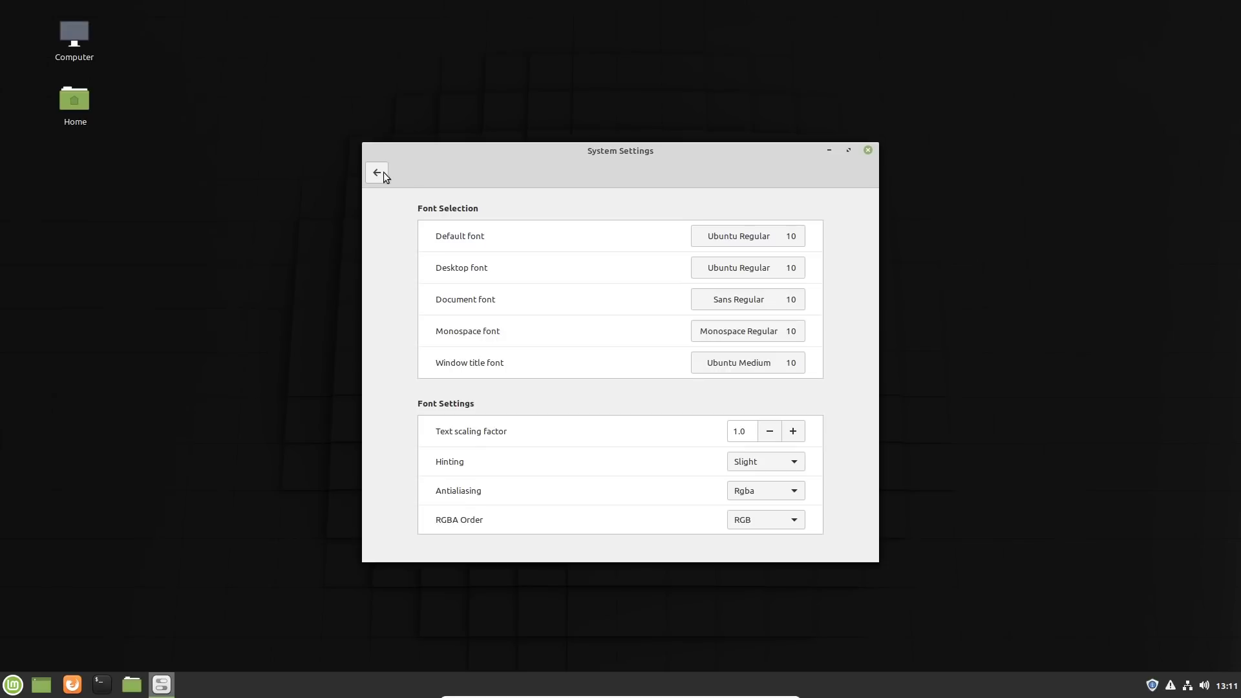
Step: Review the Themes page's available choices for window borders, icons, controls, mouse pointer and desktop
left_click(377, 175)
left_click(640, 238)
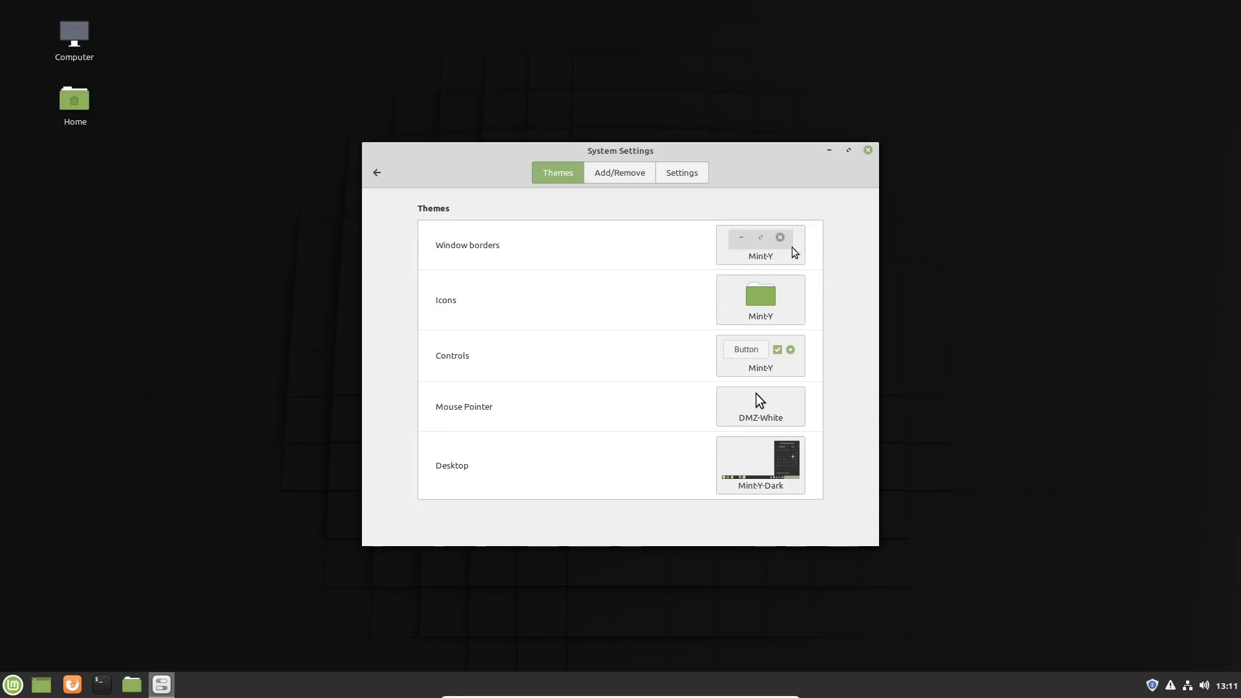
left_click(776, 255)
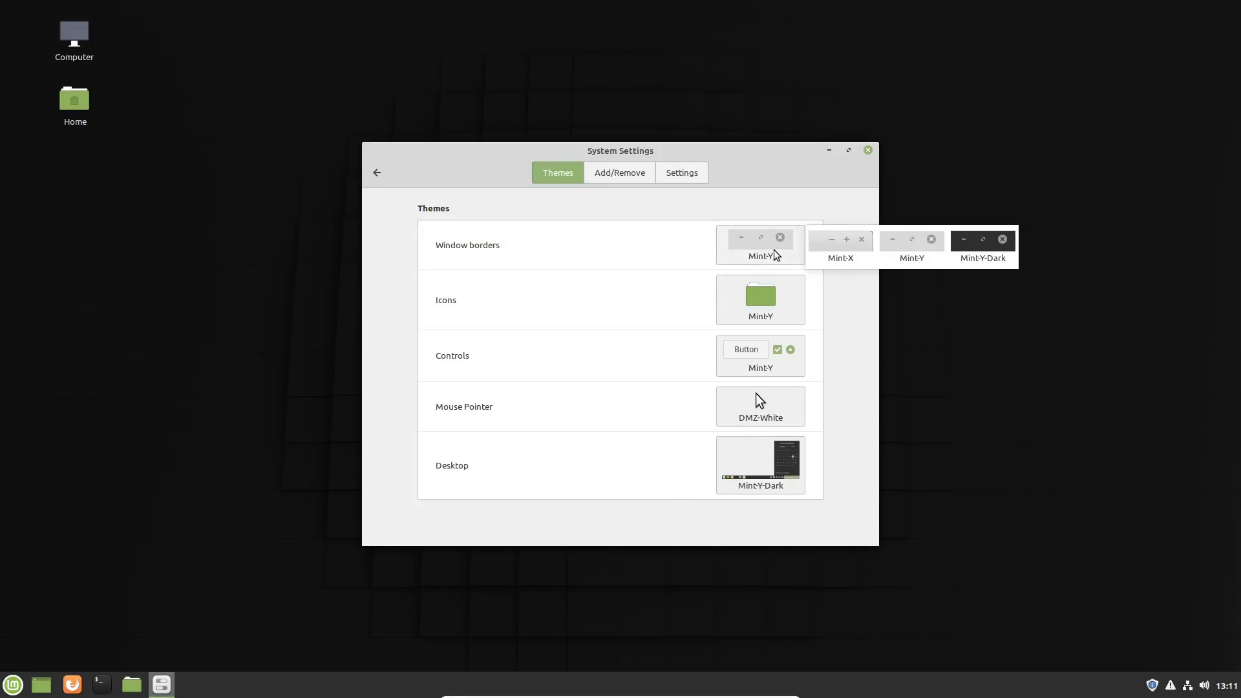
left_click(787, 305)
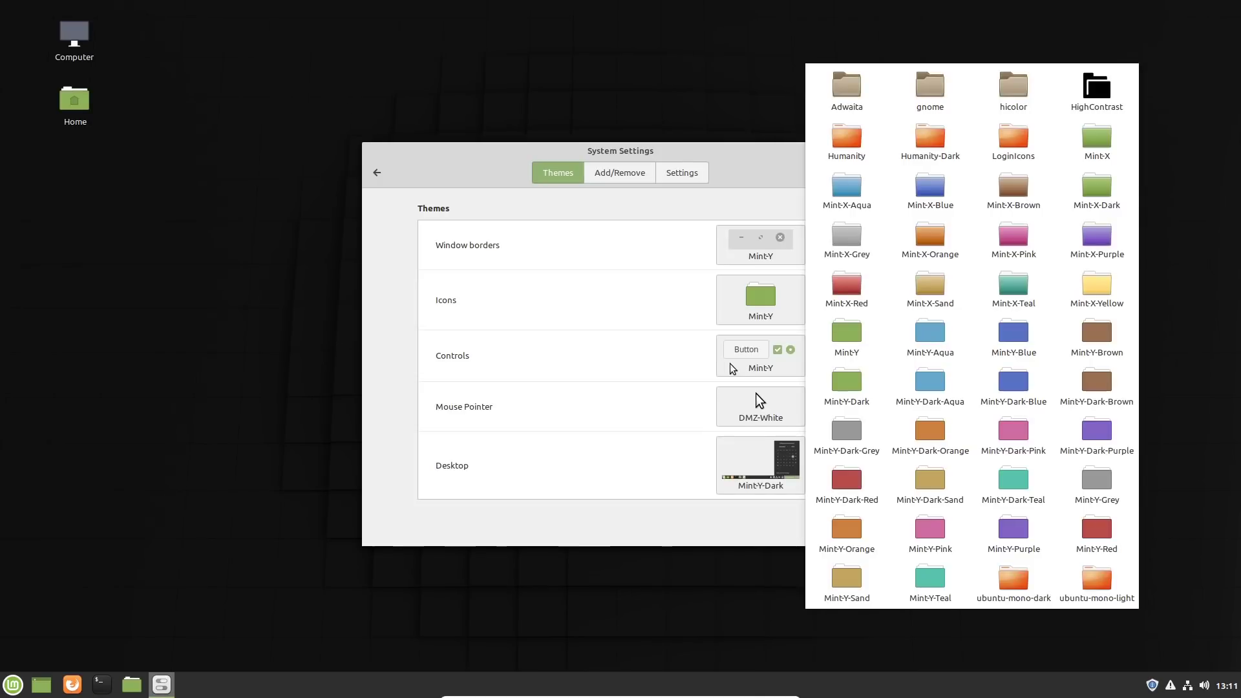
left_click(738, 367)
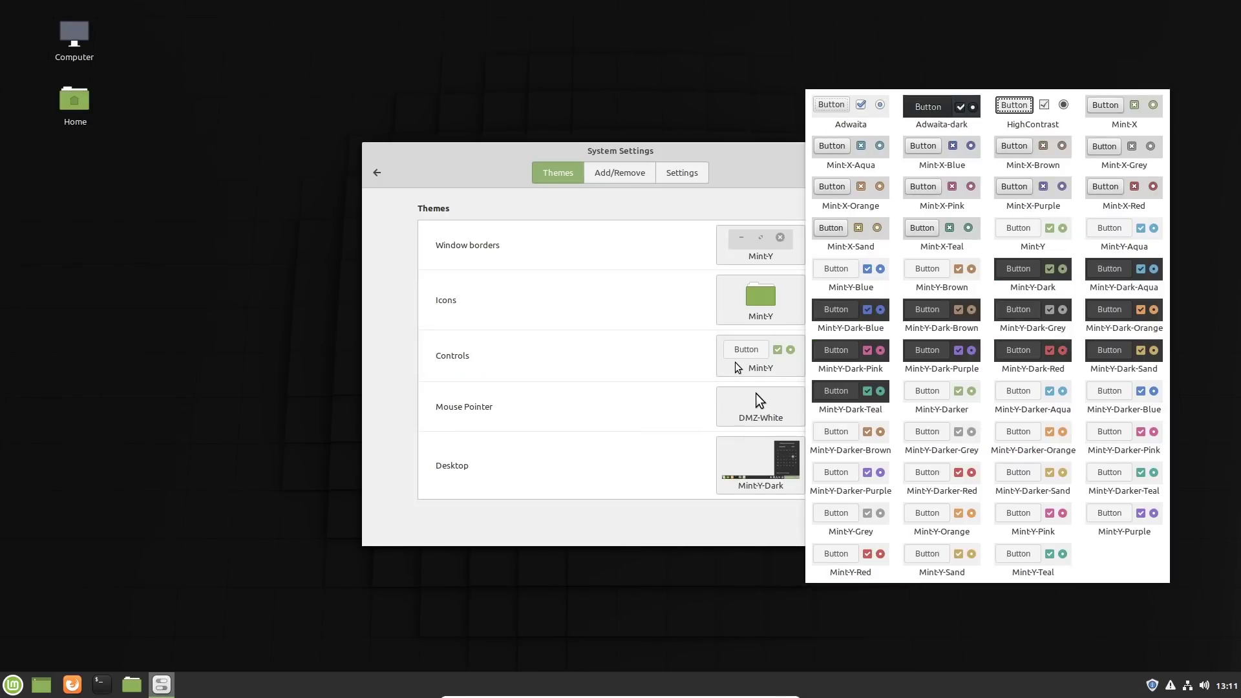
left_click(741, 416)
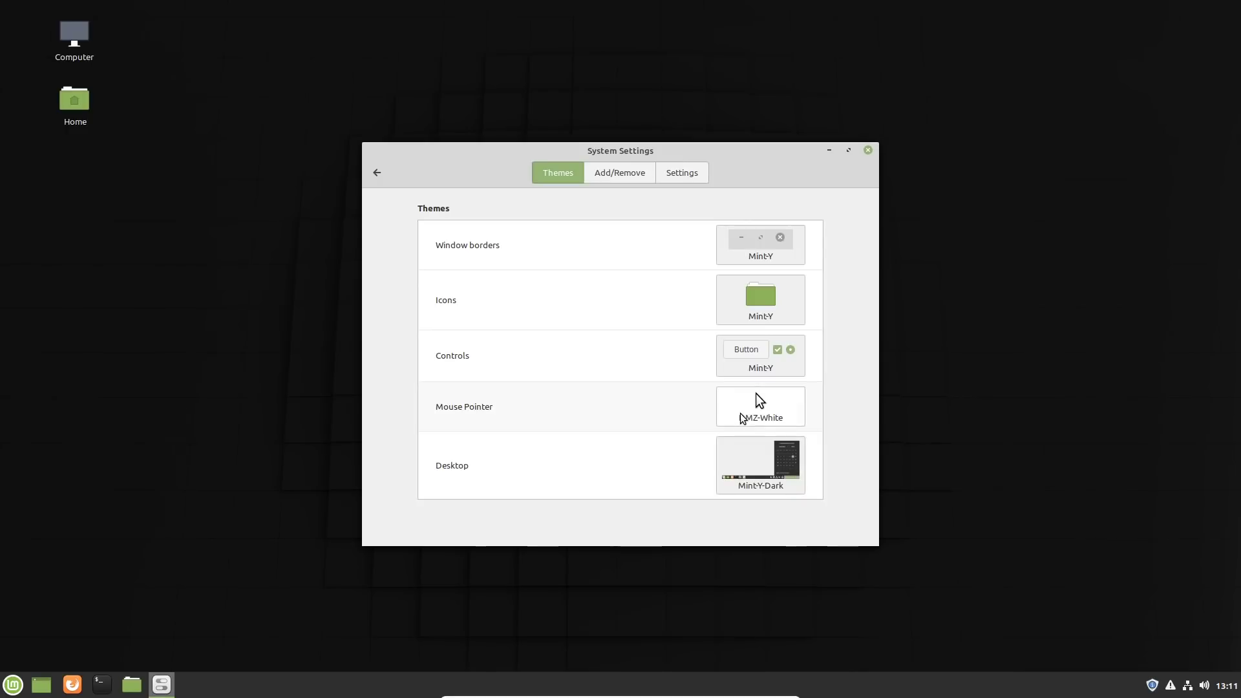
left_click(759, 450)
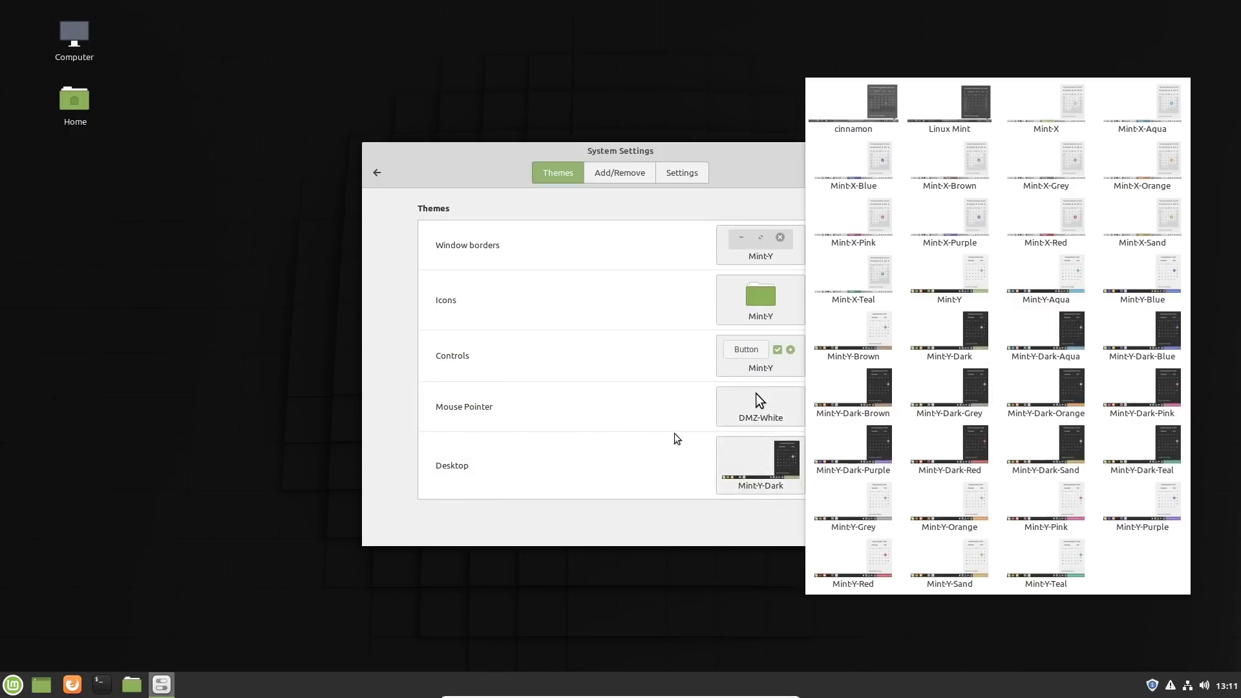
left_click(655, 159)
left_click(367, 176)
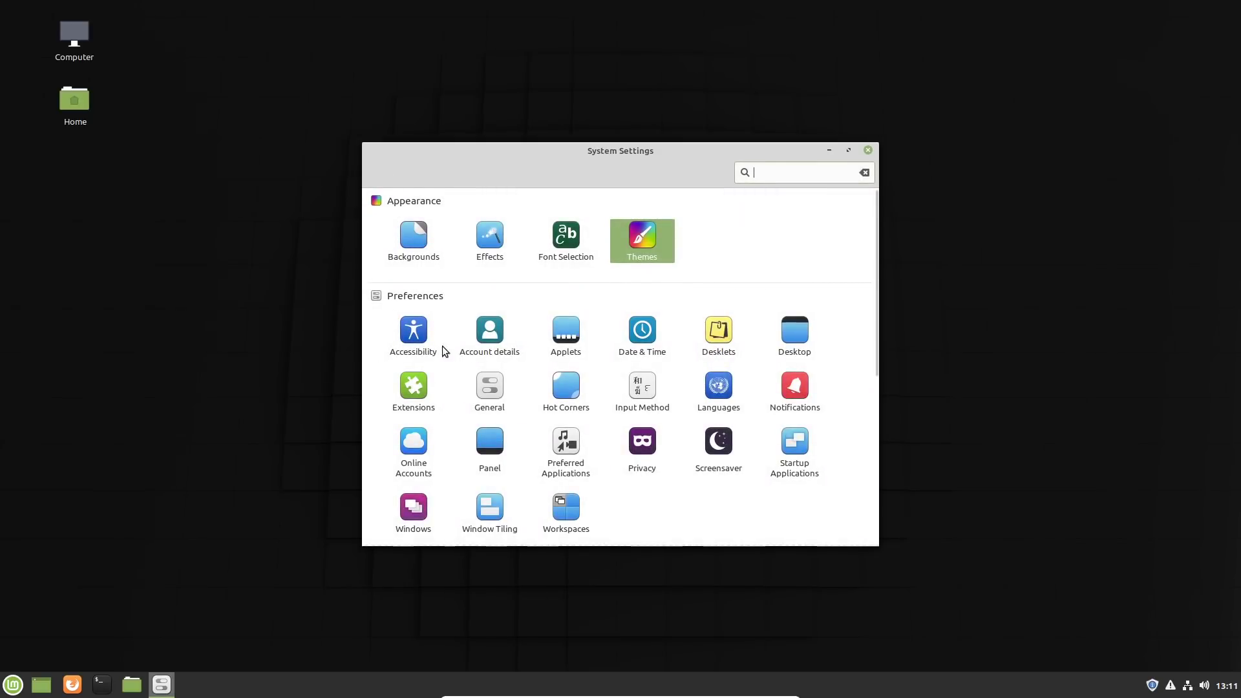
Step: Look over the installed items on the Applets and Desklets pages
left_click(564, 334)
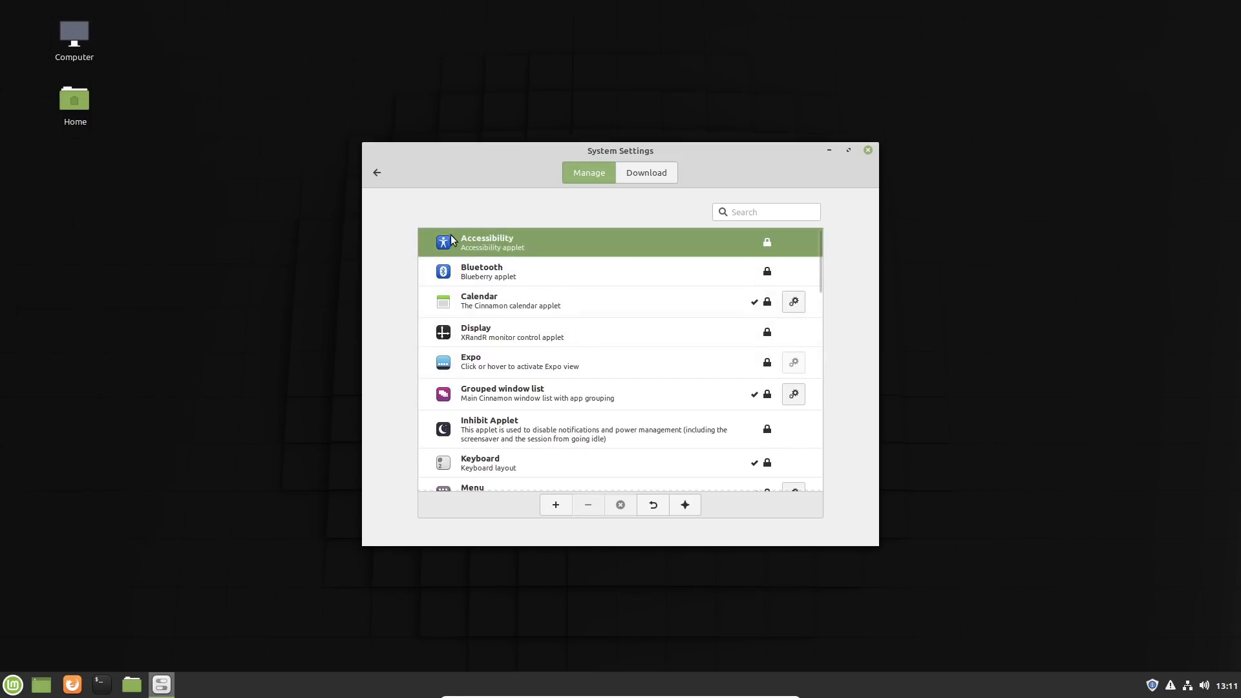
left_click(380, 170)
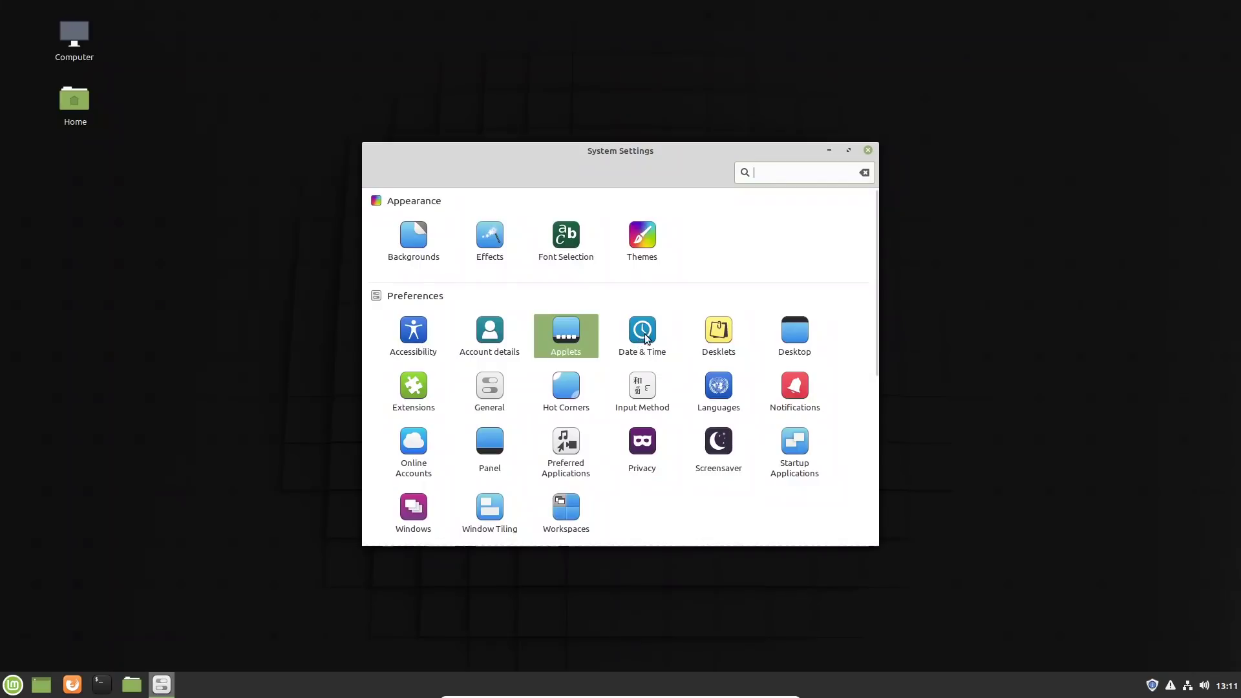
left_click(716, 329)
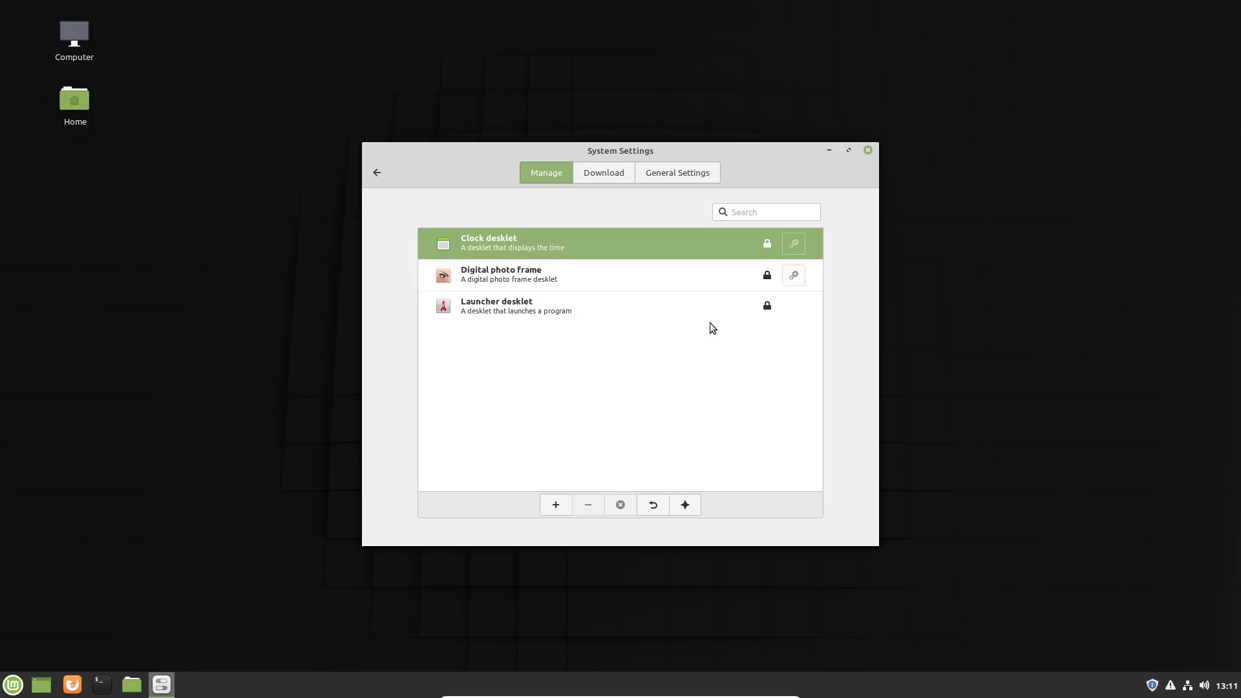
left_click(378, 173)
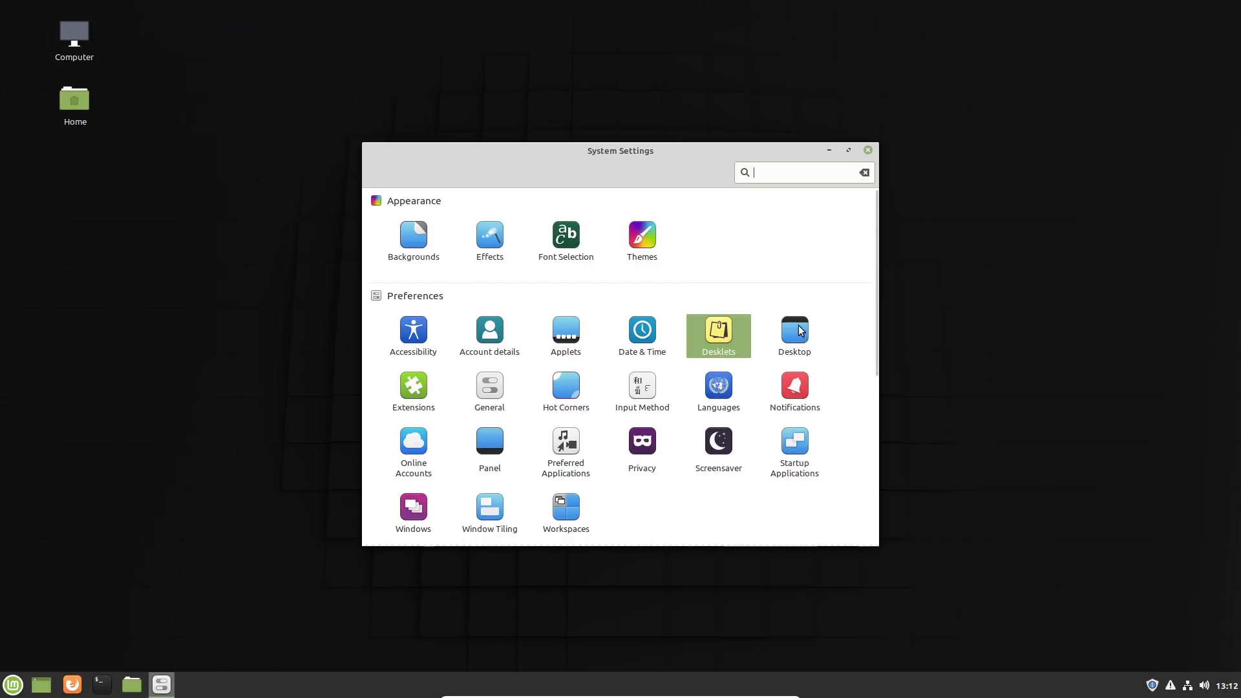
Step: Show the Rubbish Bin icon on the desktop, keeping the layout at Show desktop icons on primary monitor only
left_click(799, 333)
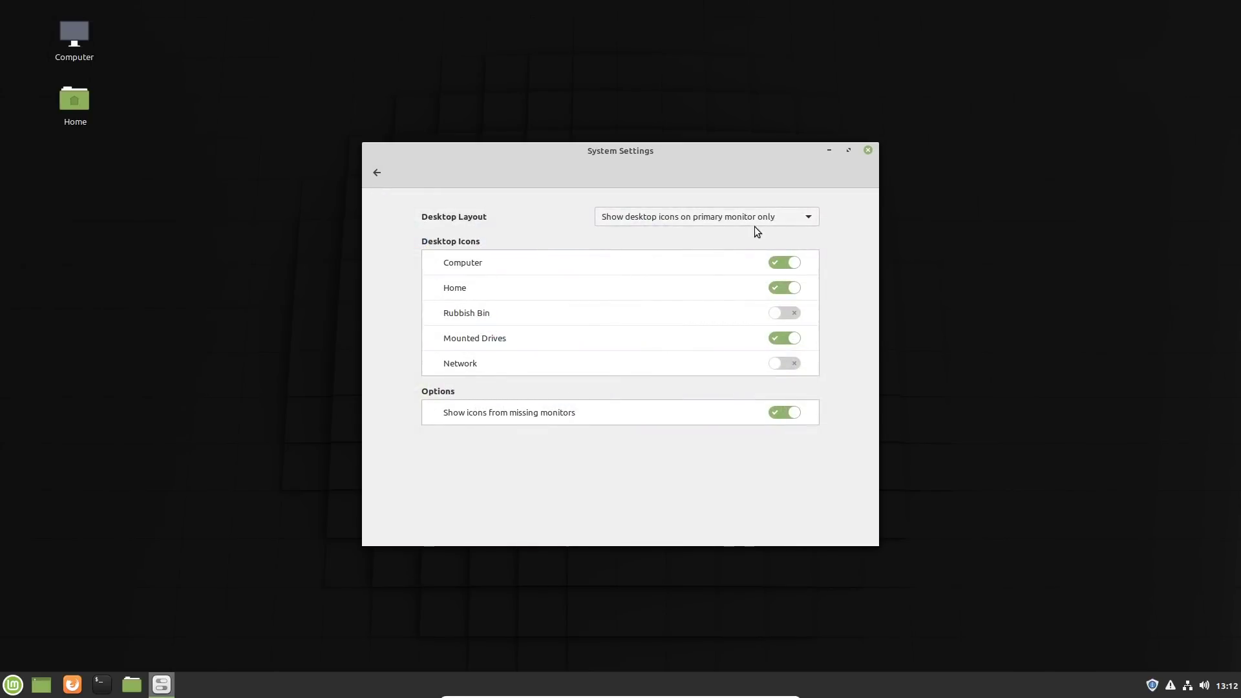
left_click(680, 218)
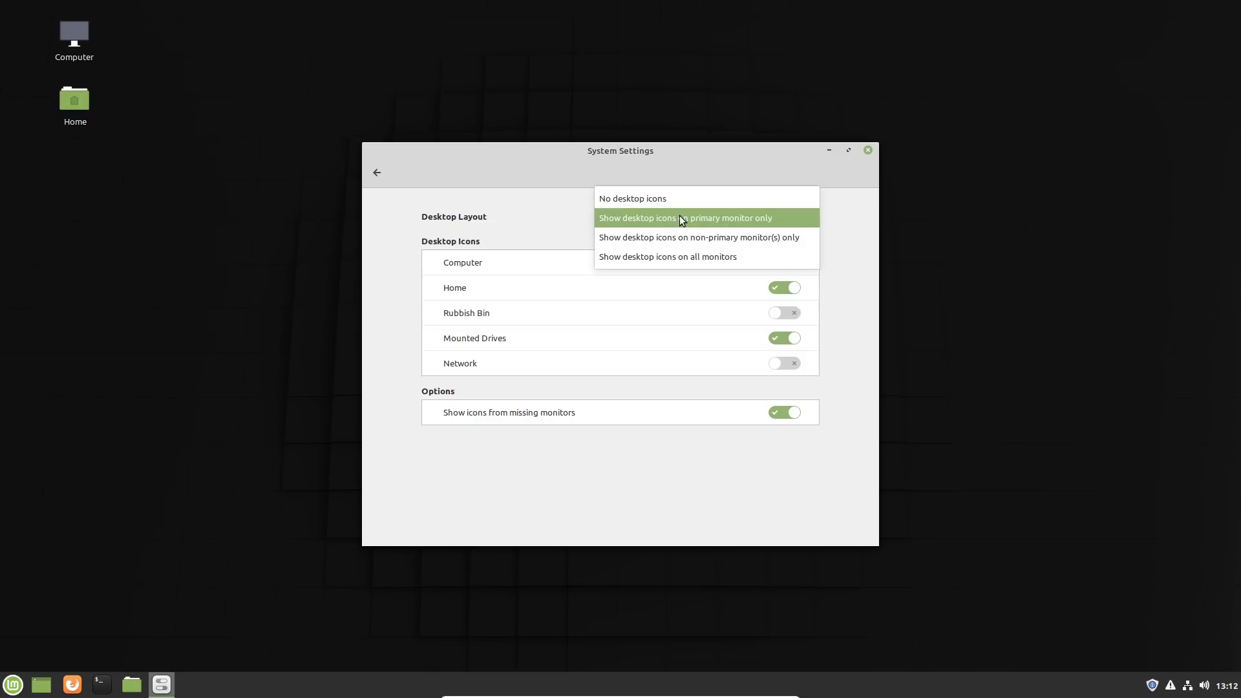
left_click(680, 218)
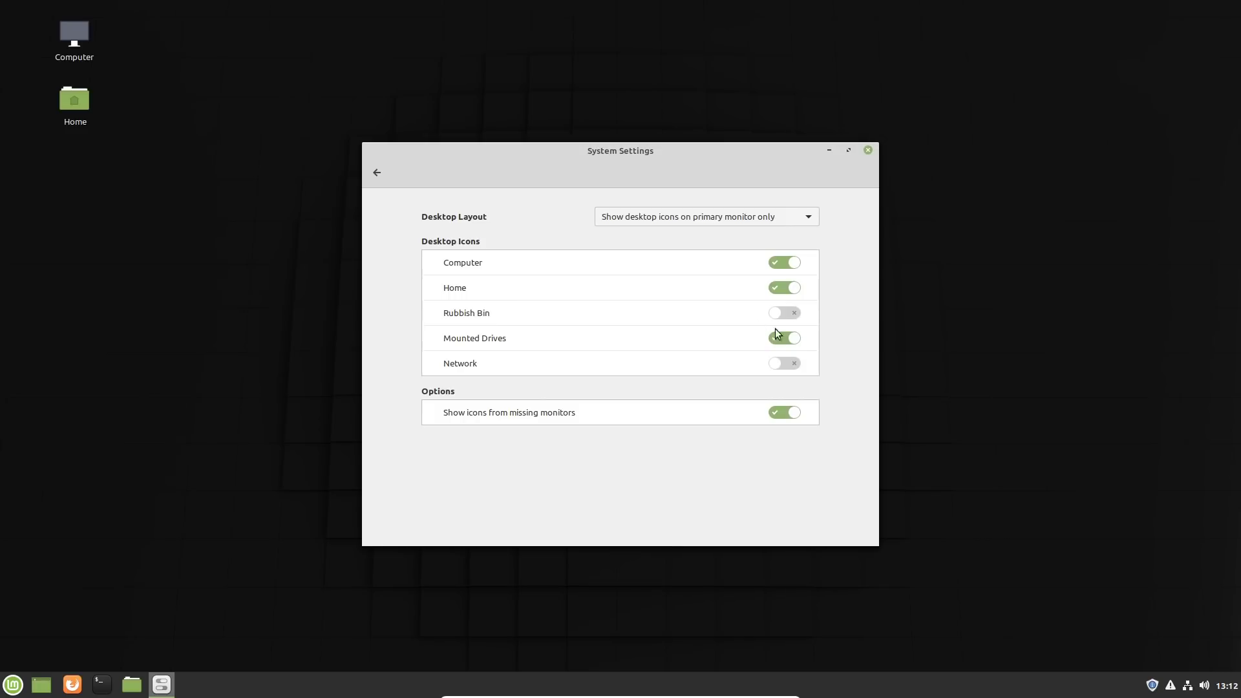
left_click(788, 314)
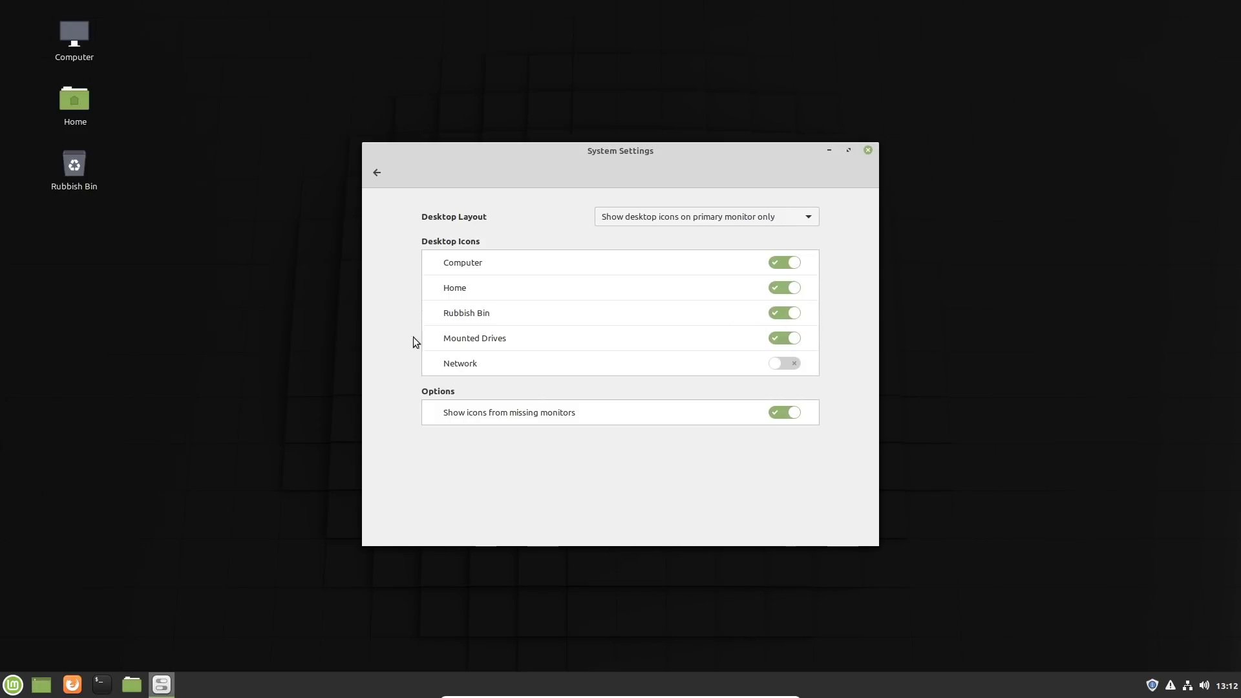
left_click(382, 174)
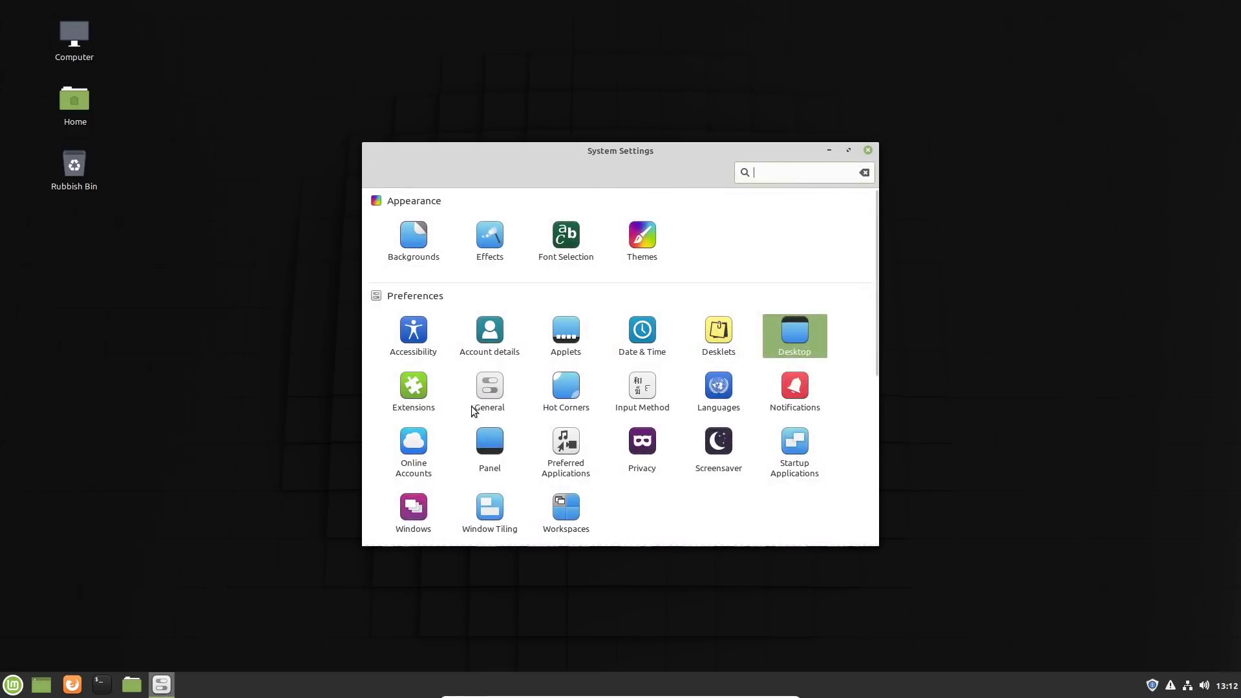
Step: Browse the full list of downloadable Cinnamon extensions and return to the settings overview
left_click(420, 389)
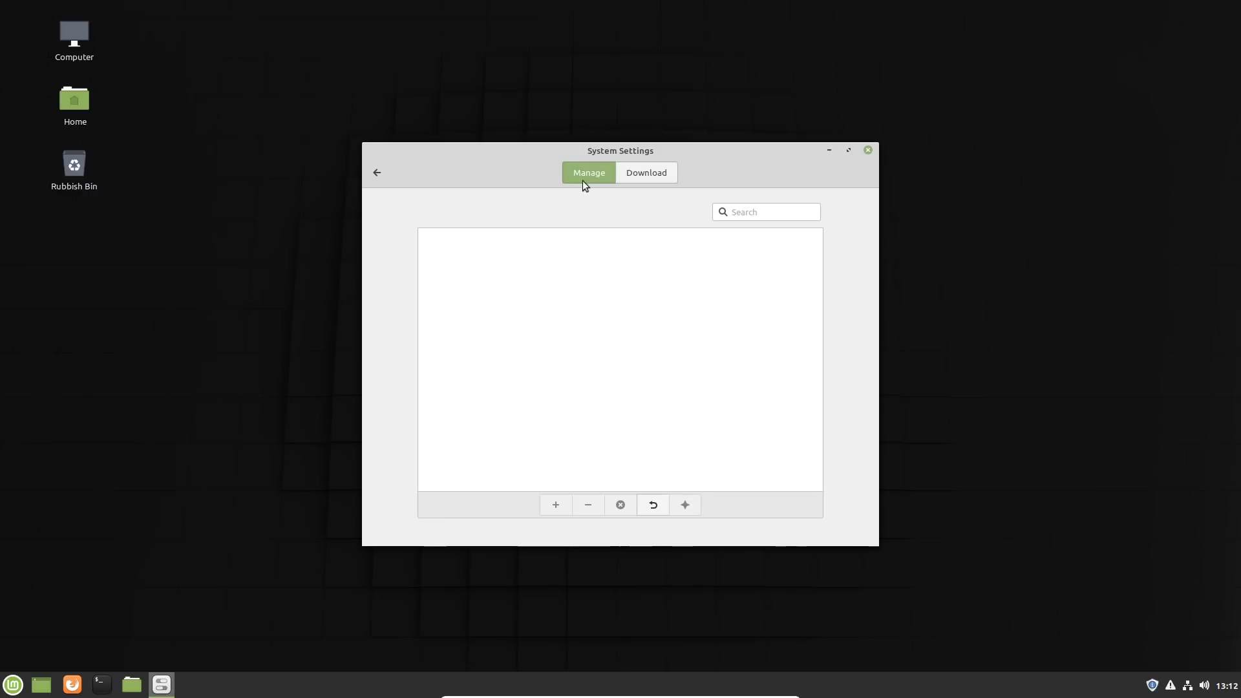
left_click(631, 176)
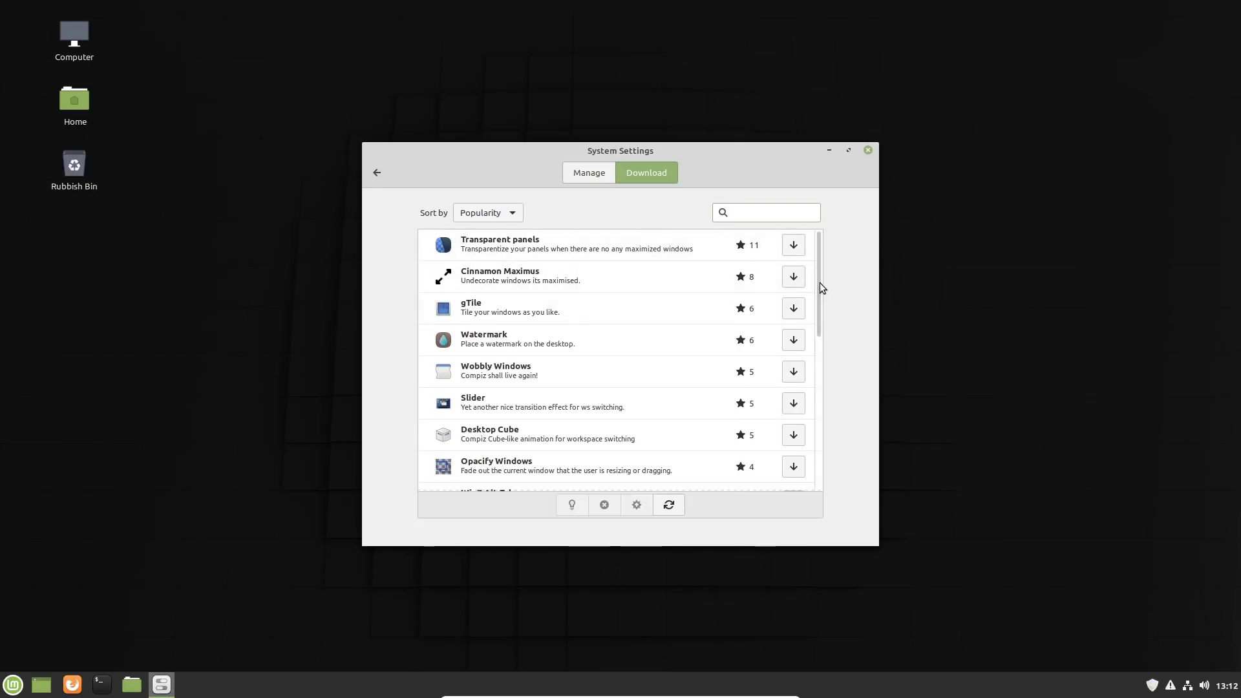
left_click_drag(818, 287, 821, 316)
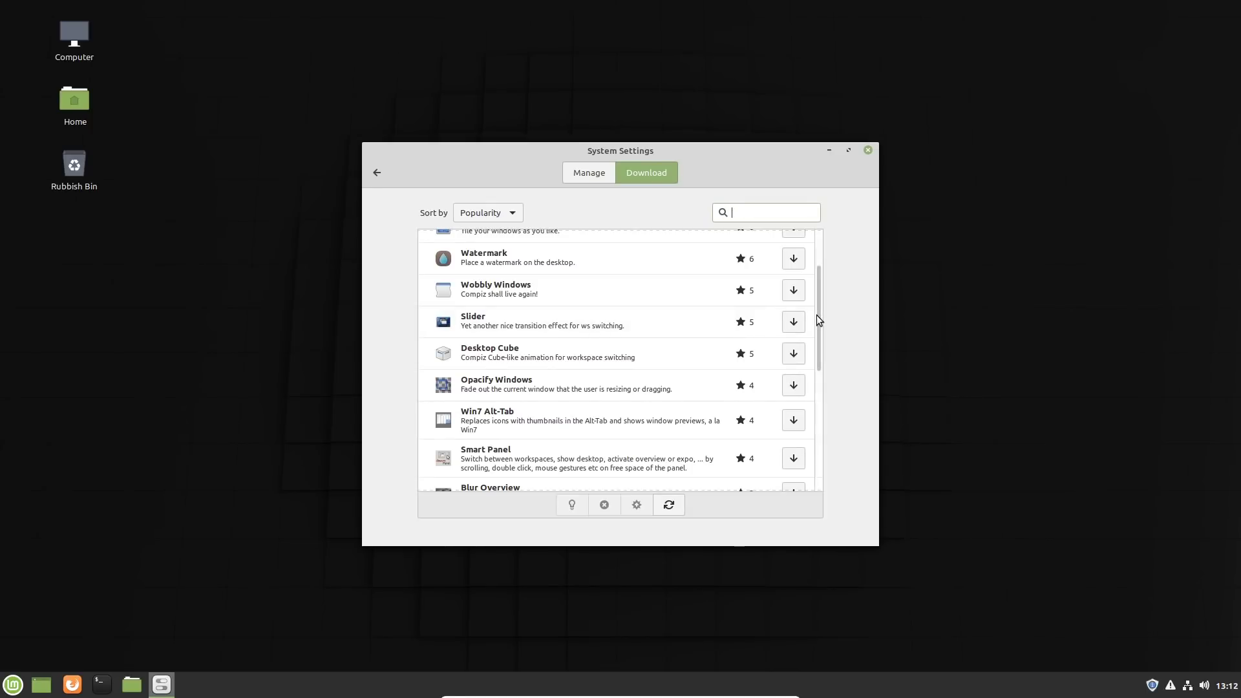
left_click_drag(817, 315, 809, 443)
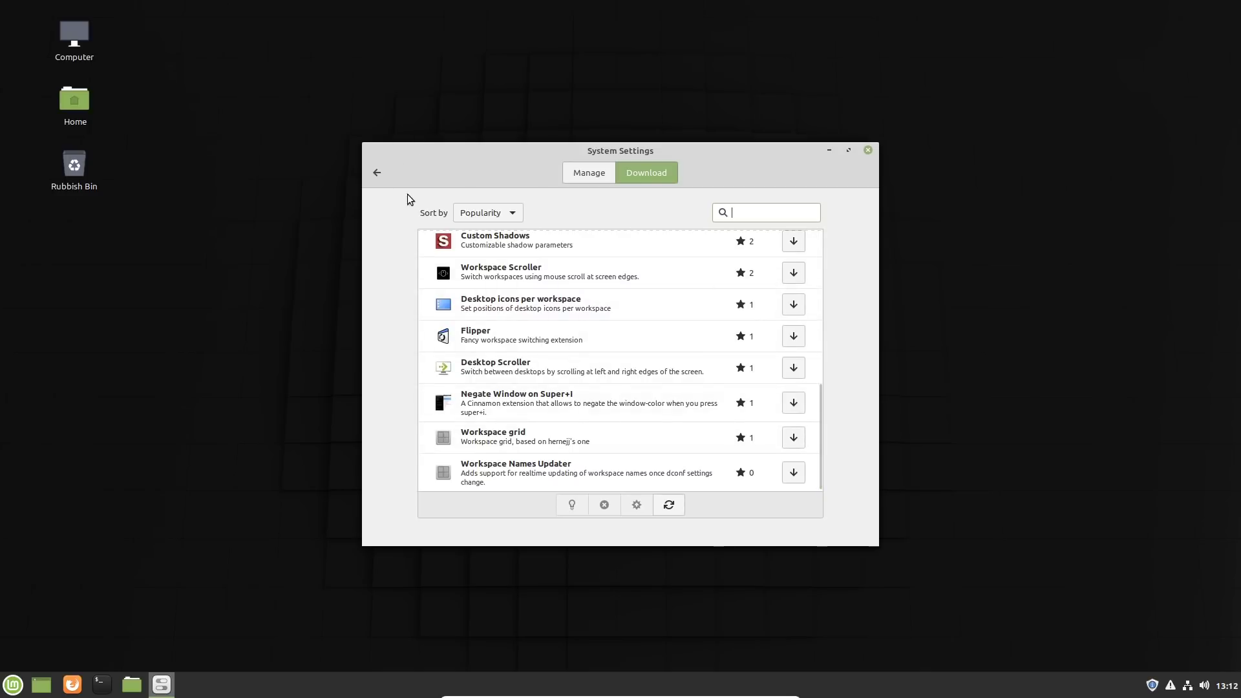
left_click(377, 172)
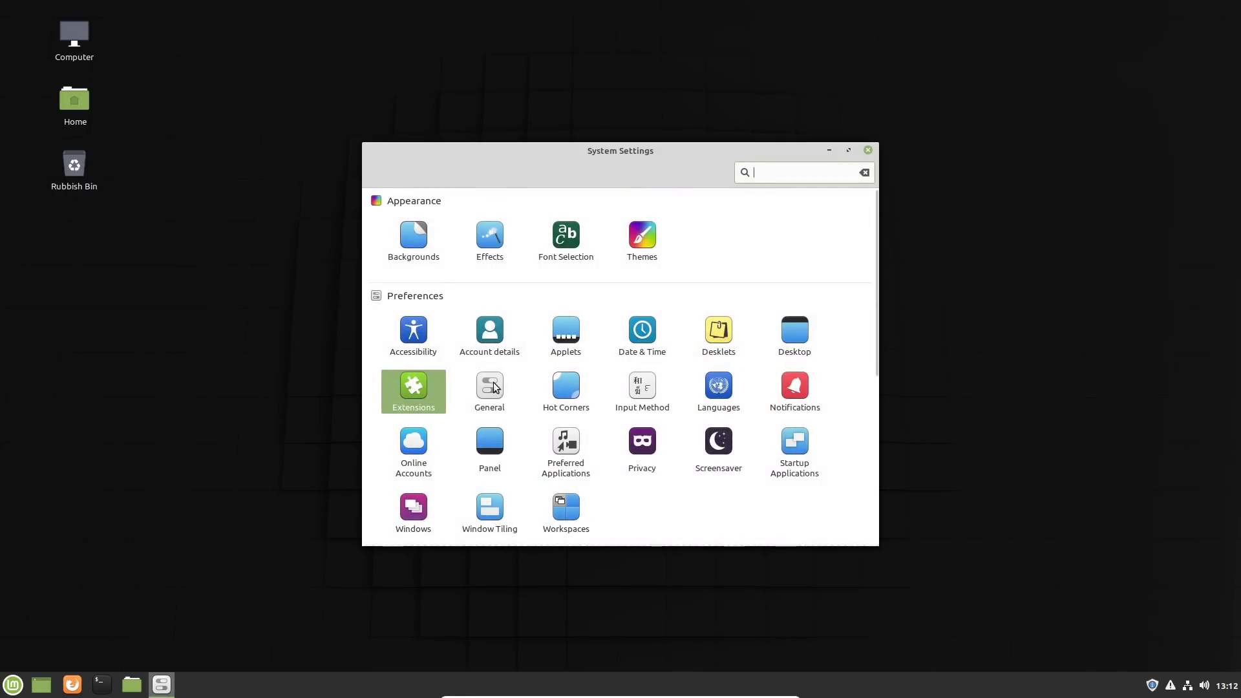
Step: Review the General page's compositor and miscellaneous options, and the Hot Corners settings
left_click(486, 388)
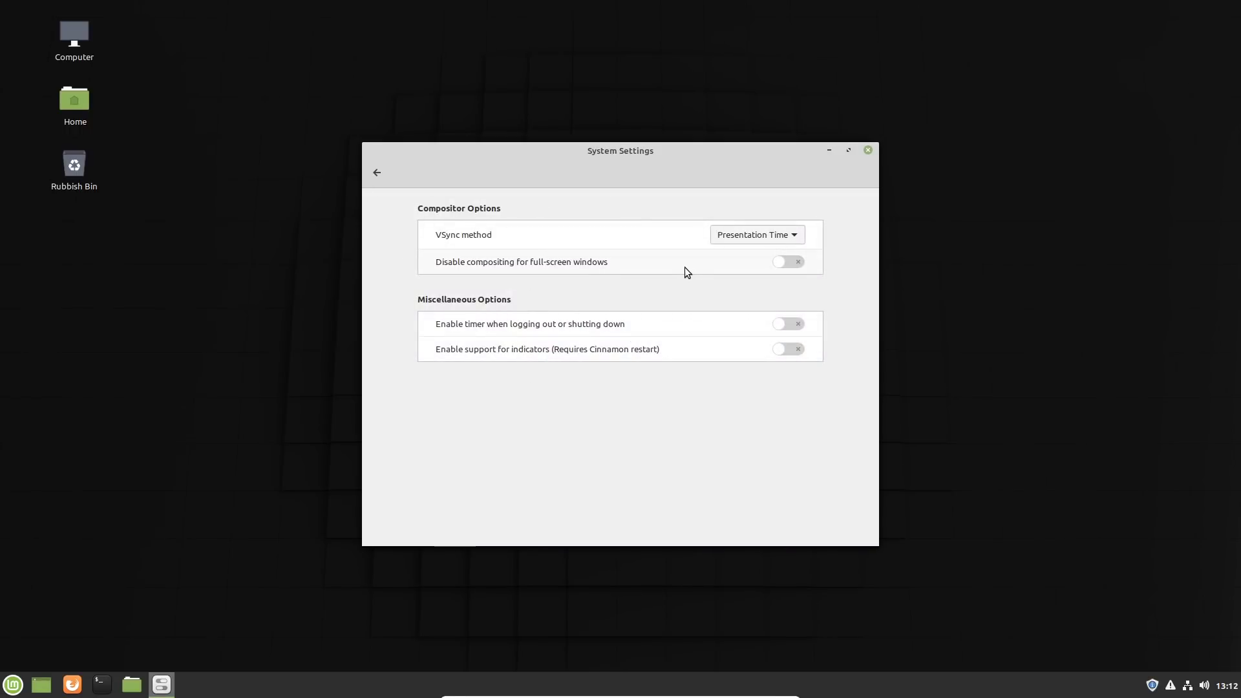
left_click(377, 173)
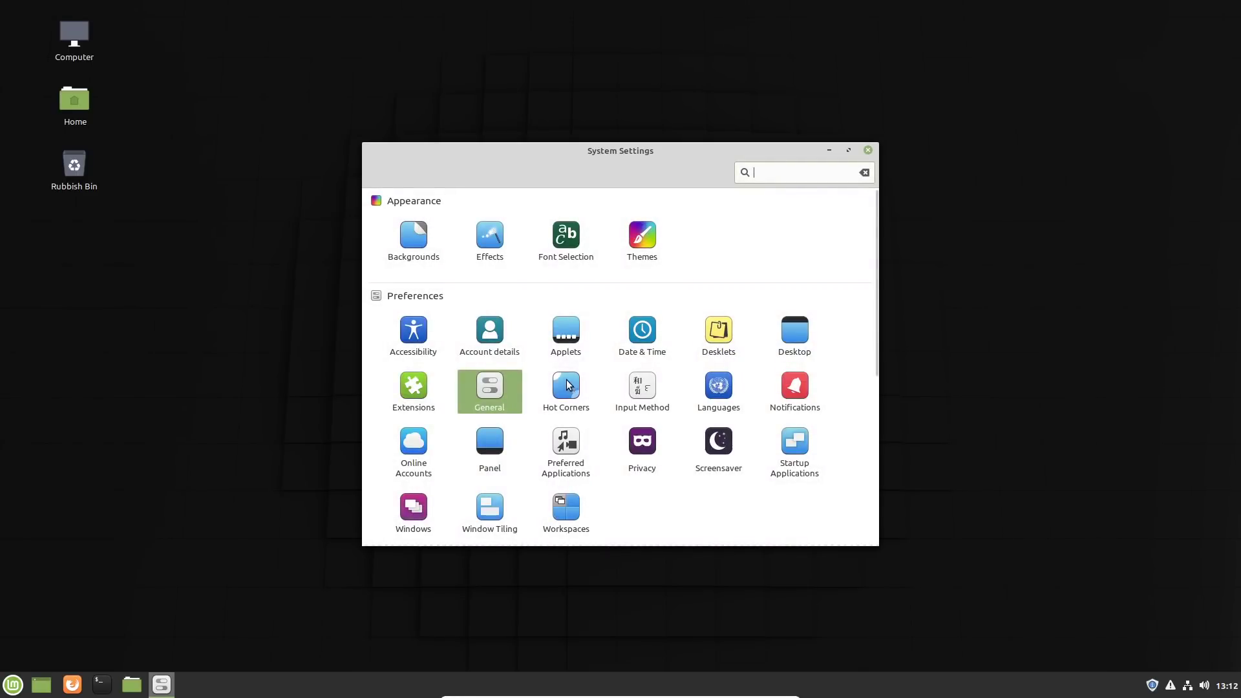
left_click(568, 386)
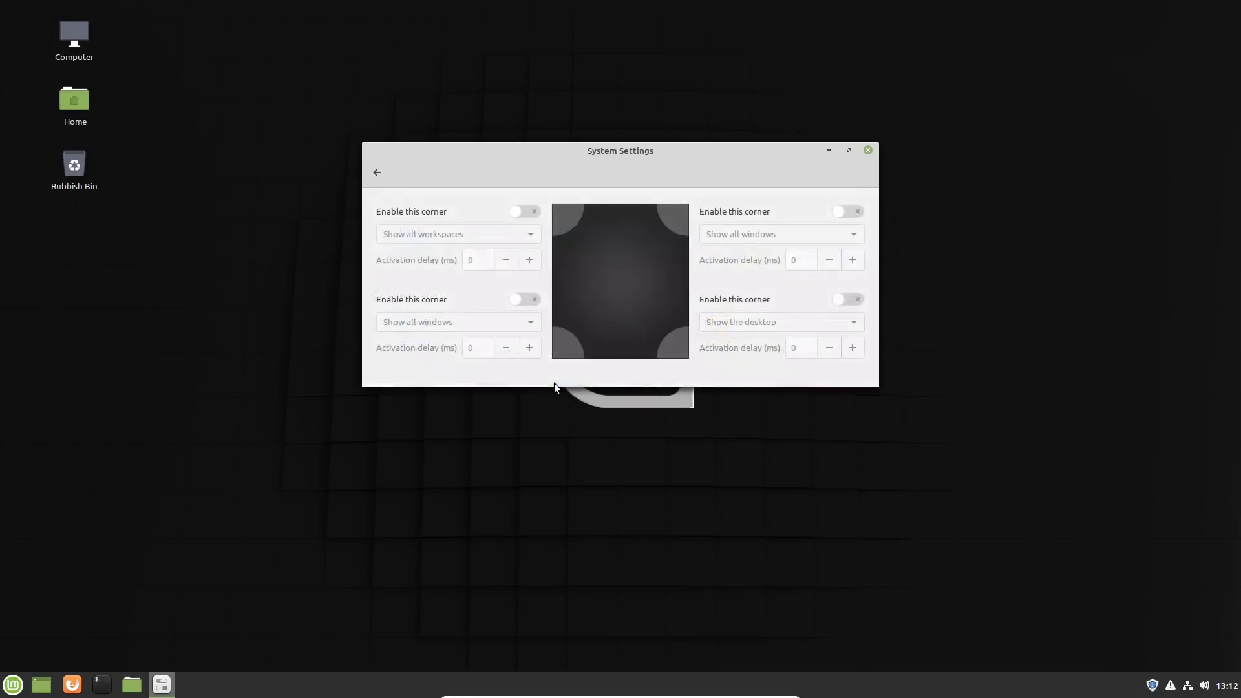
left_click(377, 173)
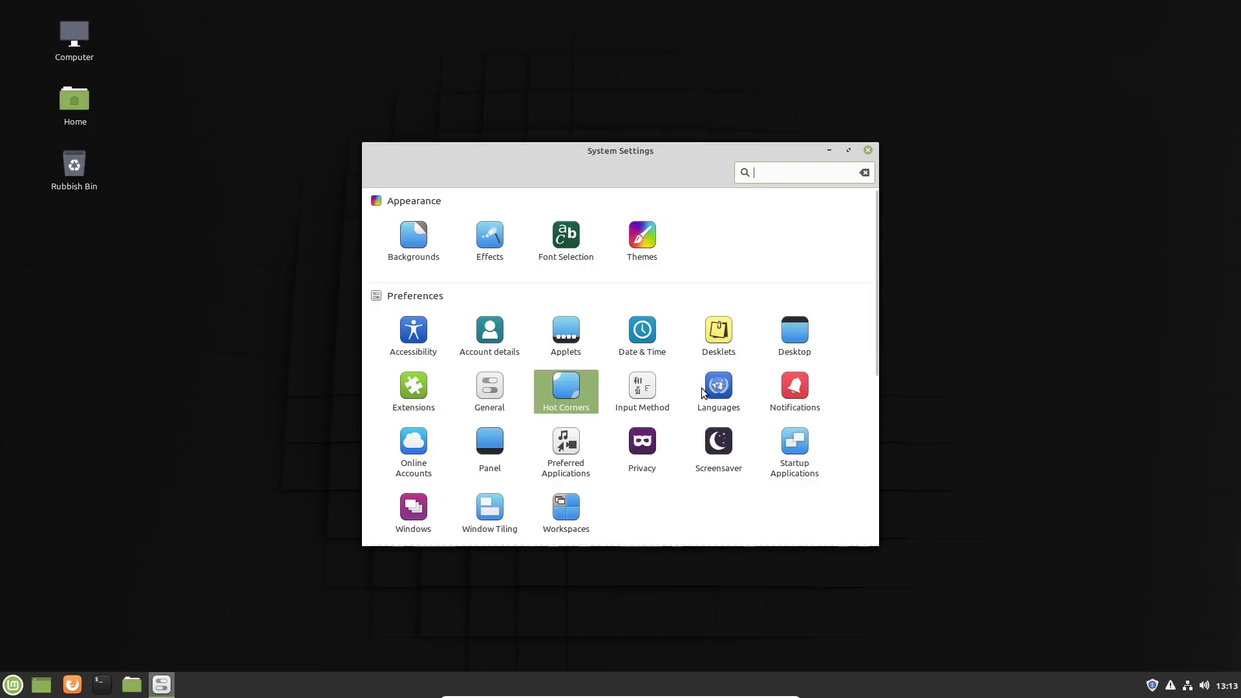
Step: Look through the account providers offered under Online Accounts and return to the settings overview
left_click(414, 441)
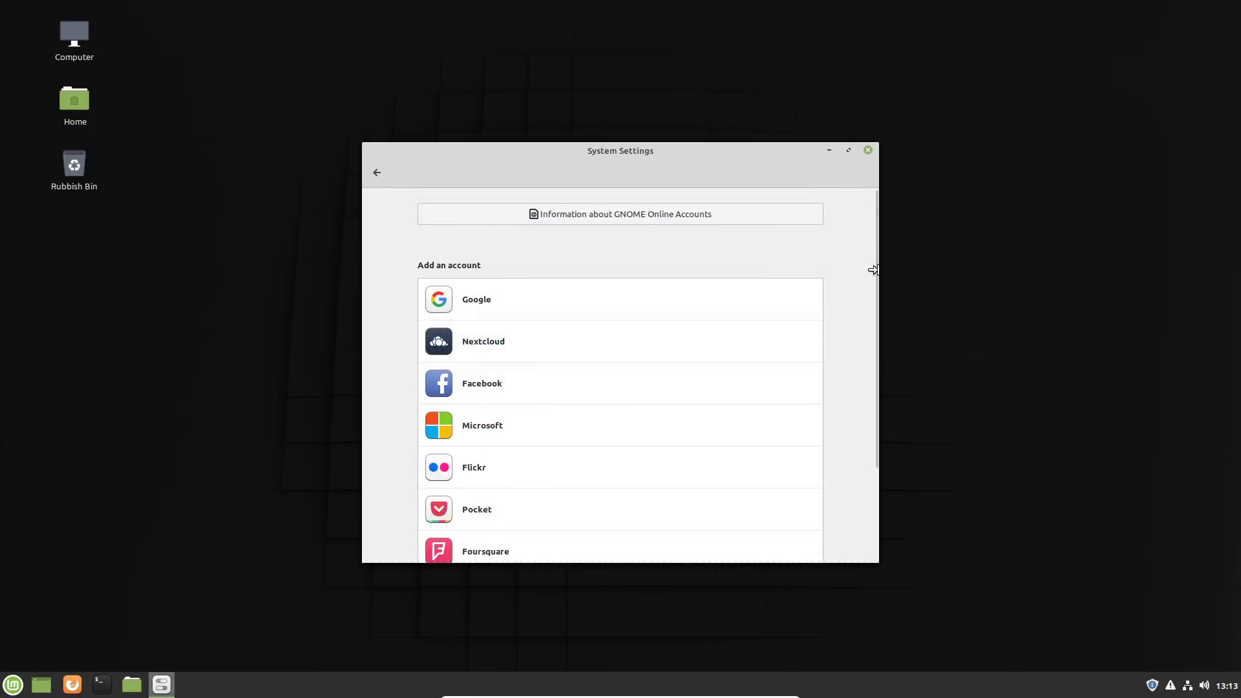
left_click_drag(875, 258, 870, 343)
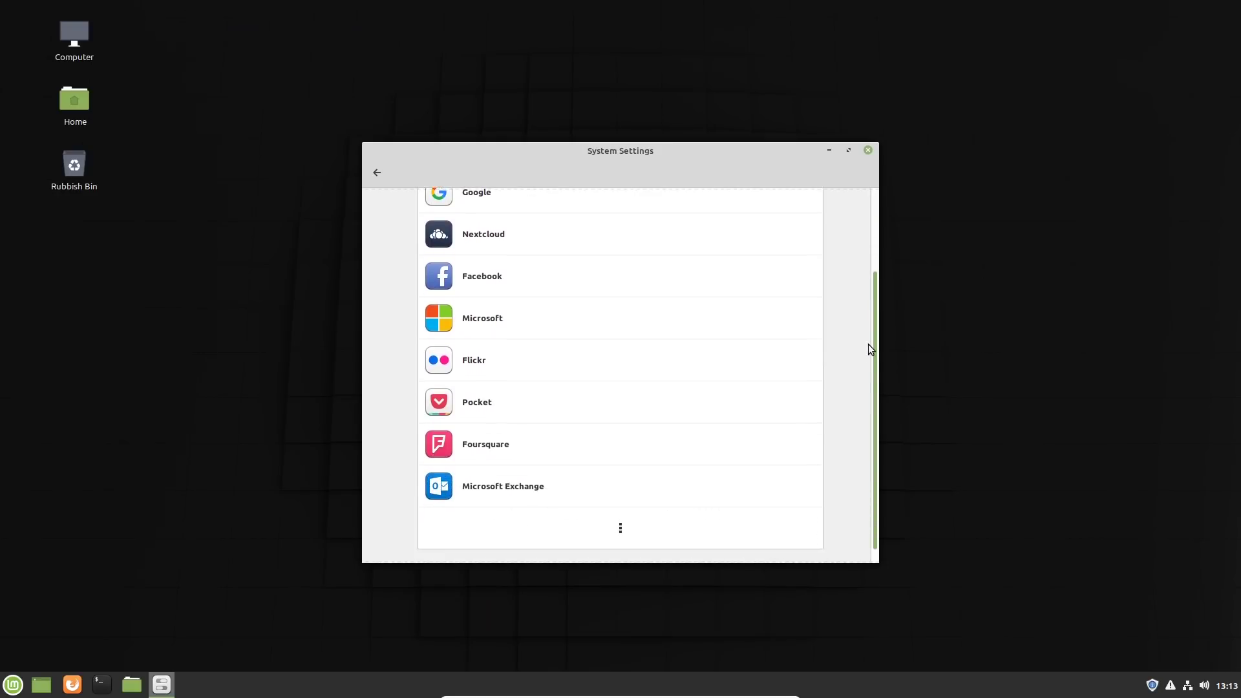
left_click(378, 174)
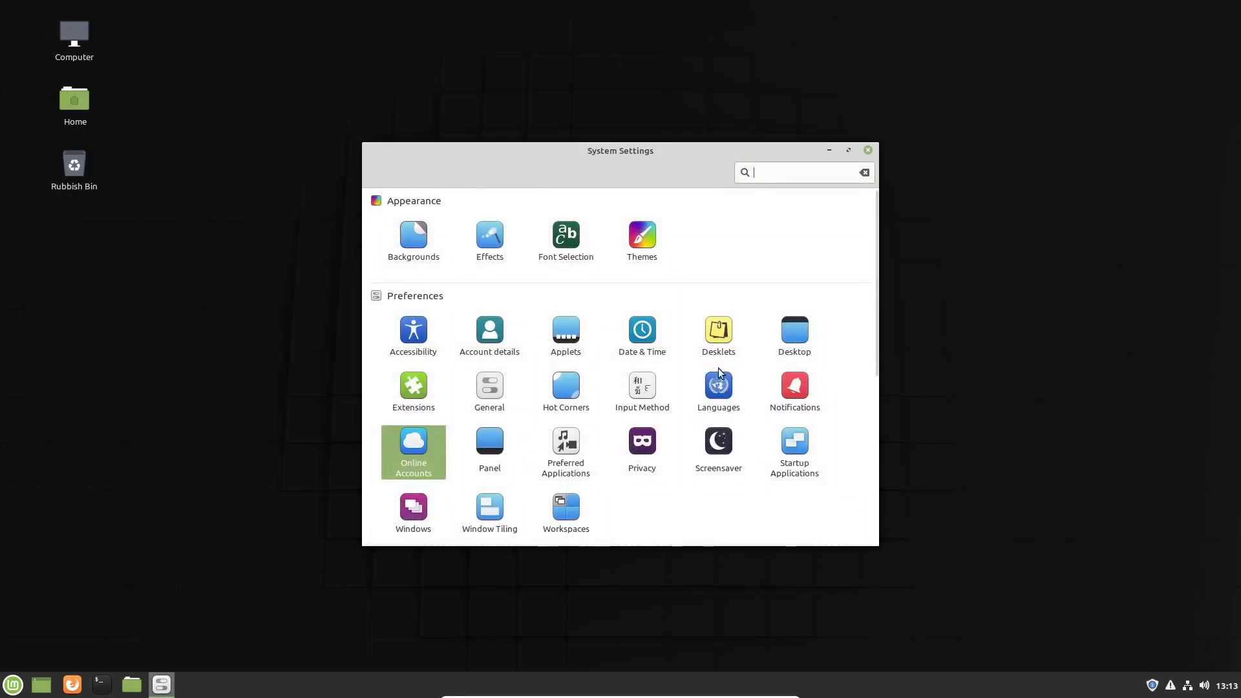
Step: Review the Panel settings and the default programs listed under Preferred Applications
left_click(510, 433)
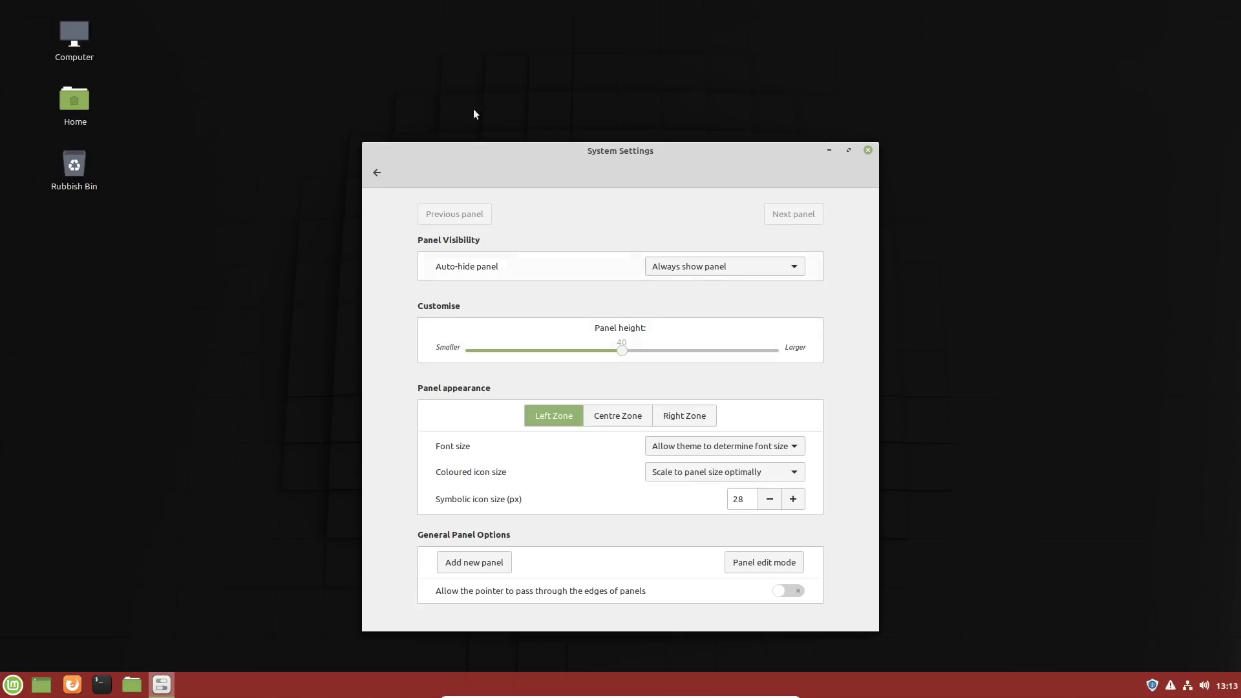
left_click(376, 173)
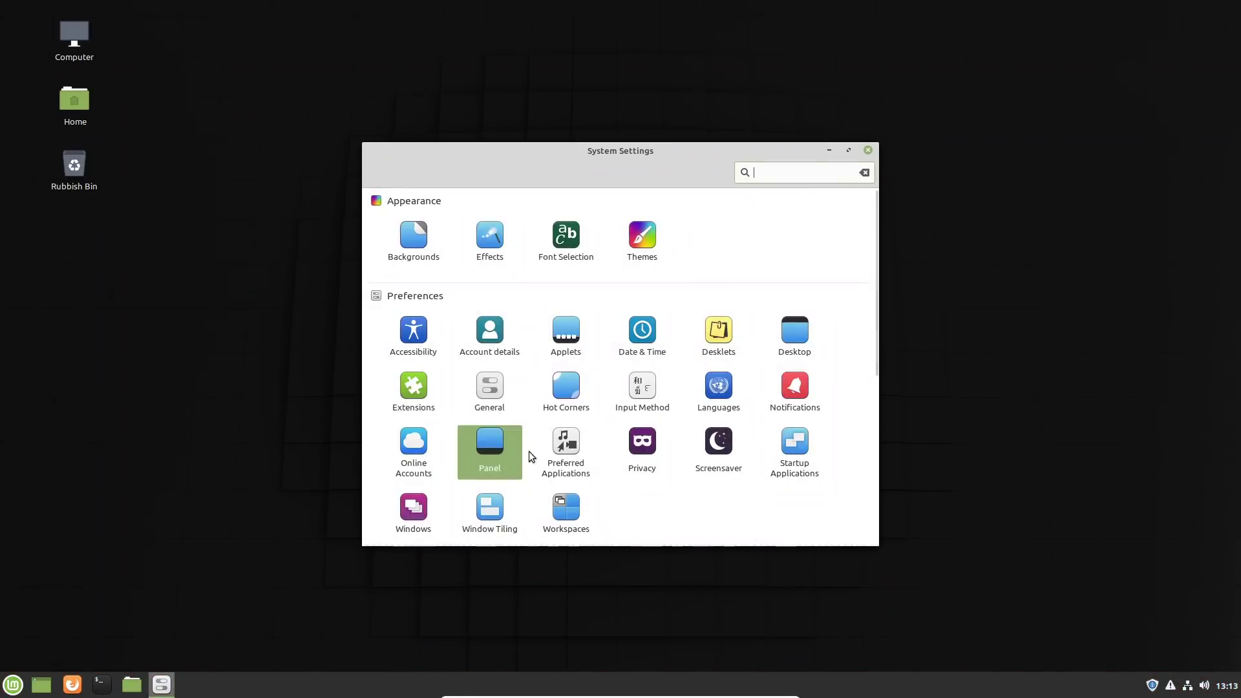
left_click(582, 454)
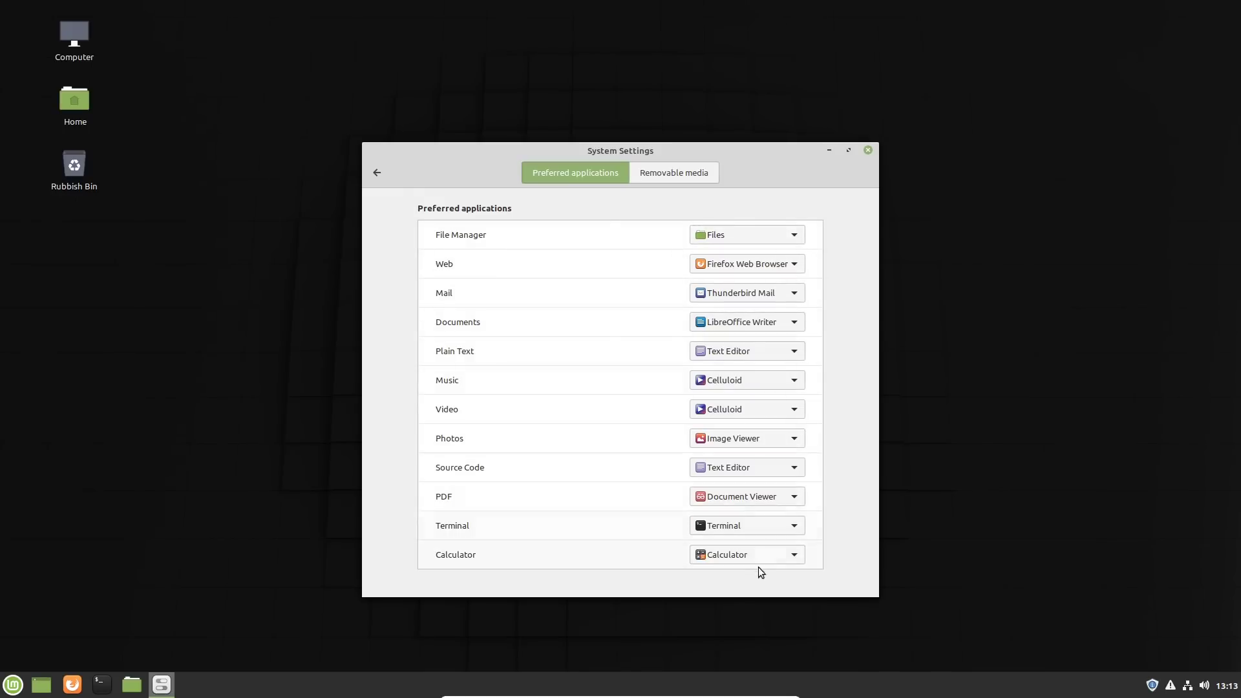
left_click(377, 172)
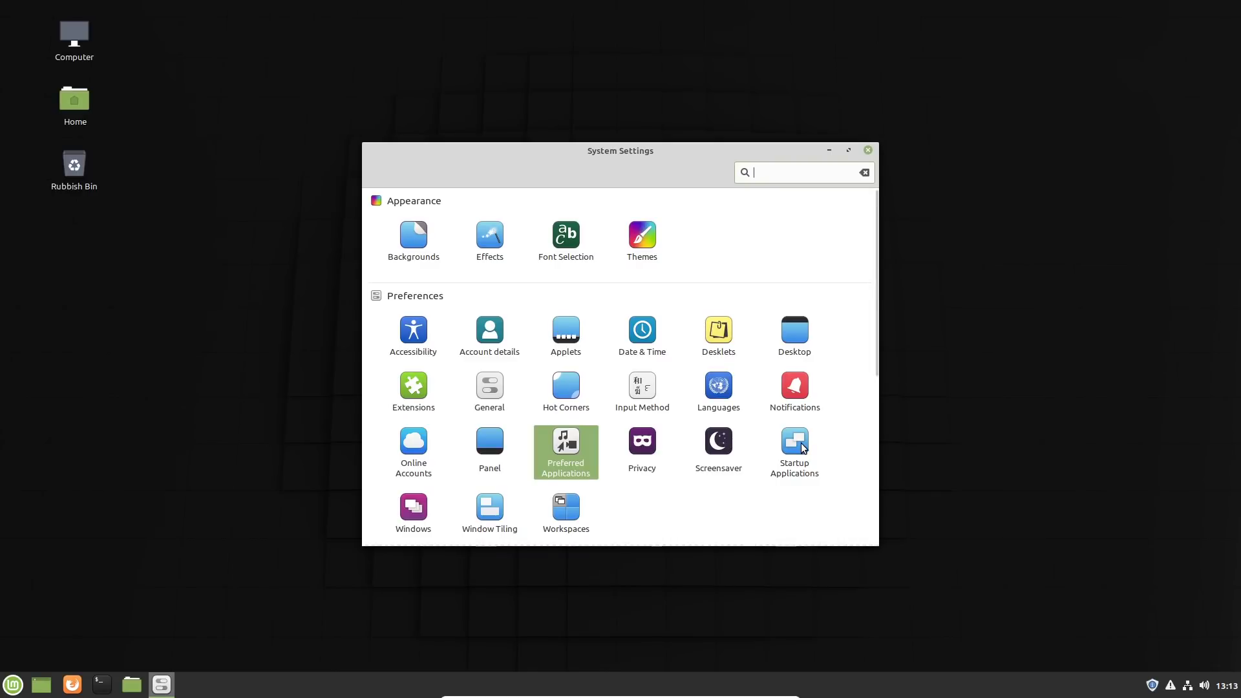
Step: Set the title bar buttons layout to Mac style (Left) in the Windows settings
left_click(421, 508)
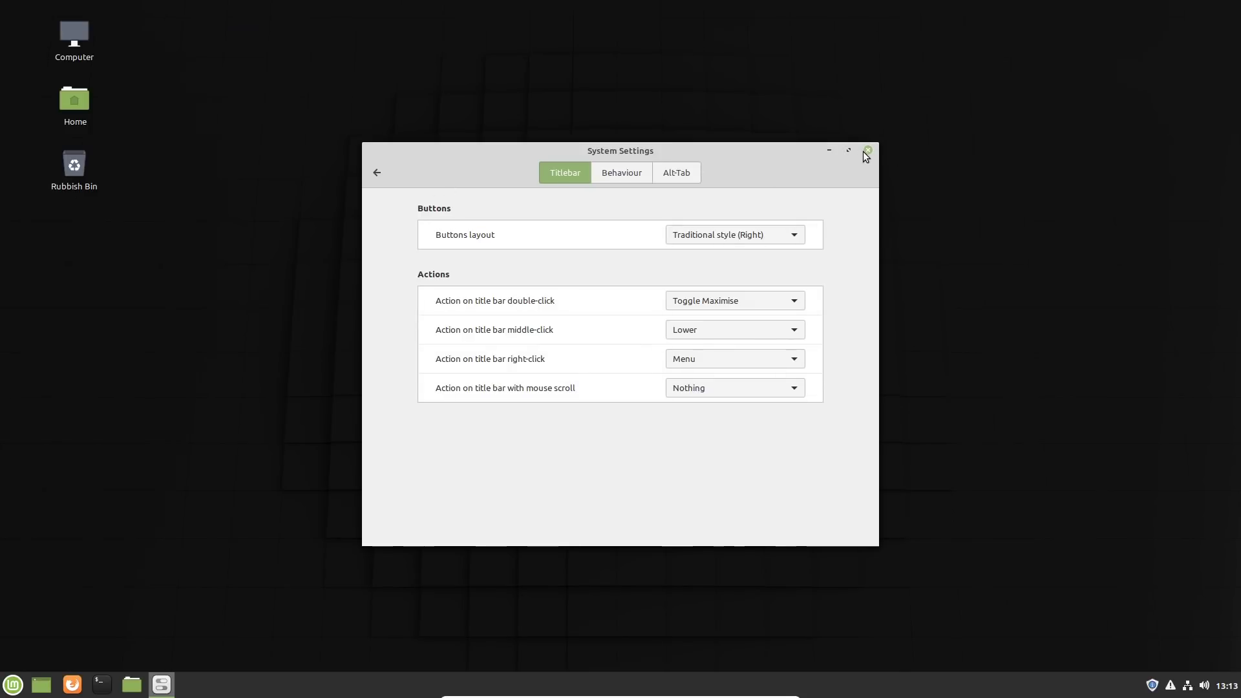
left_click(793, 227)
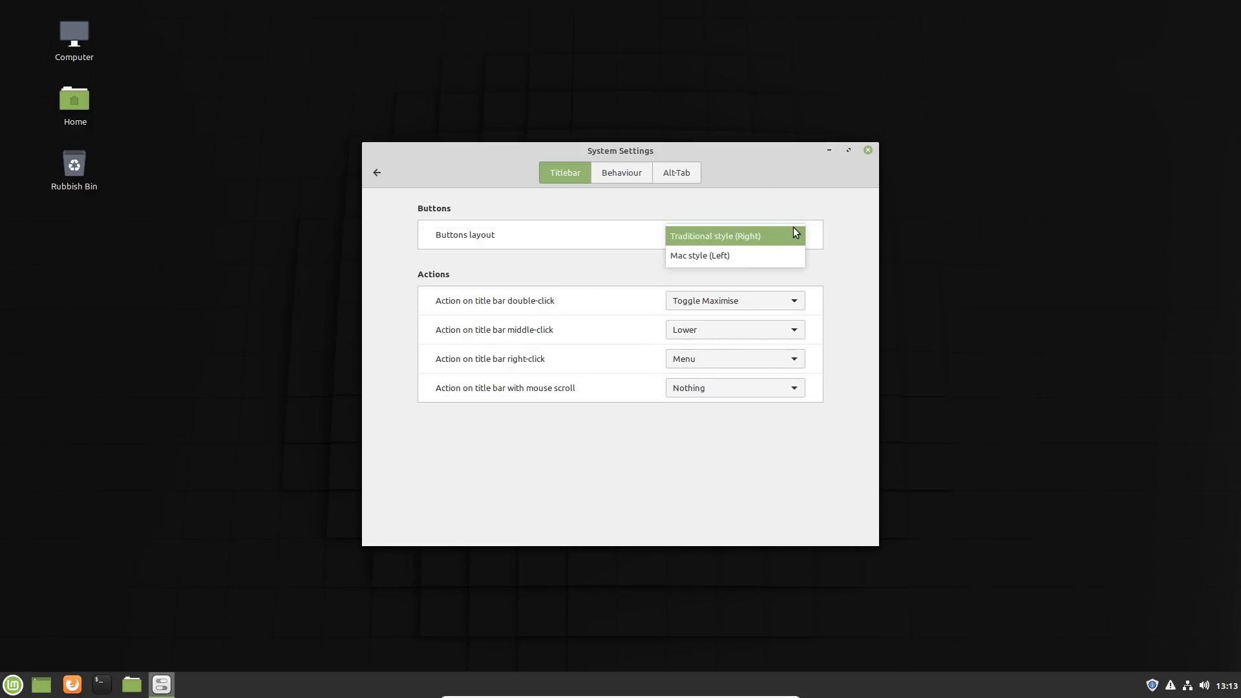
left_click(745, 253)
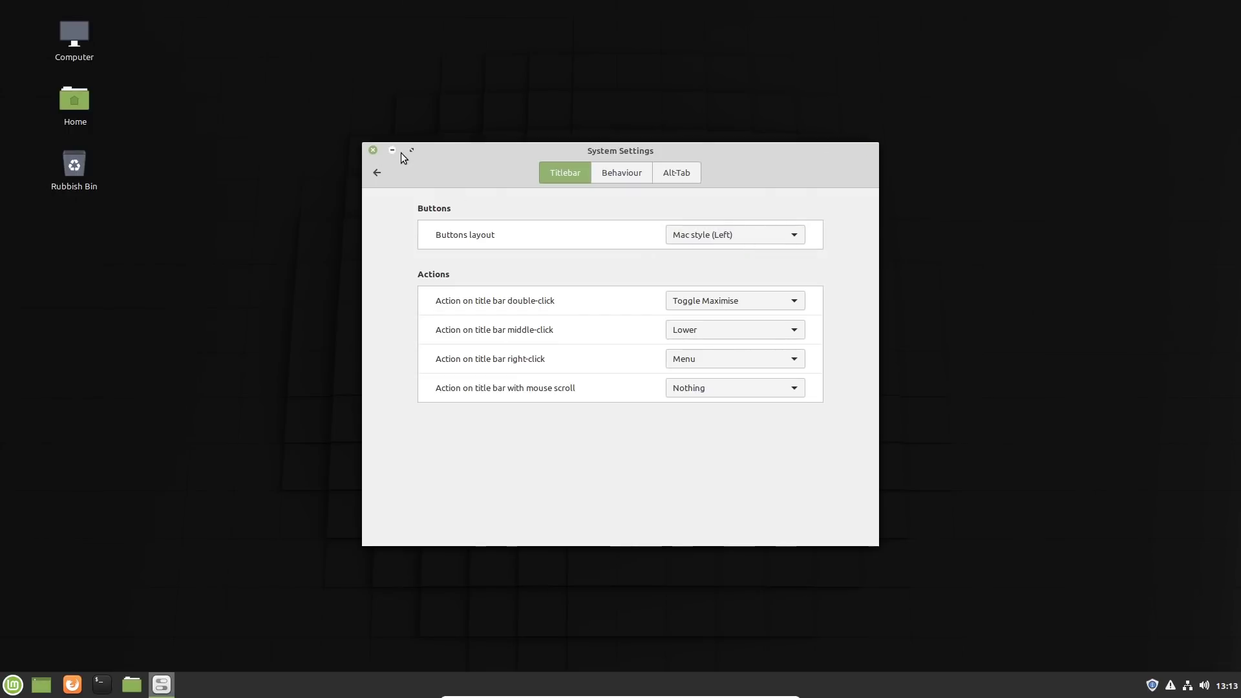
Step: Set the title bar buttons layout back to Traditional style (Right) and close System Settings
left_click(728, 238)
left_click(724, 216)
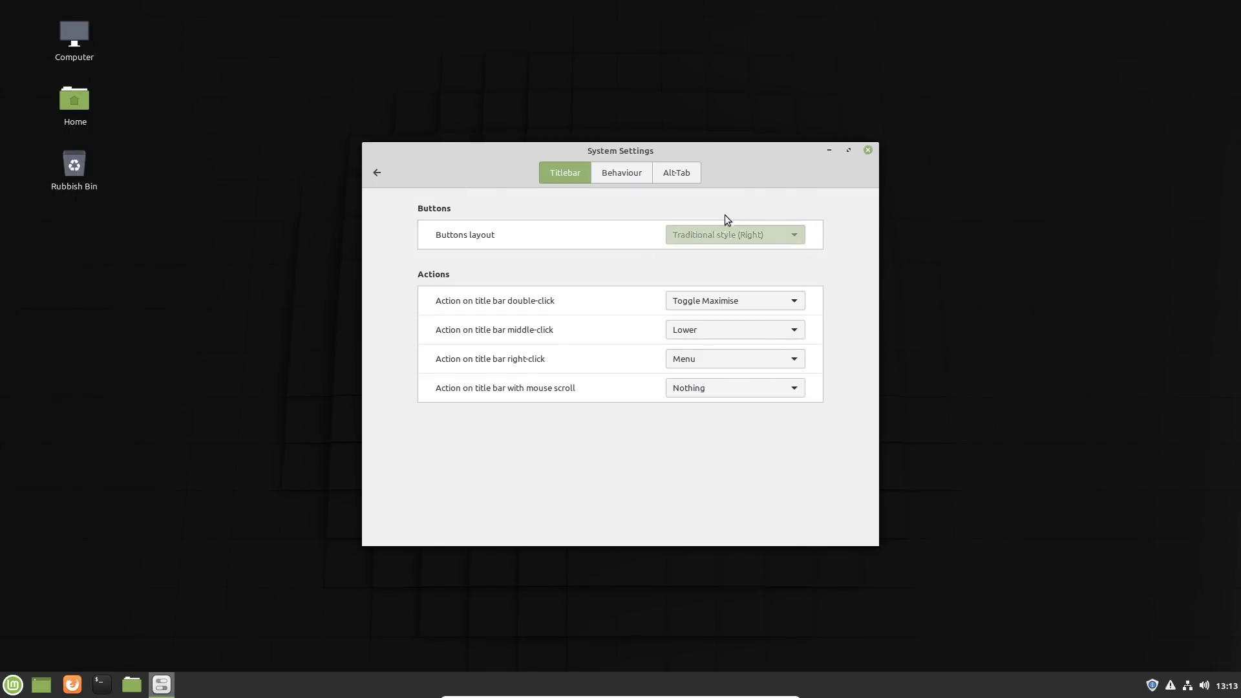
left_click(378, 172)
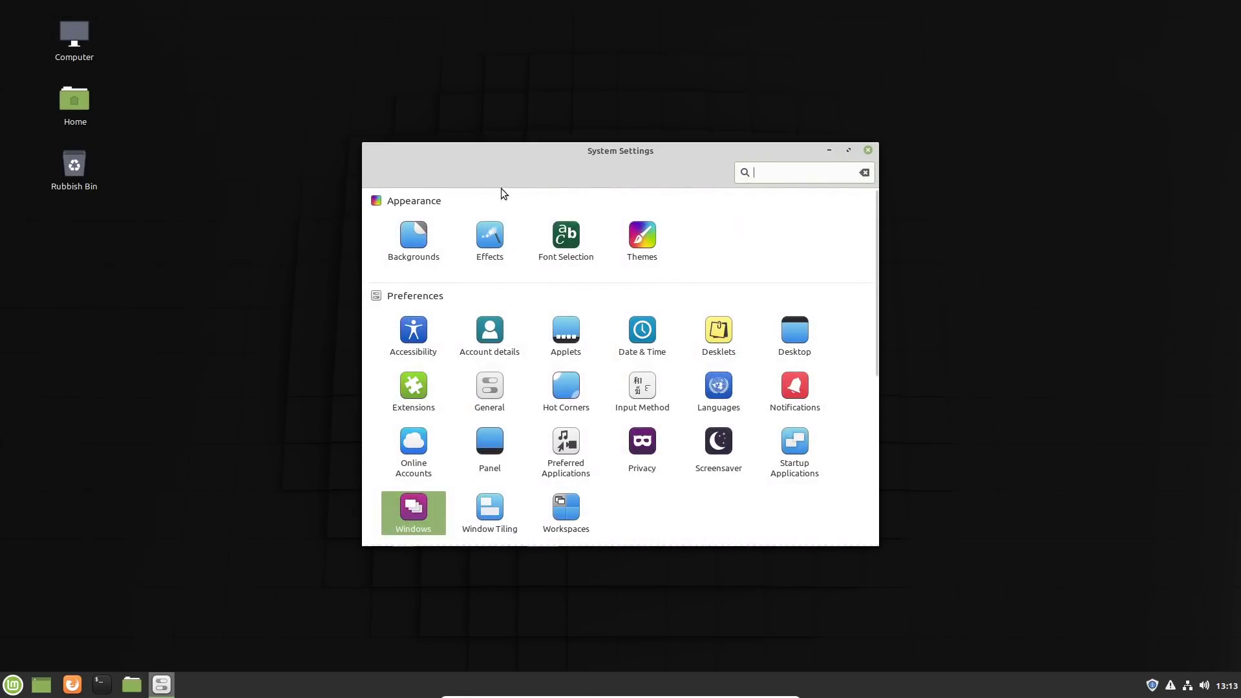
left_click(868, 150)
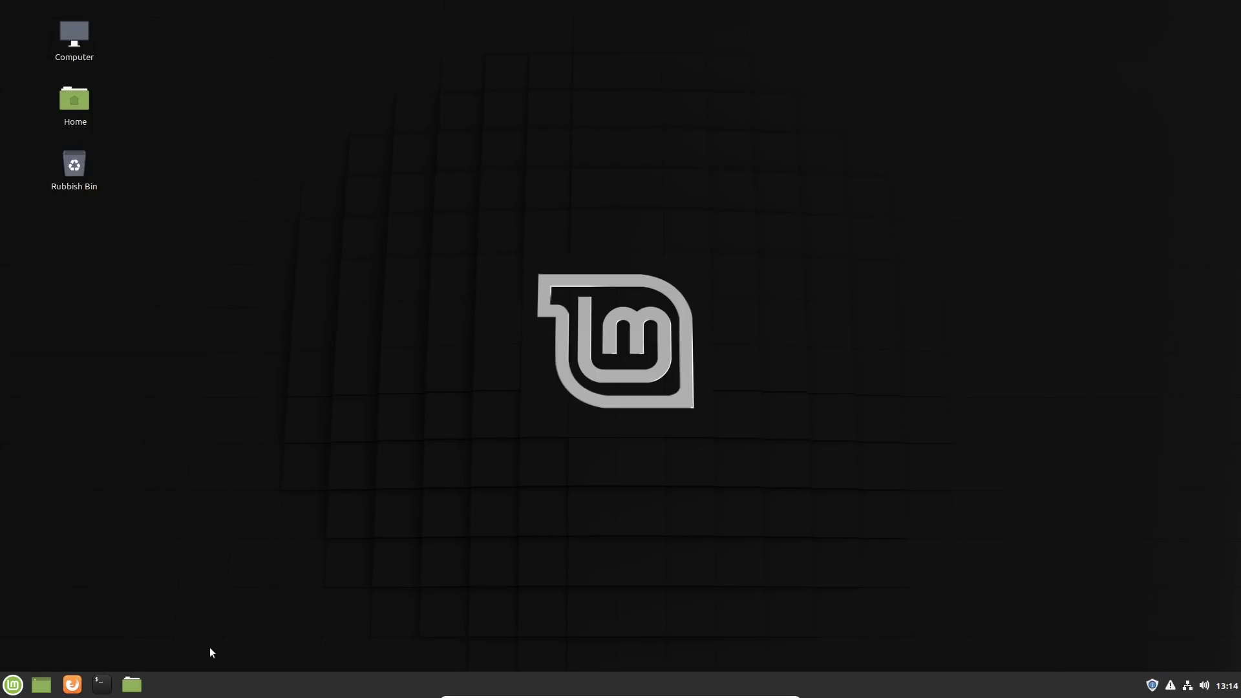
Step: Open a terminal and try to run htop
left_click(102, 685)
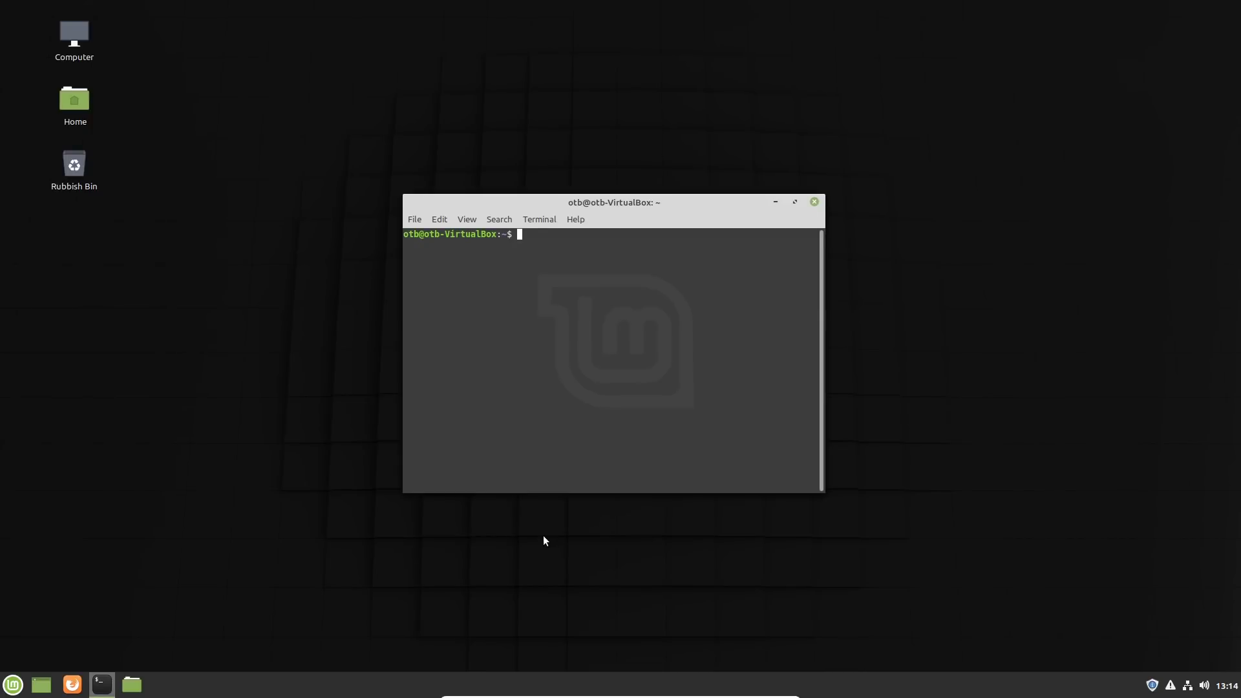
type("htop")
key("Return")
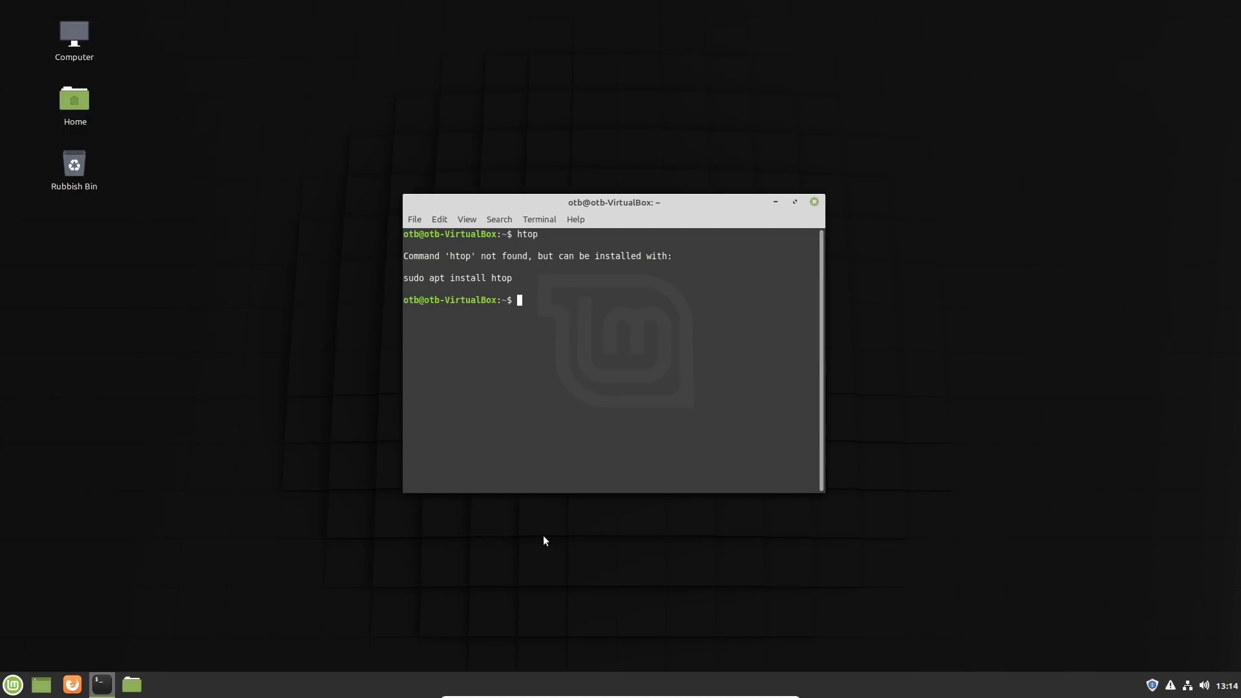
Step: Install htop with "sudo apt install htop", authorising it with the account password
type("sudo apt install htop")
key("Return")
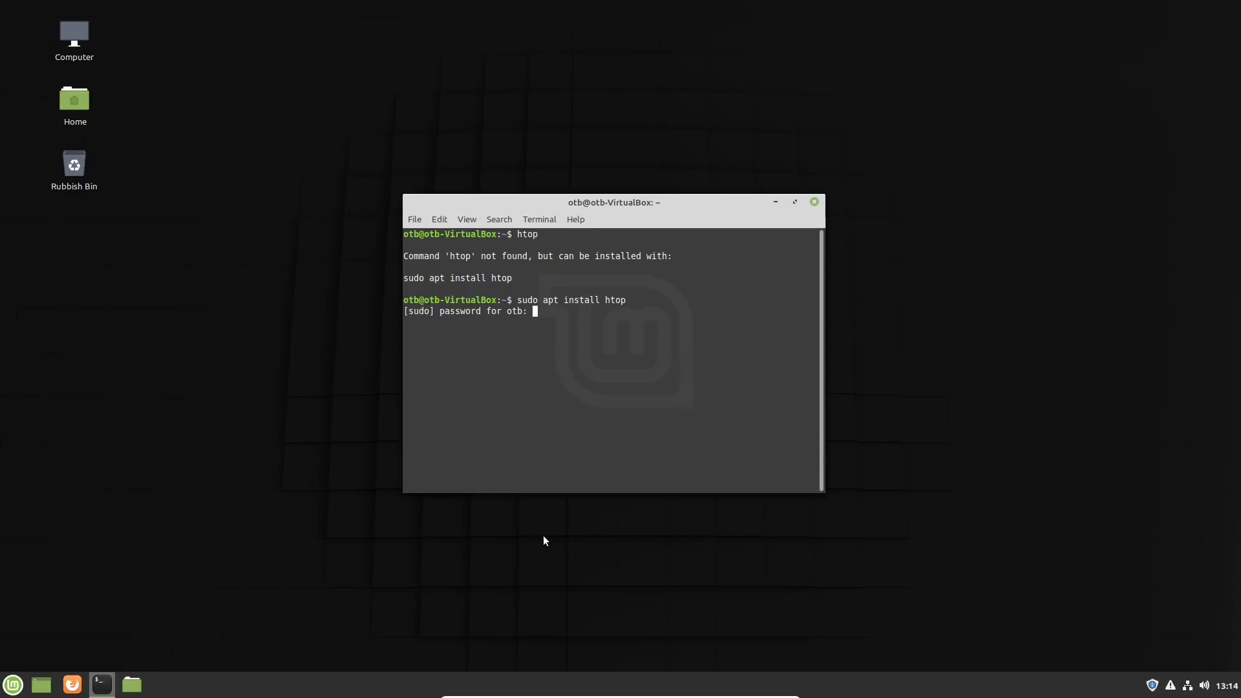
type("*****")
key("Return")
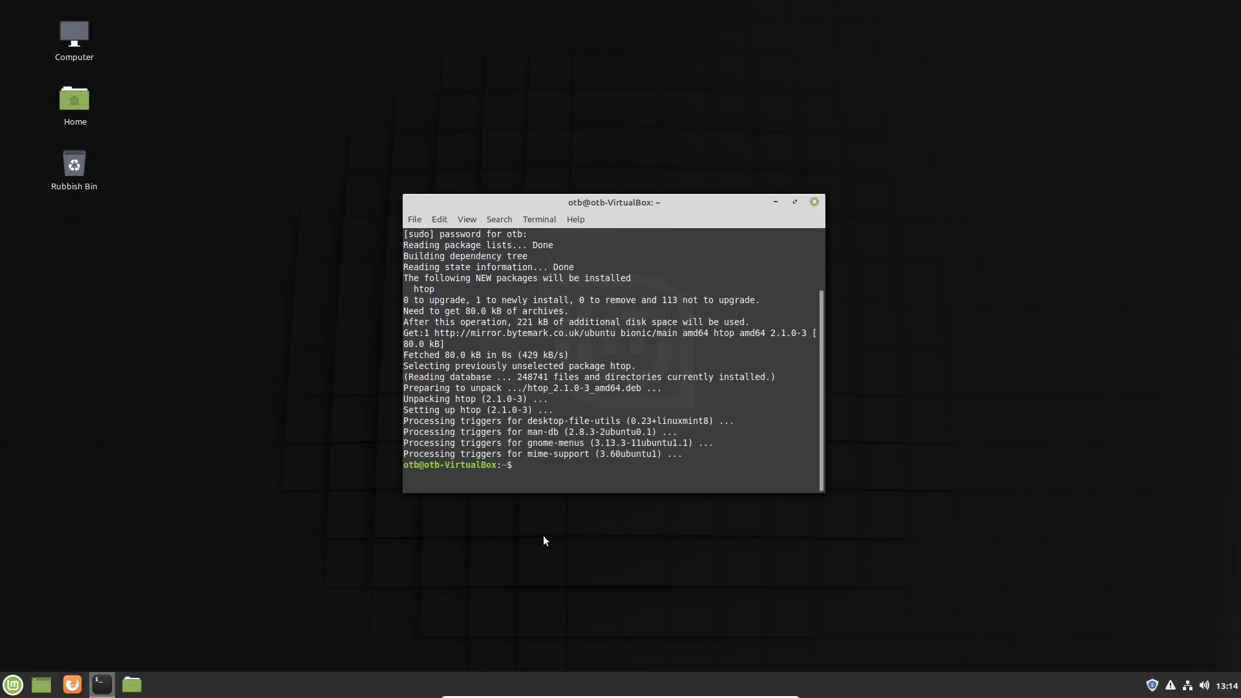
Step: Run htop in a maximised terminal to examine processor, memory and process usage, and close the terminal
type("htop")
key("Return")
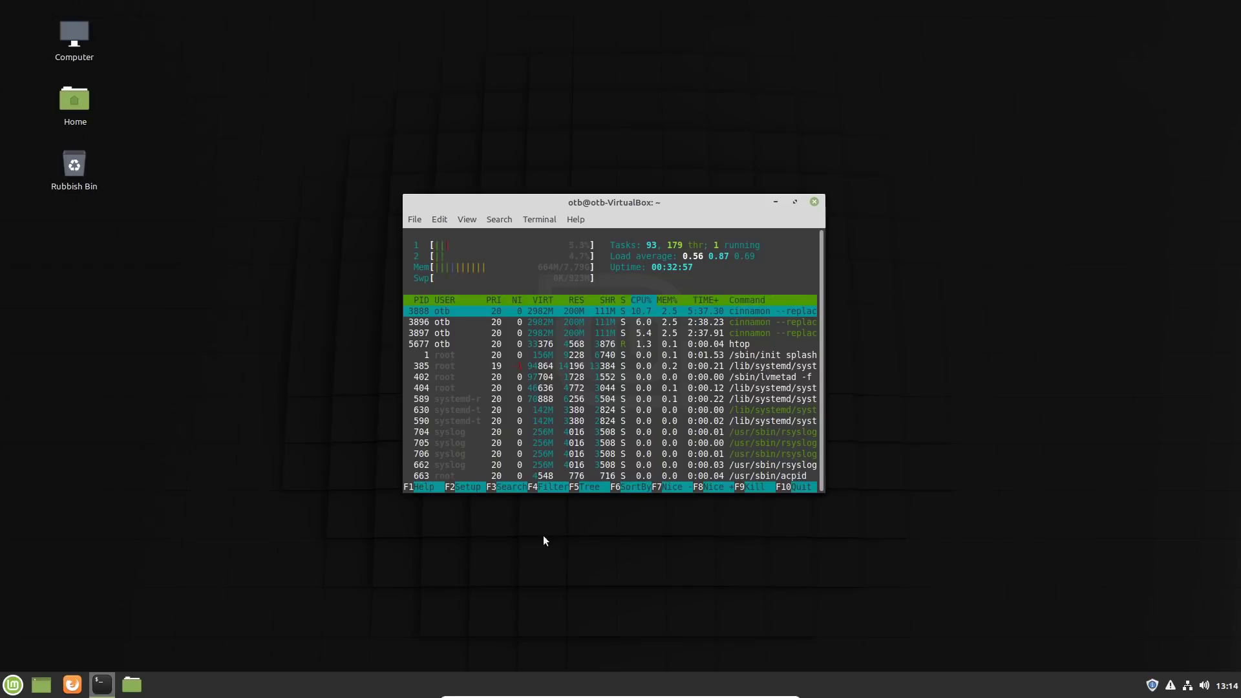
left_click(795, 202)
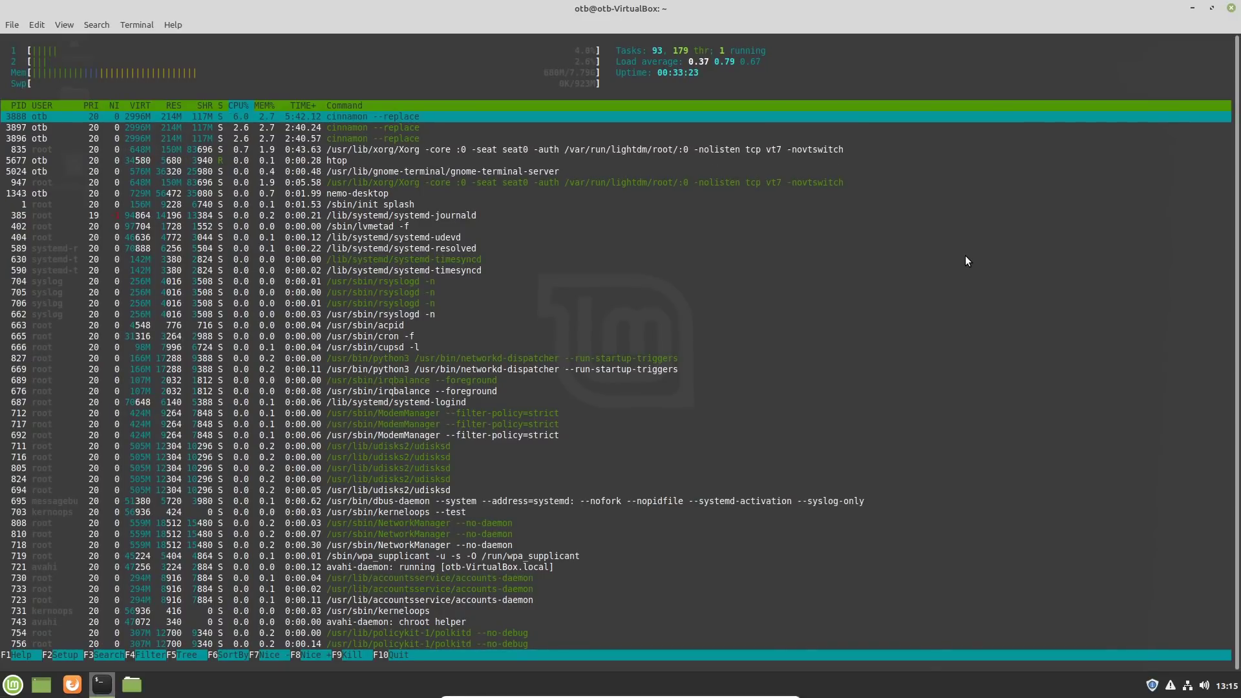
left_click(1231, 10)
left_click(723, 380)
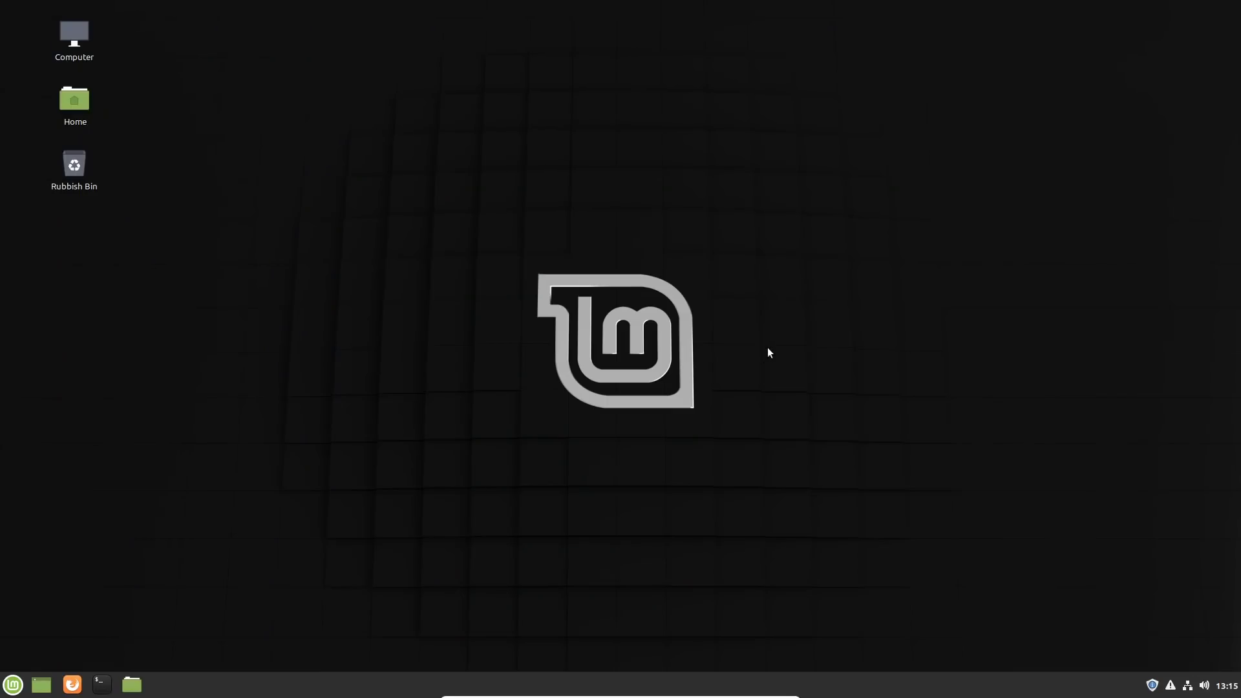